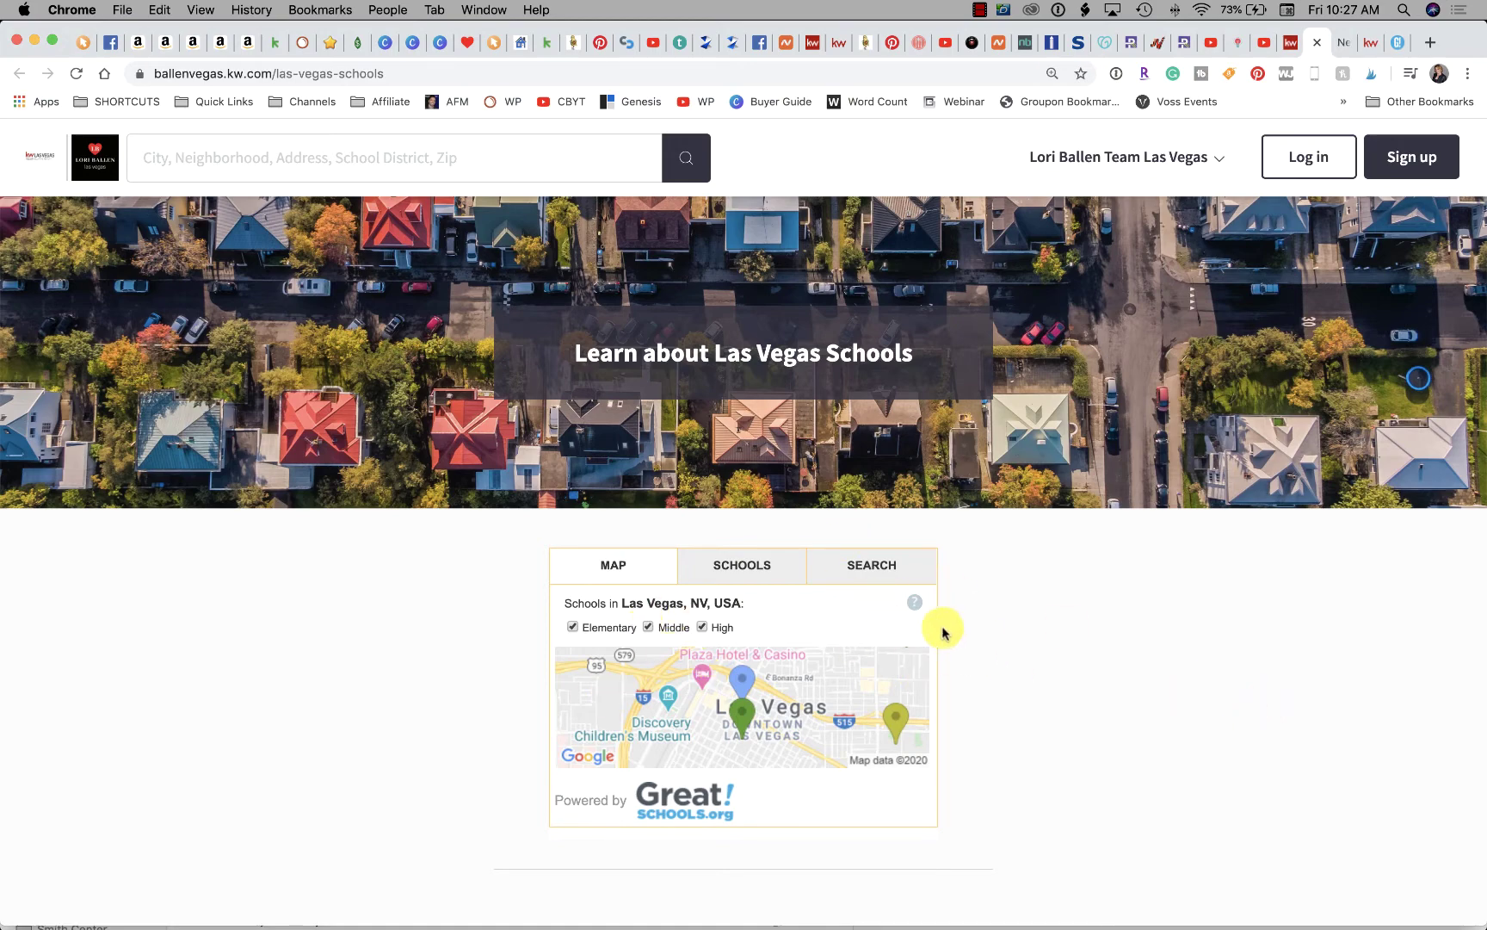
- From KW Command's Consumer pages, create a new On My Agent Site page
scroll(942, 628, down, 3)
scroll(907, 543, up, 3)
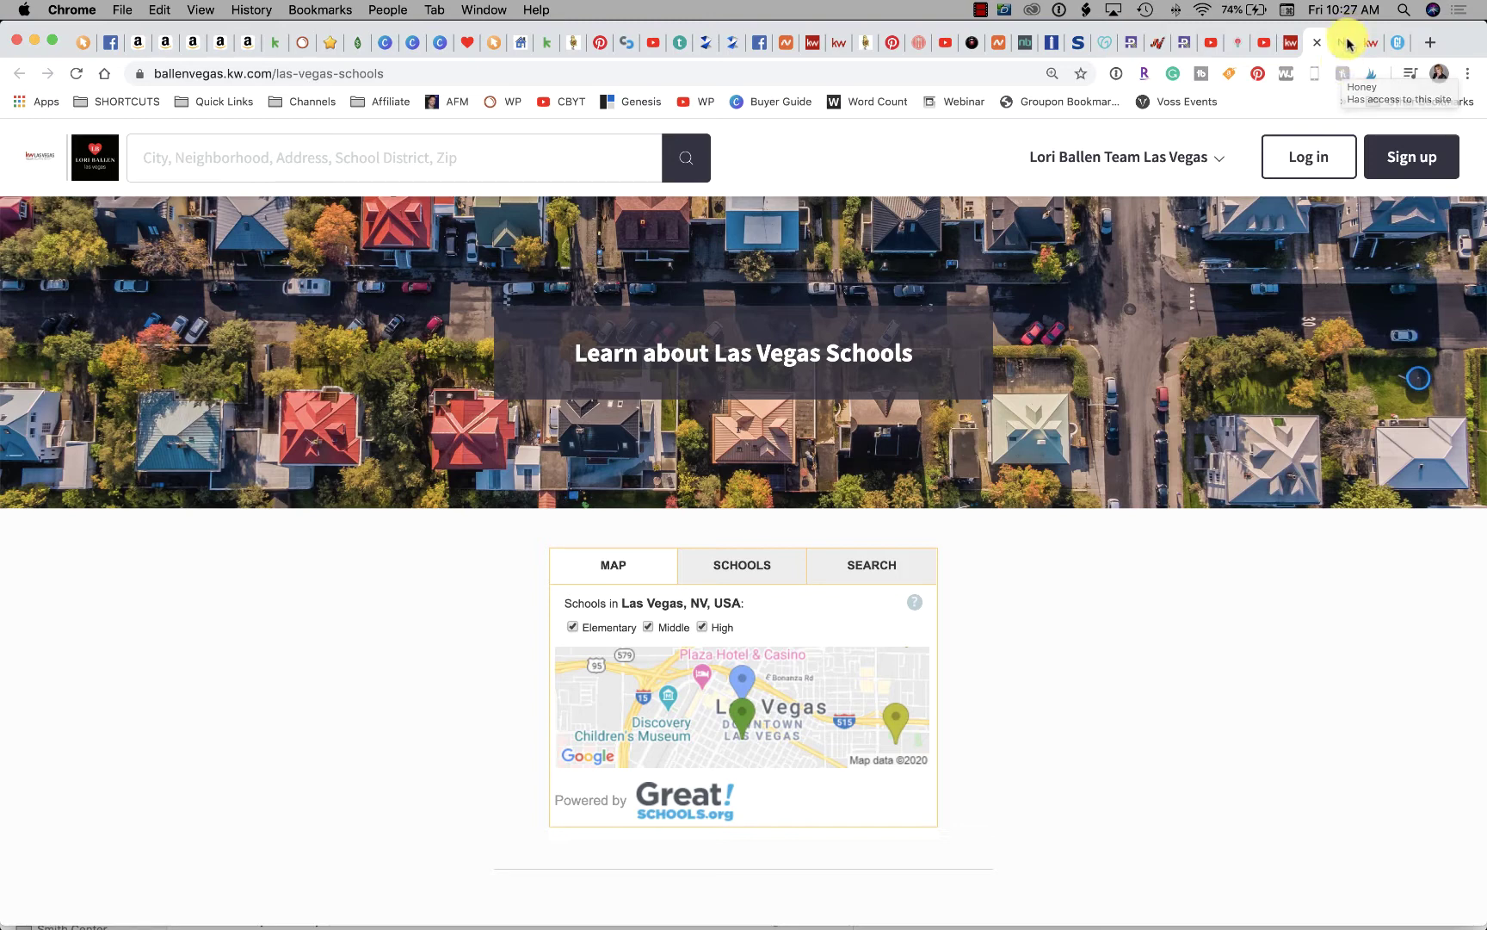
click(1348, 43)
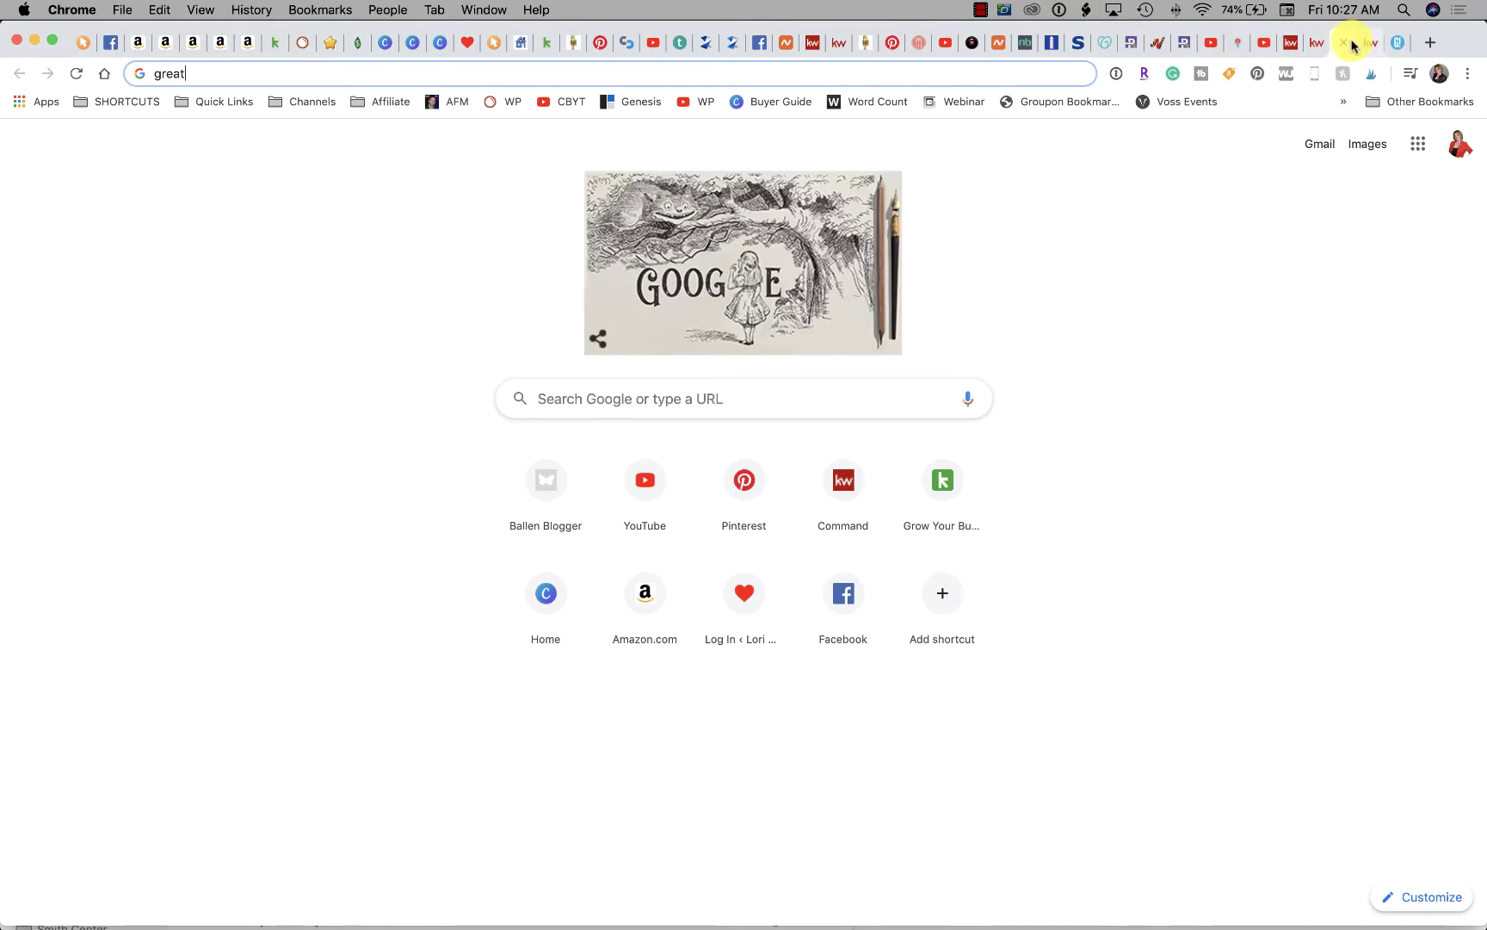
click(1346, 43)
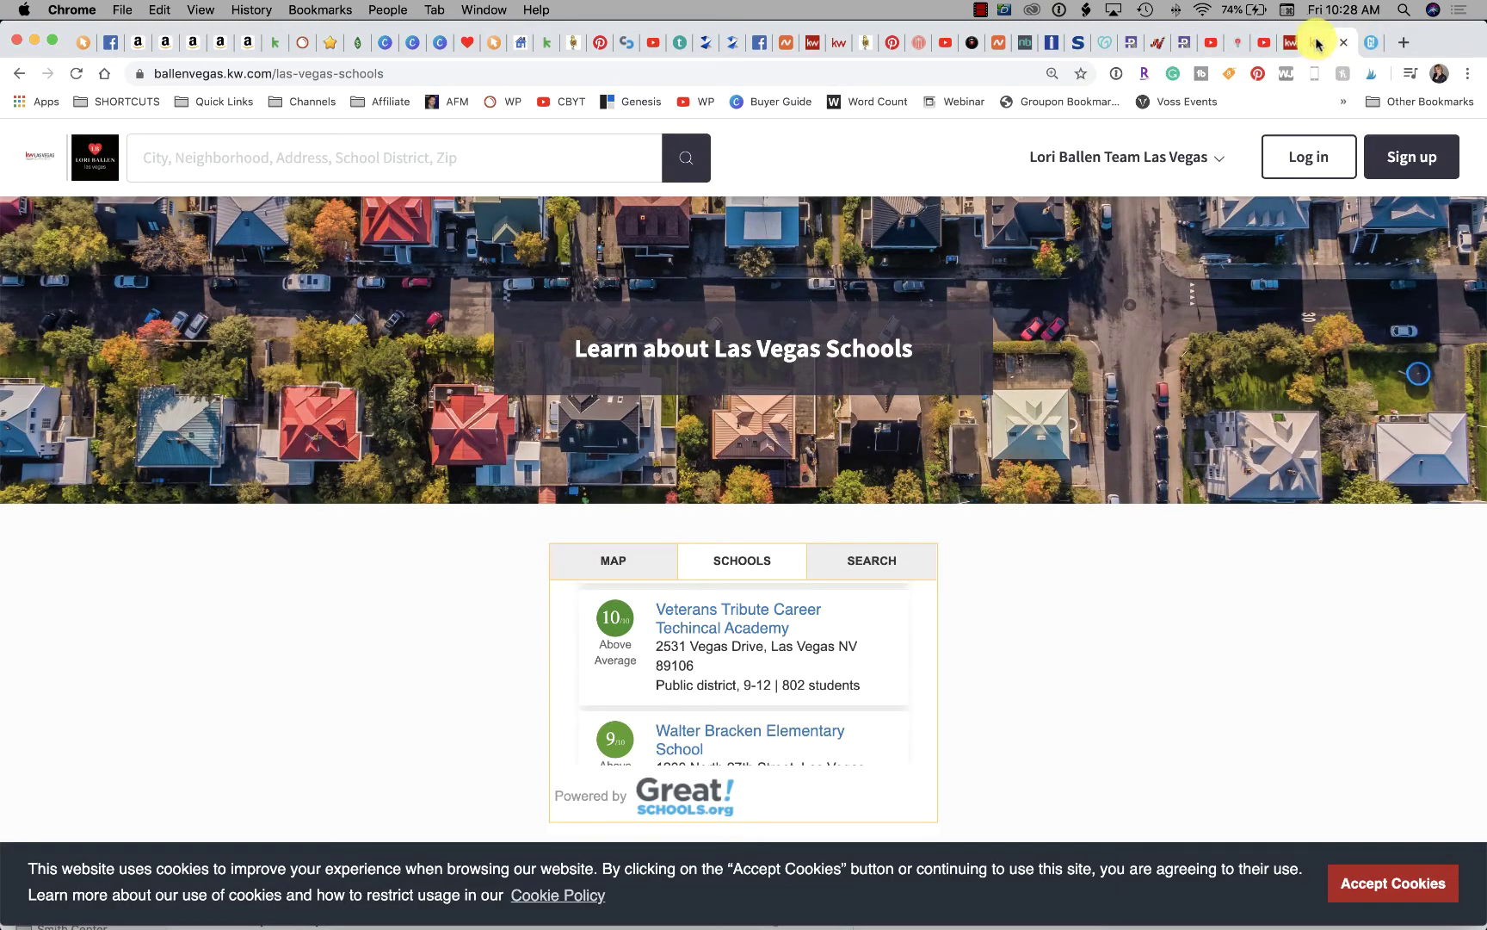
click(1289, 43)
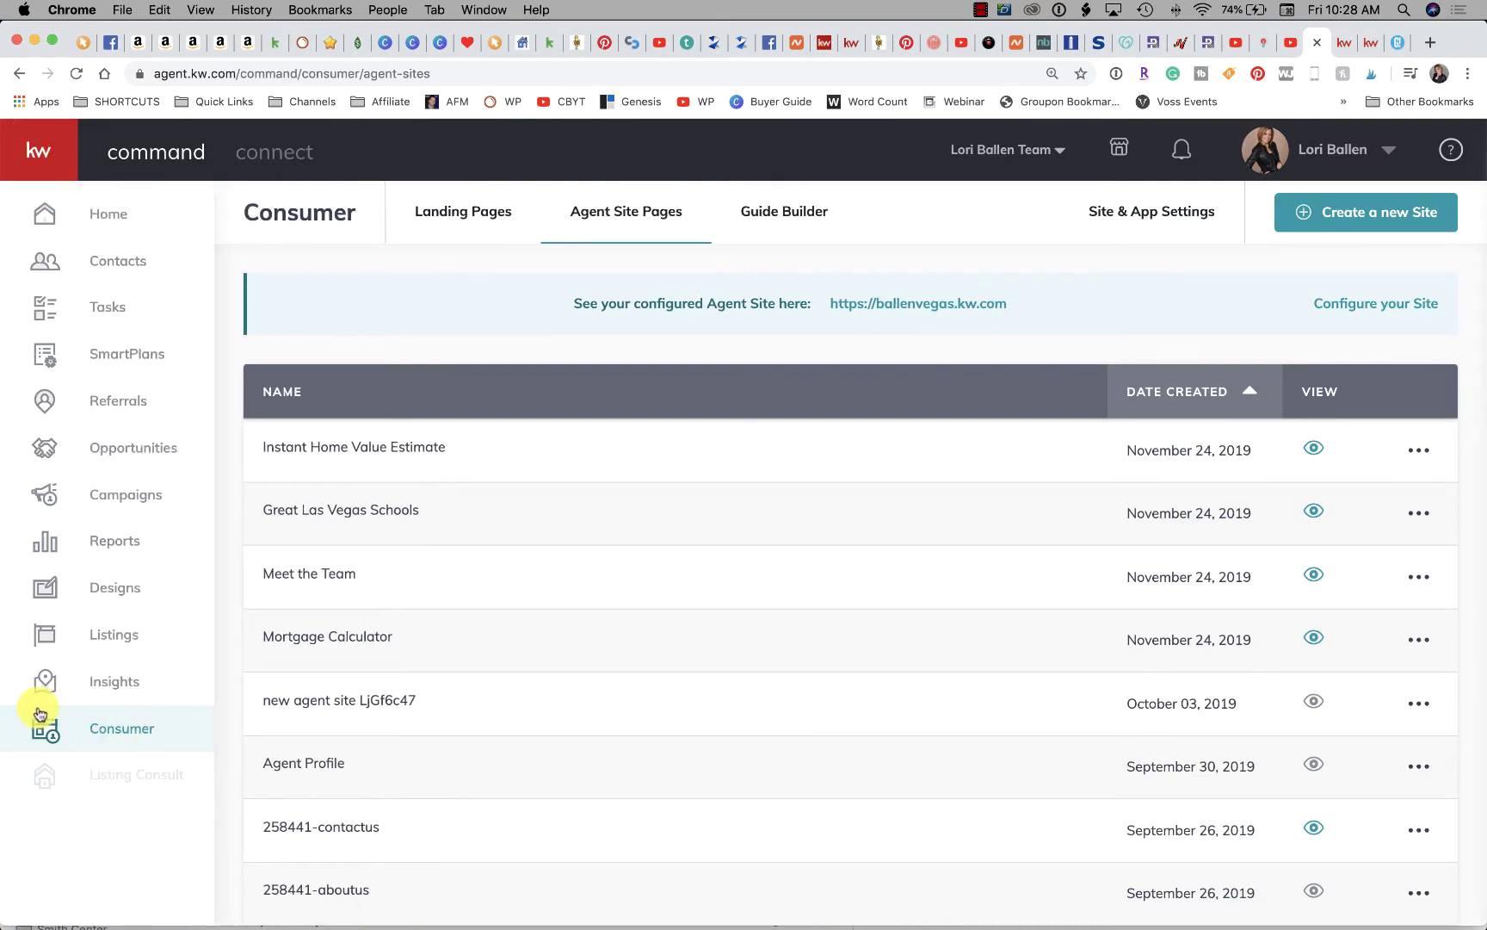
click(129, 729)
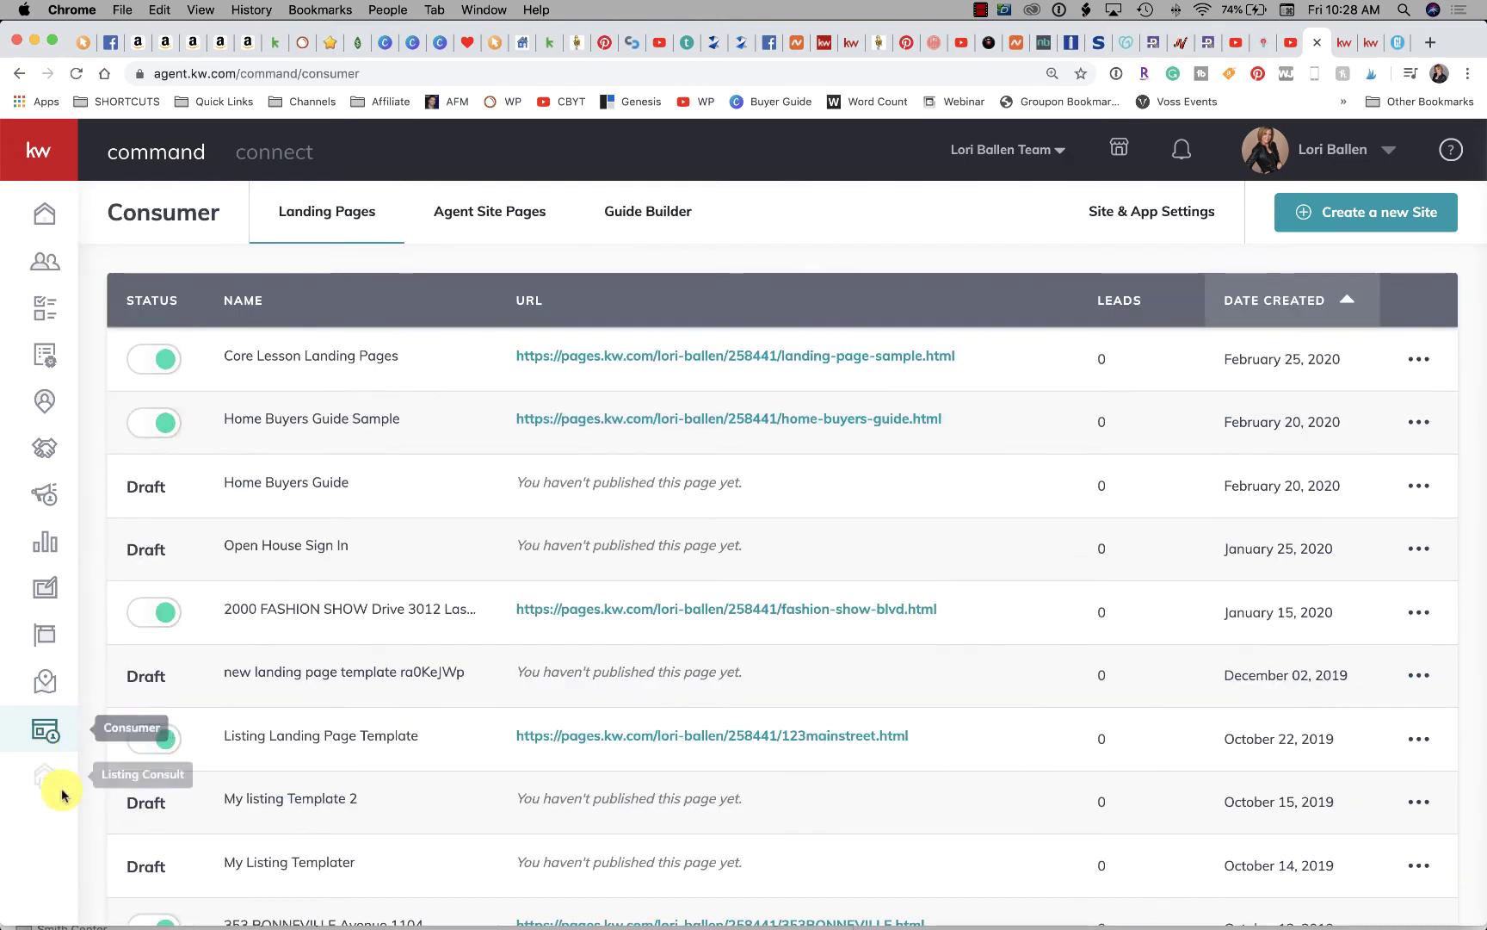
click(1374, 215)
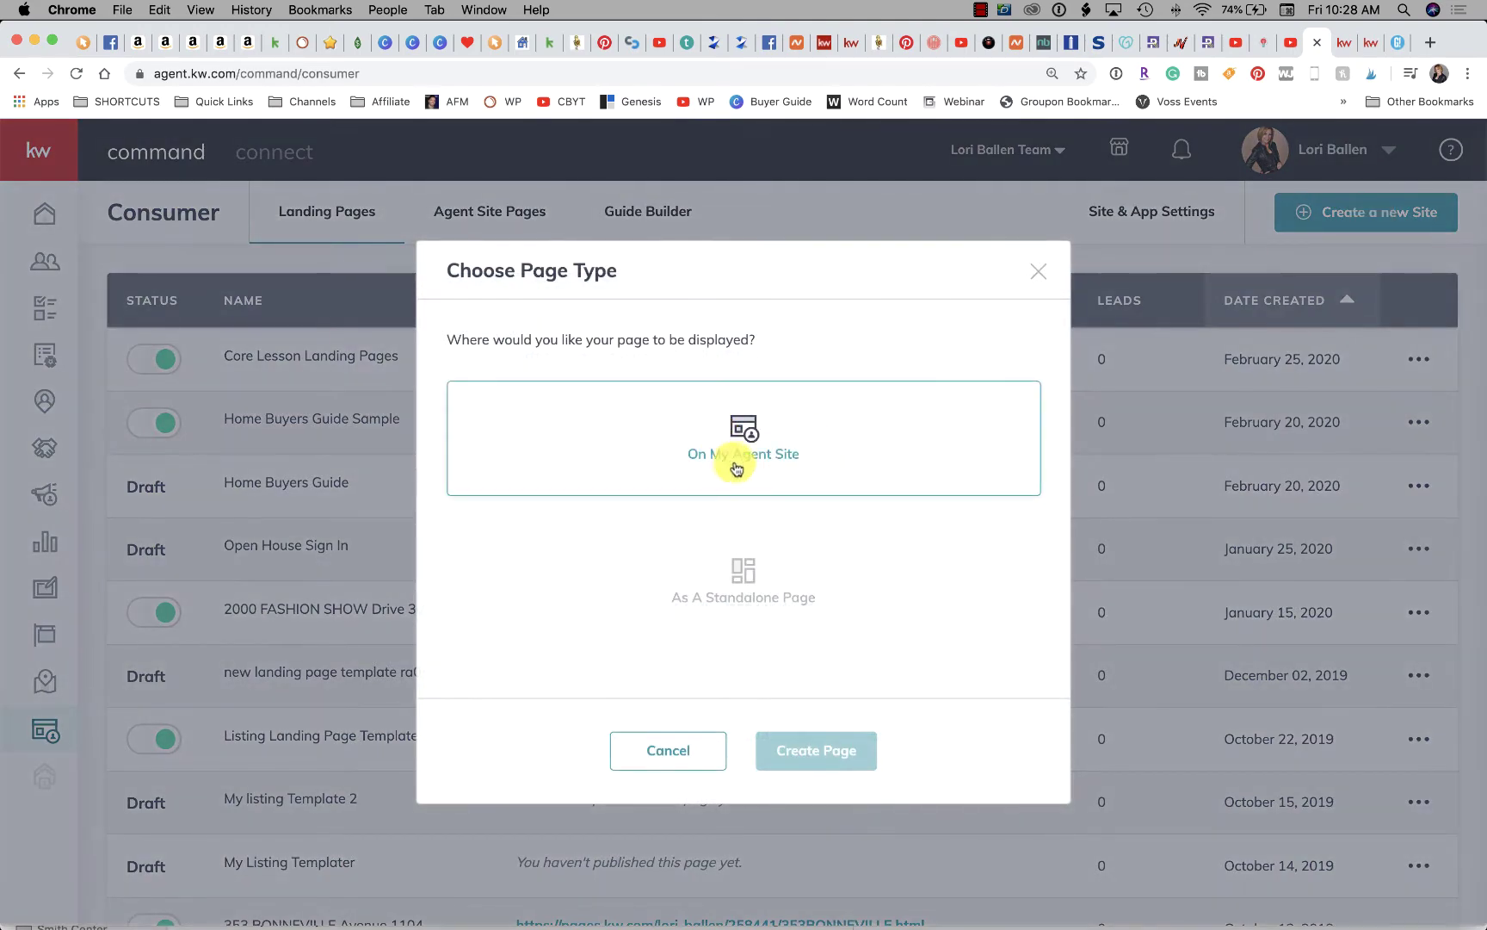
click(745, 430)
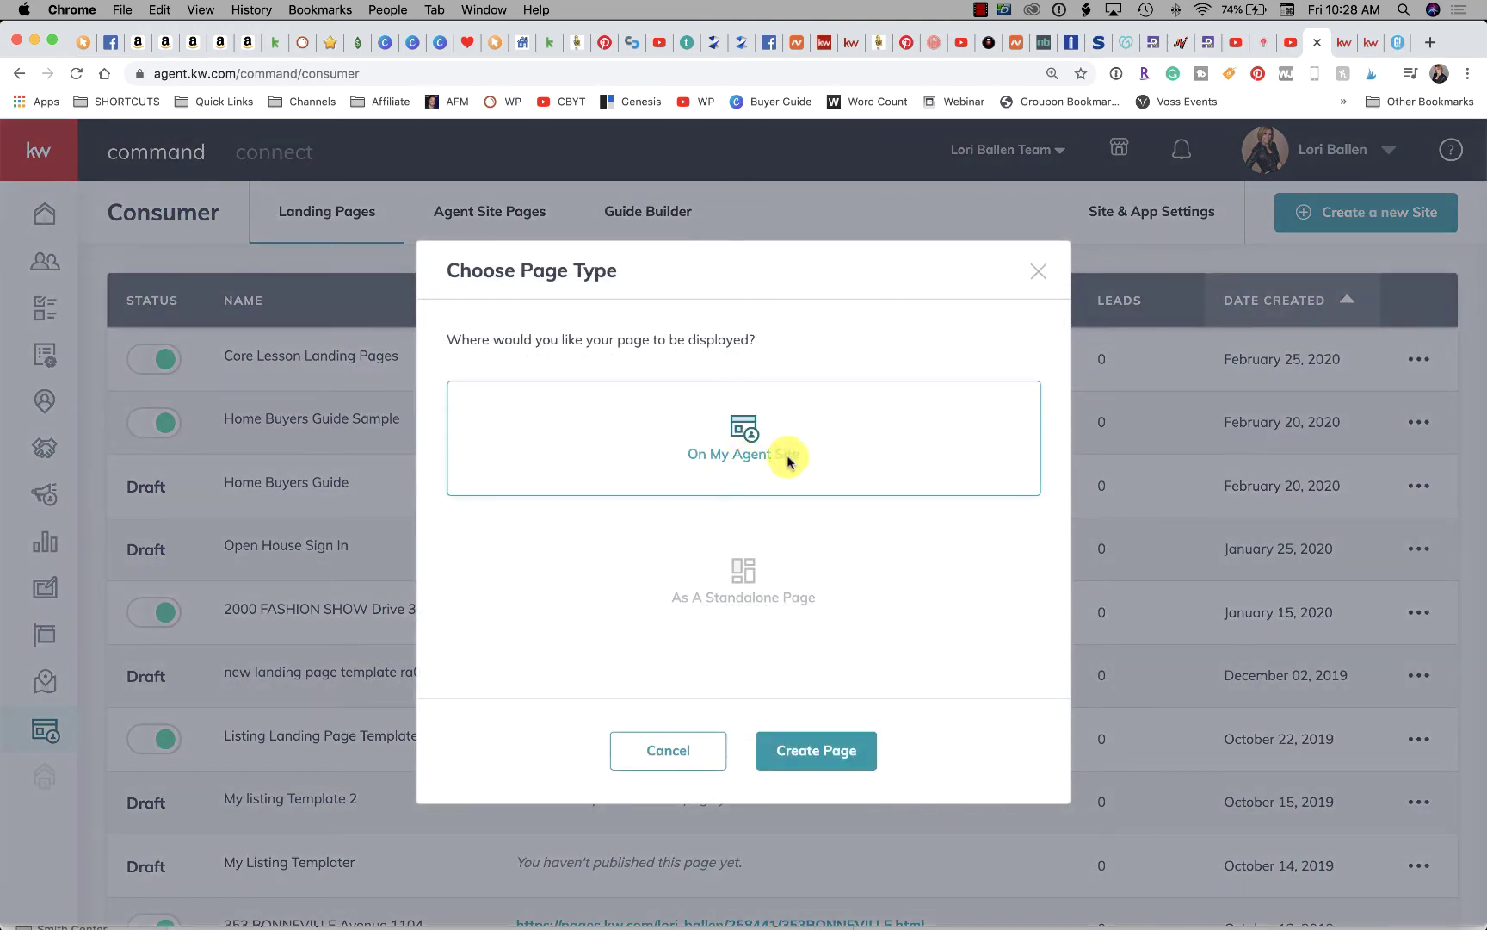
click(827, 750)
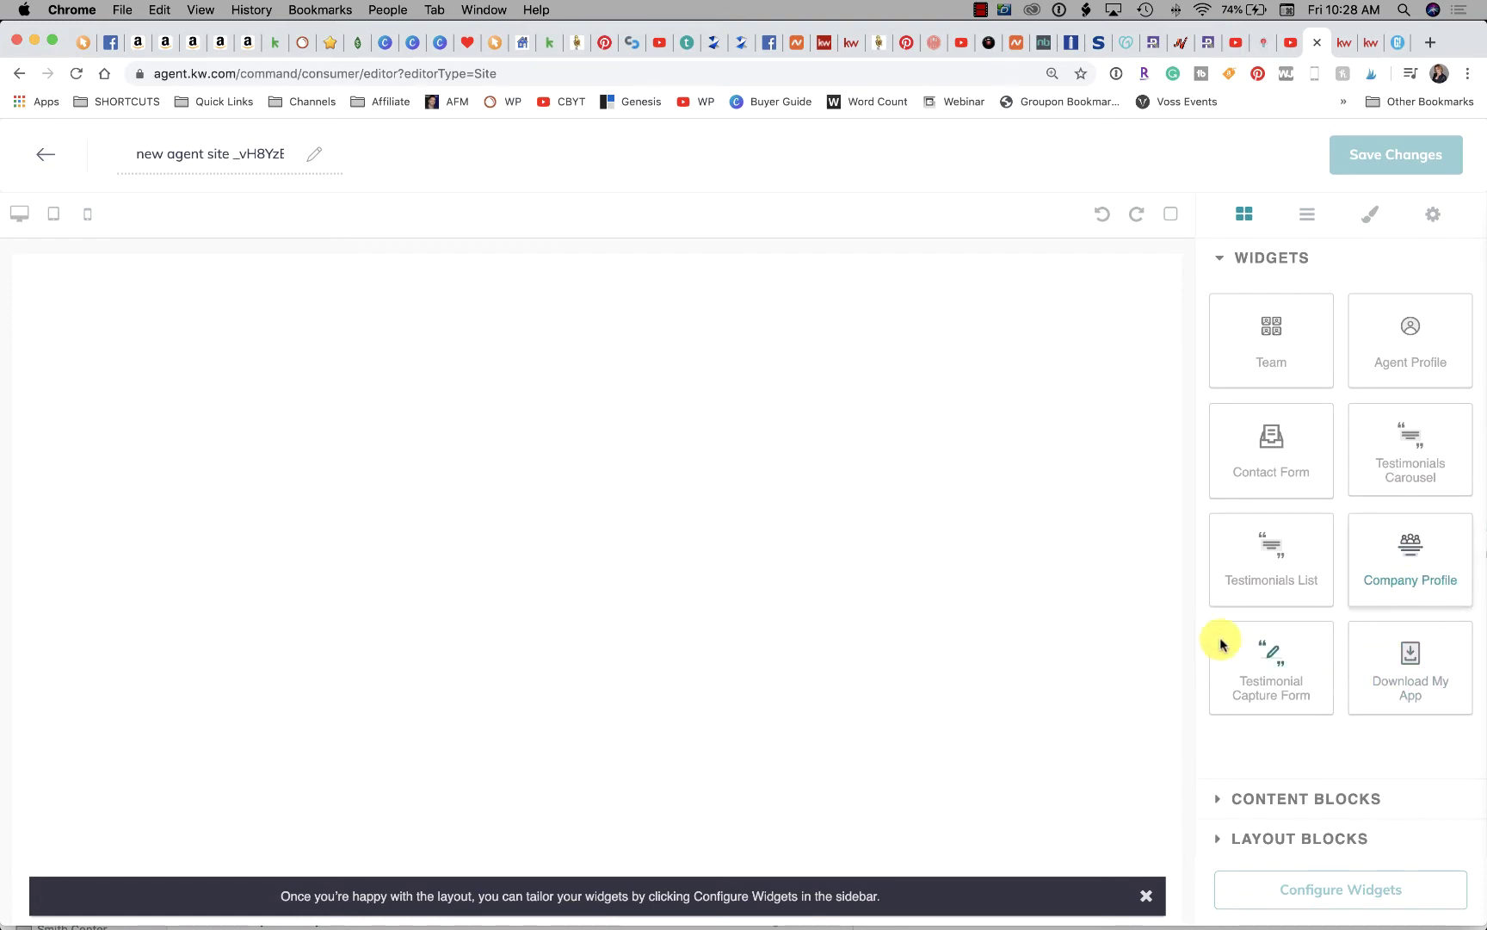
- Drag the Team widget onto the empty page to add a Meet The Team section
click(1217, 796)
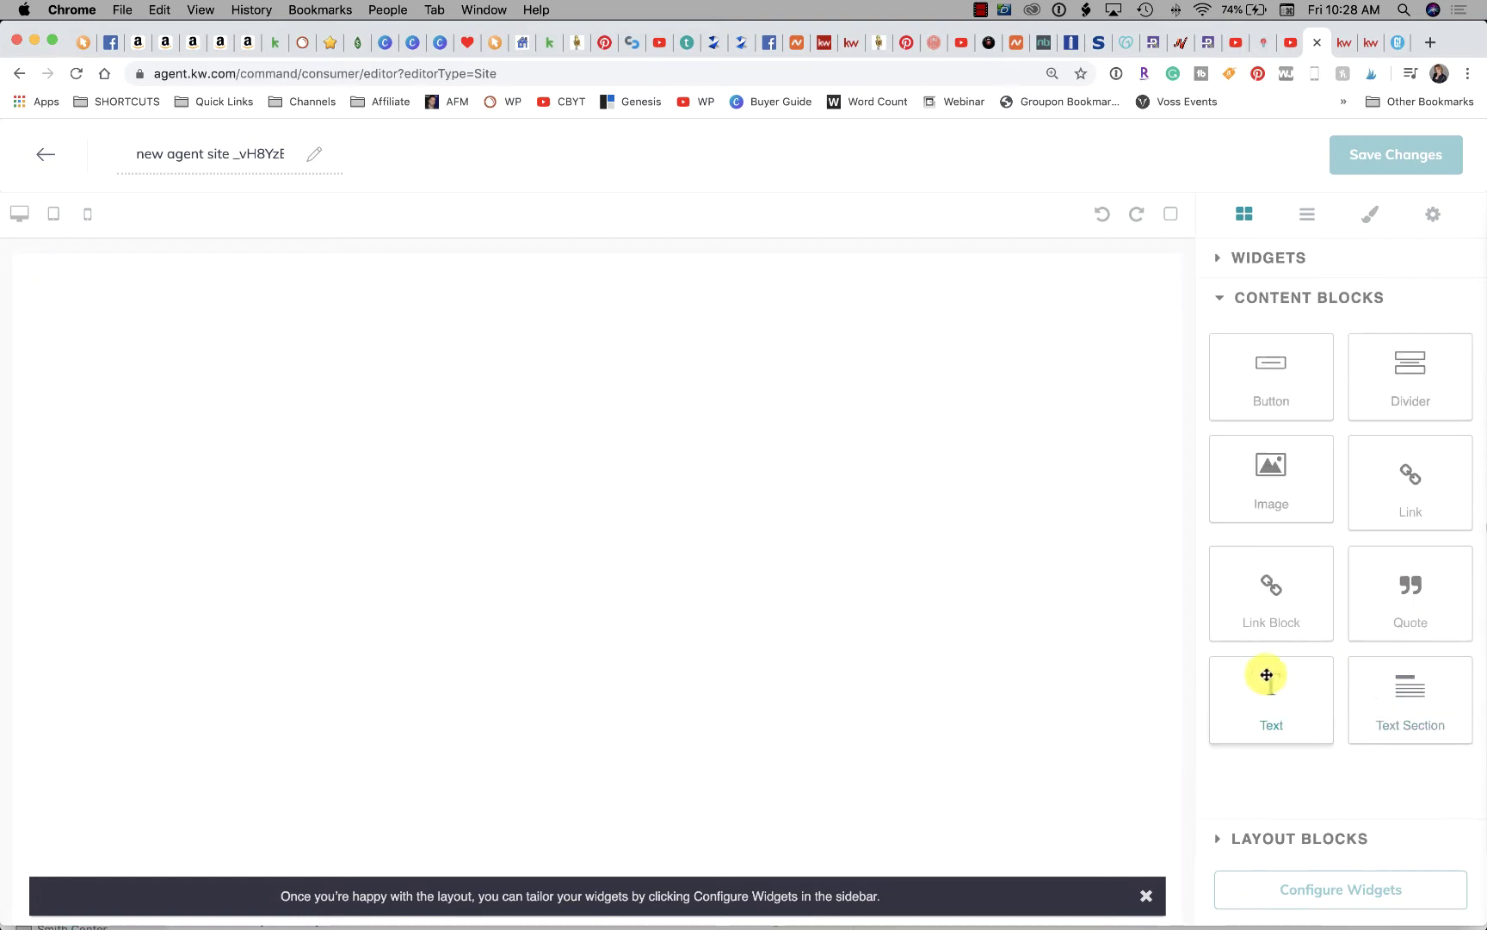
click(1214, 835)
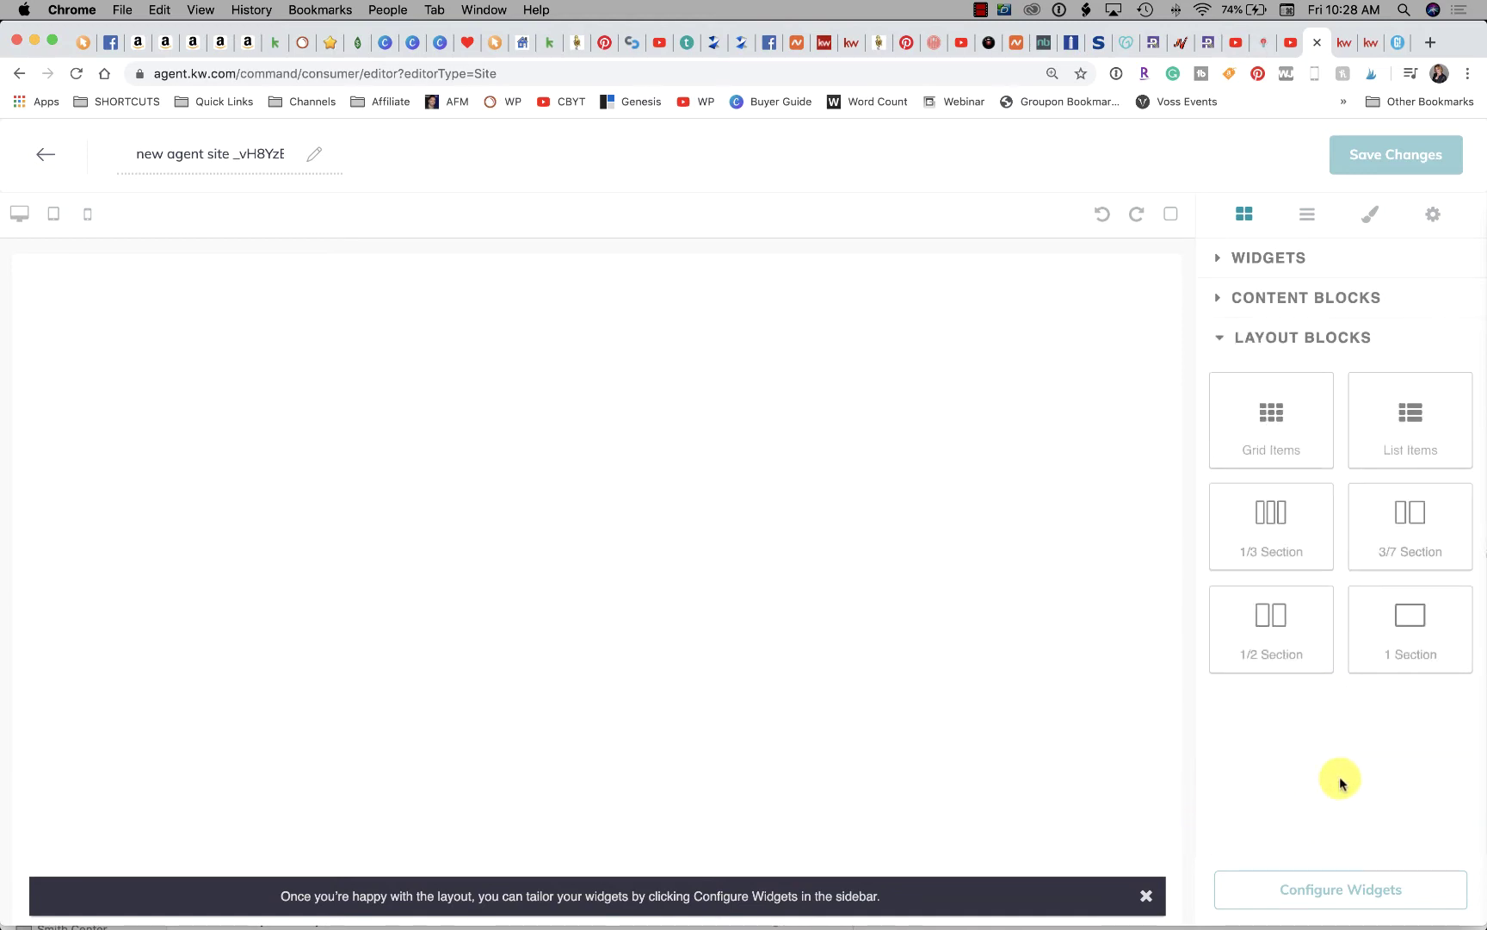
click(1249, 269)
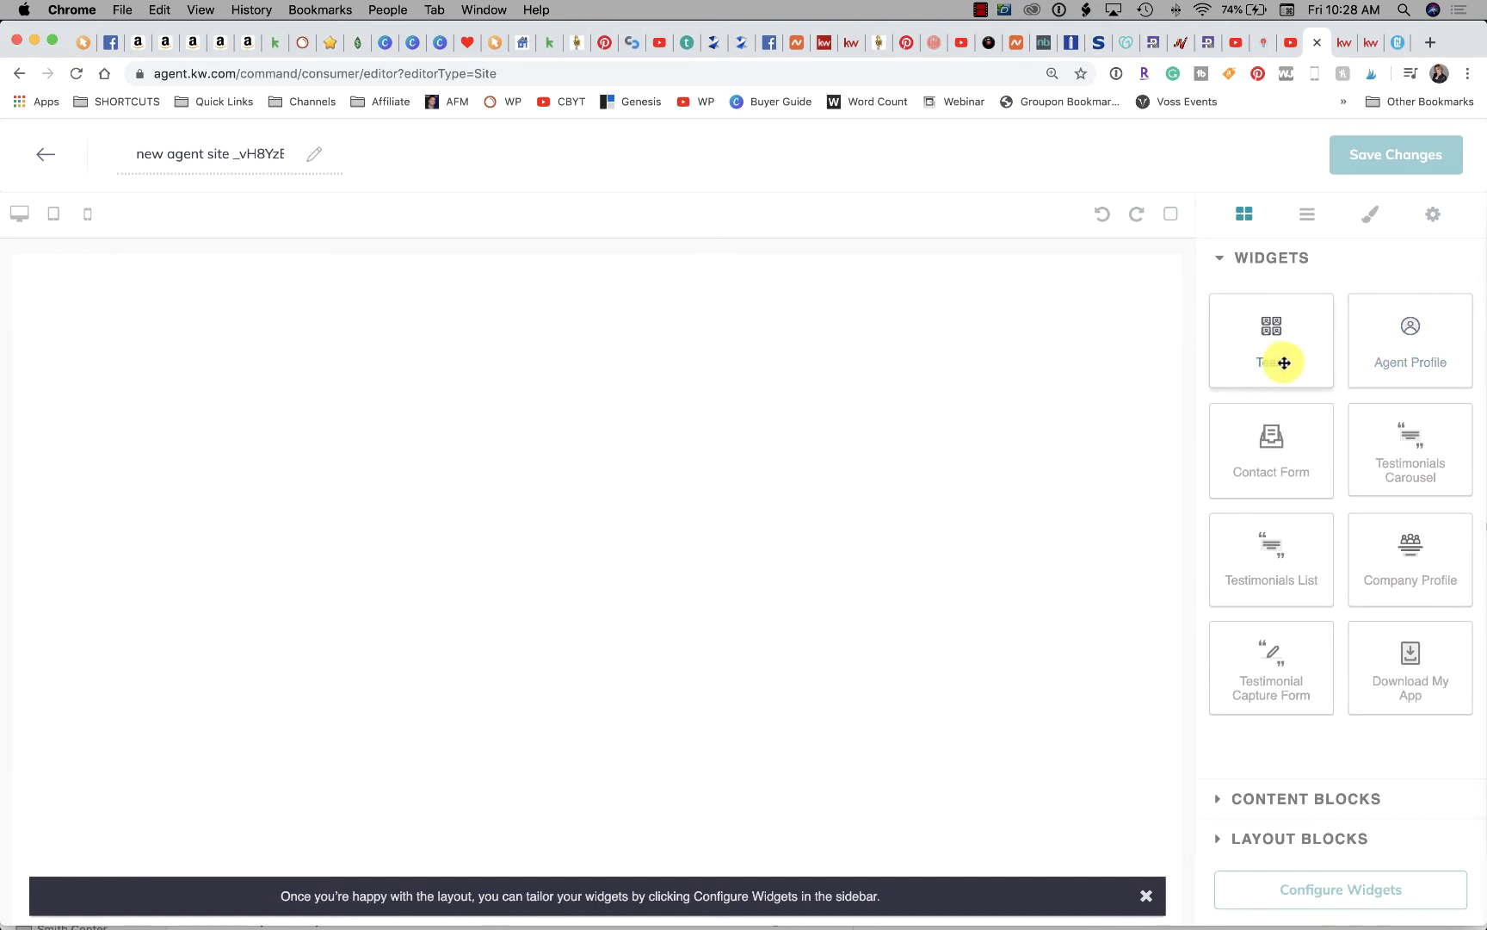
drag(1296, 327, 594, 356)
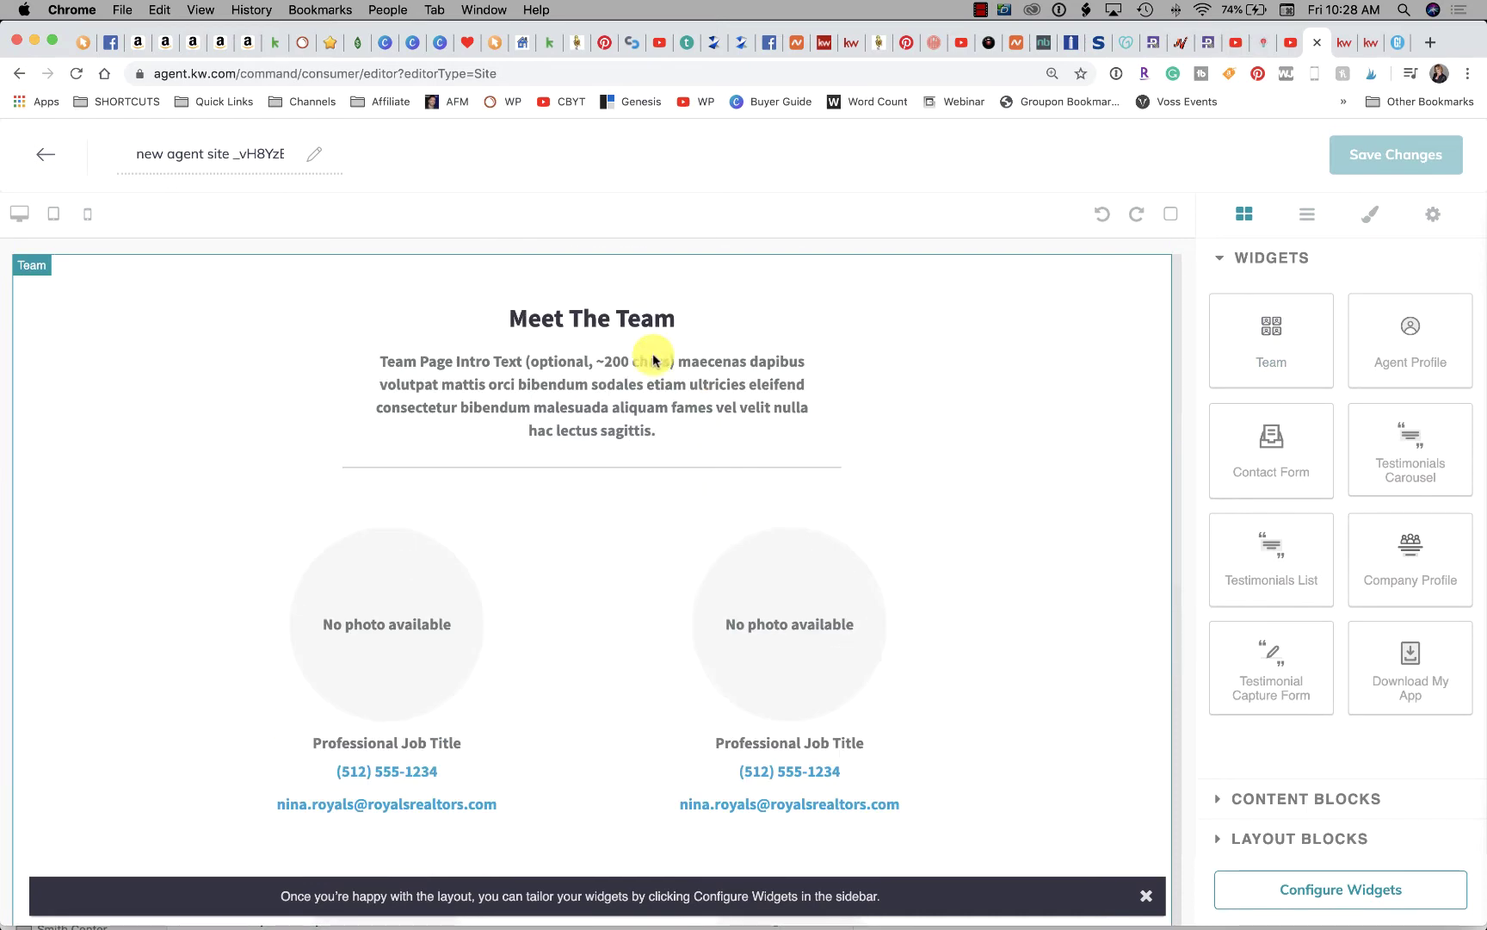
- Bring up the Team widget's settings and clear its intro text so it is empty
click(558, 397)
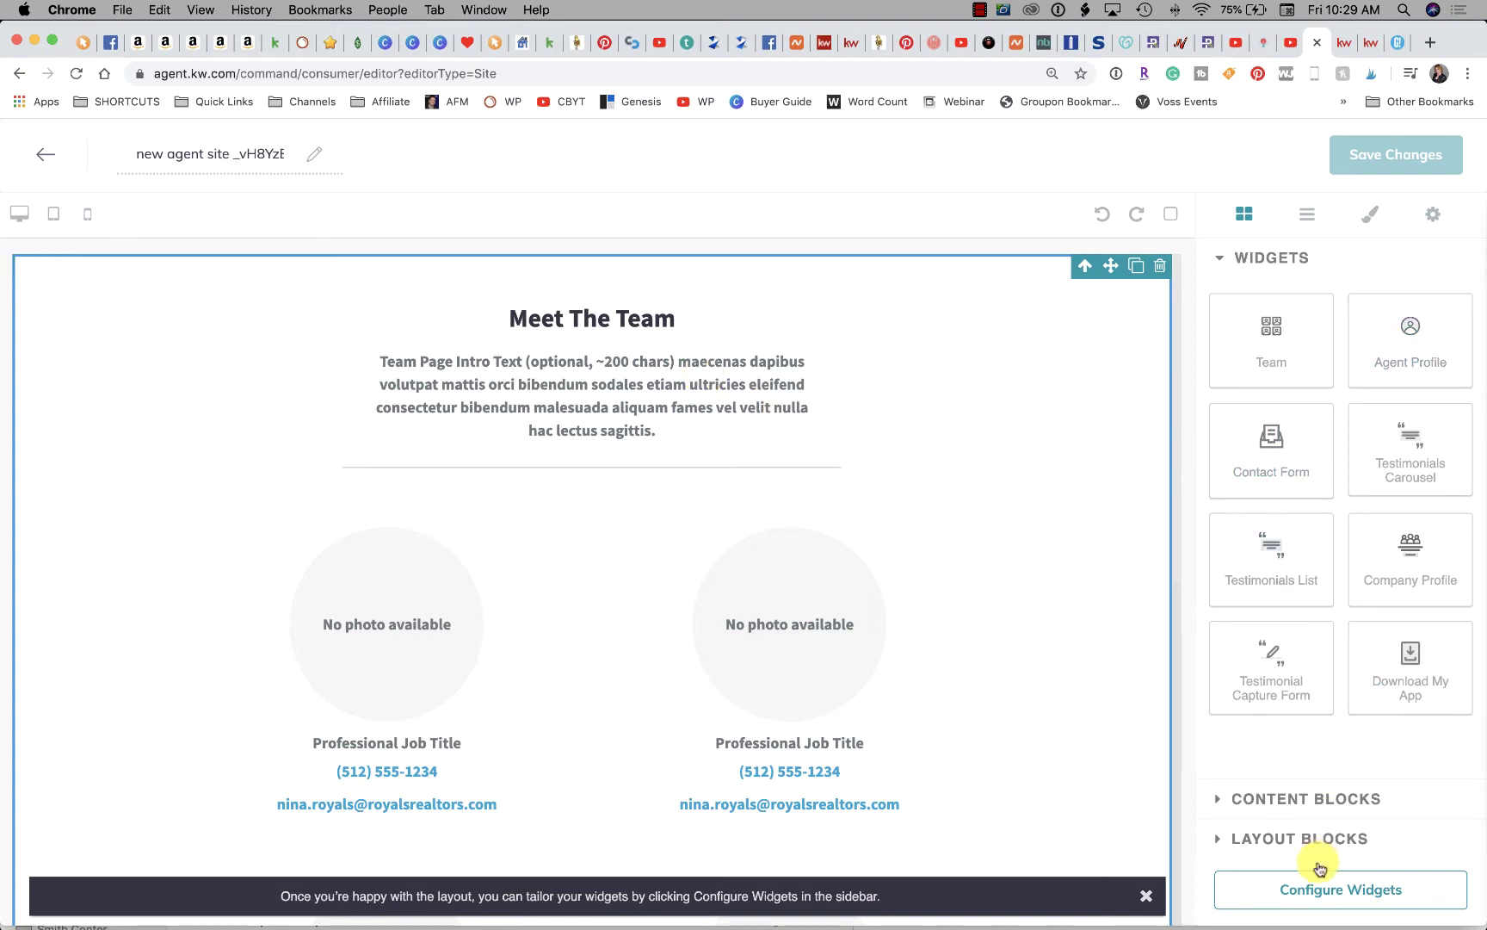
click(1317, 899)
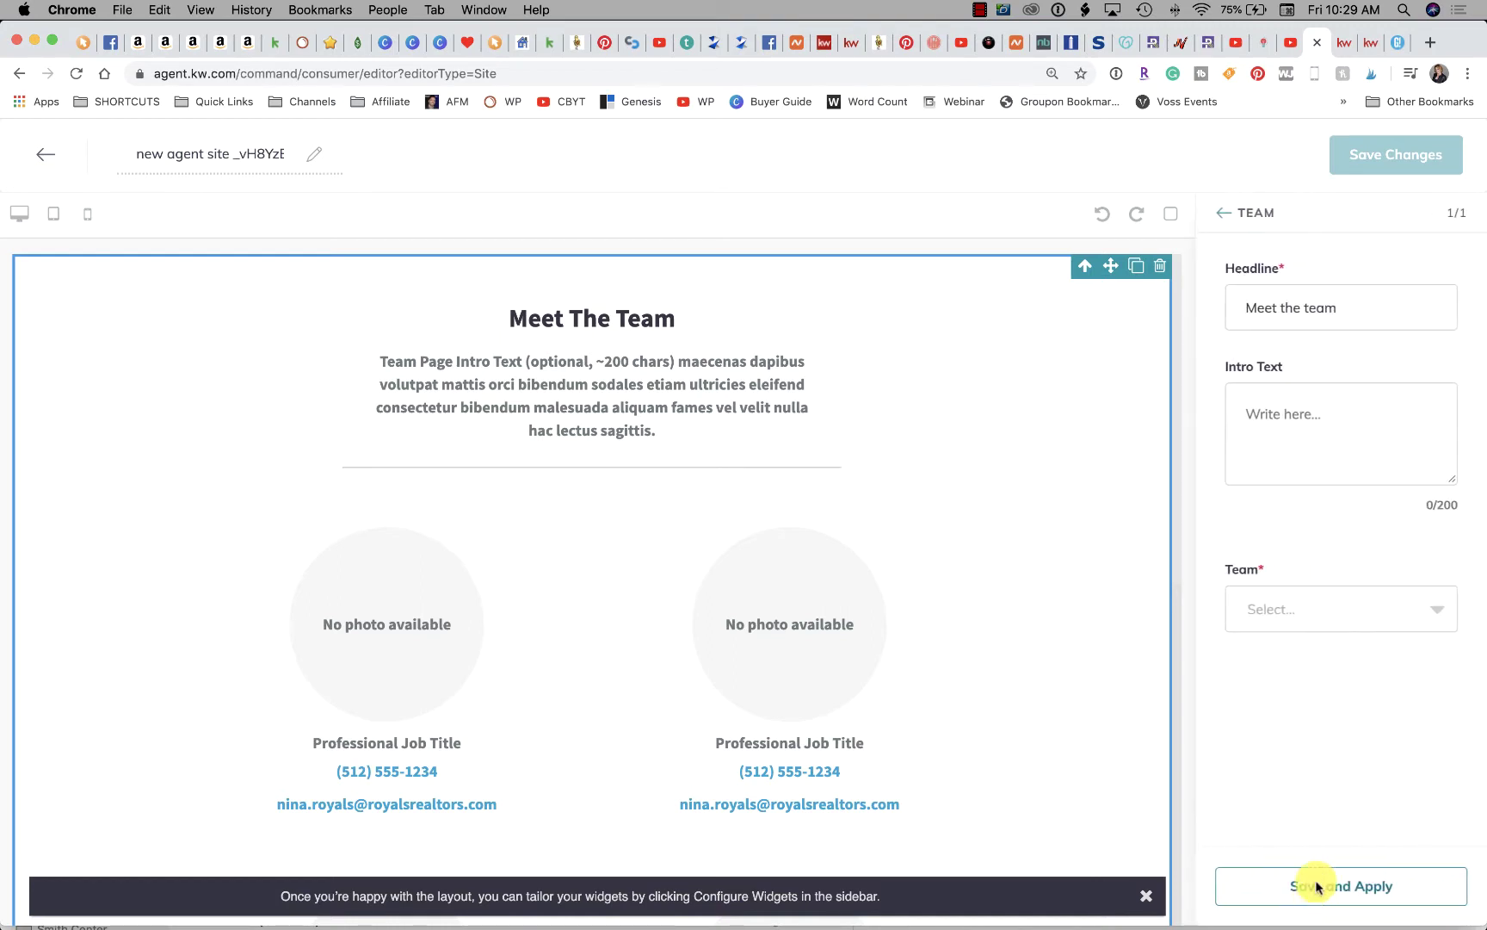
click(1282, 411)
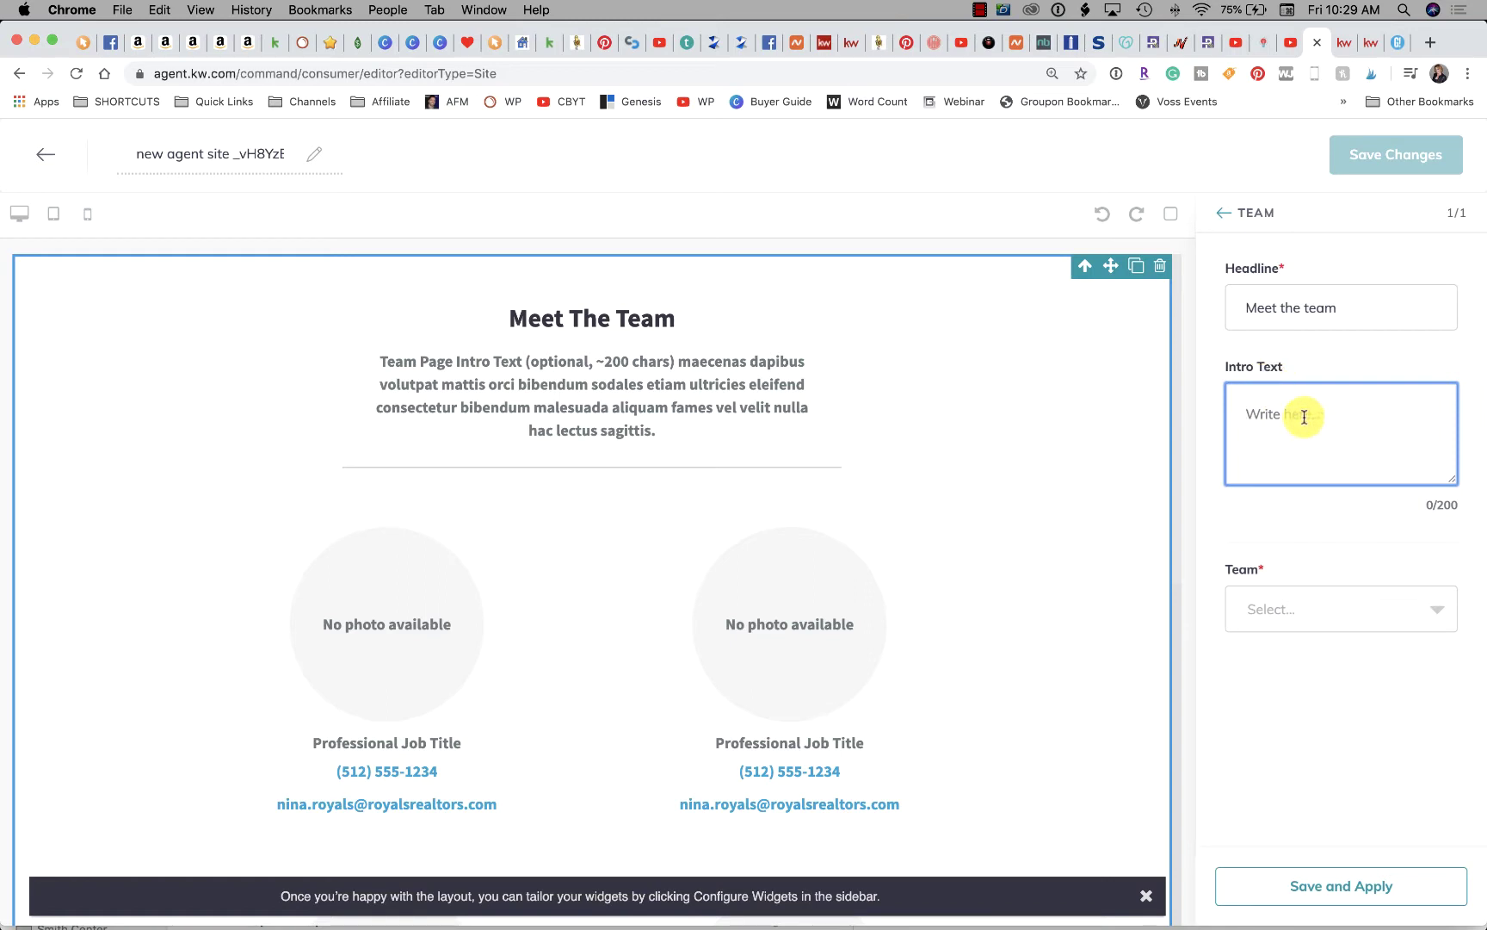
text(YES! Put myself fon the promote my app campaign, I got the text today at 10 am pacific (perfection) and it's from a local number. BOOM!)
scroll(1302, 420, down, 2)
scroll(1301, 420, down, 2)
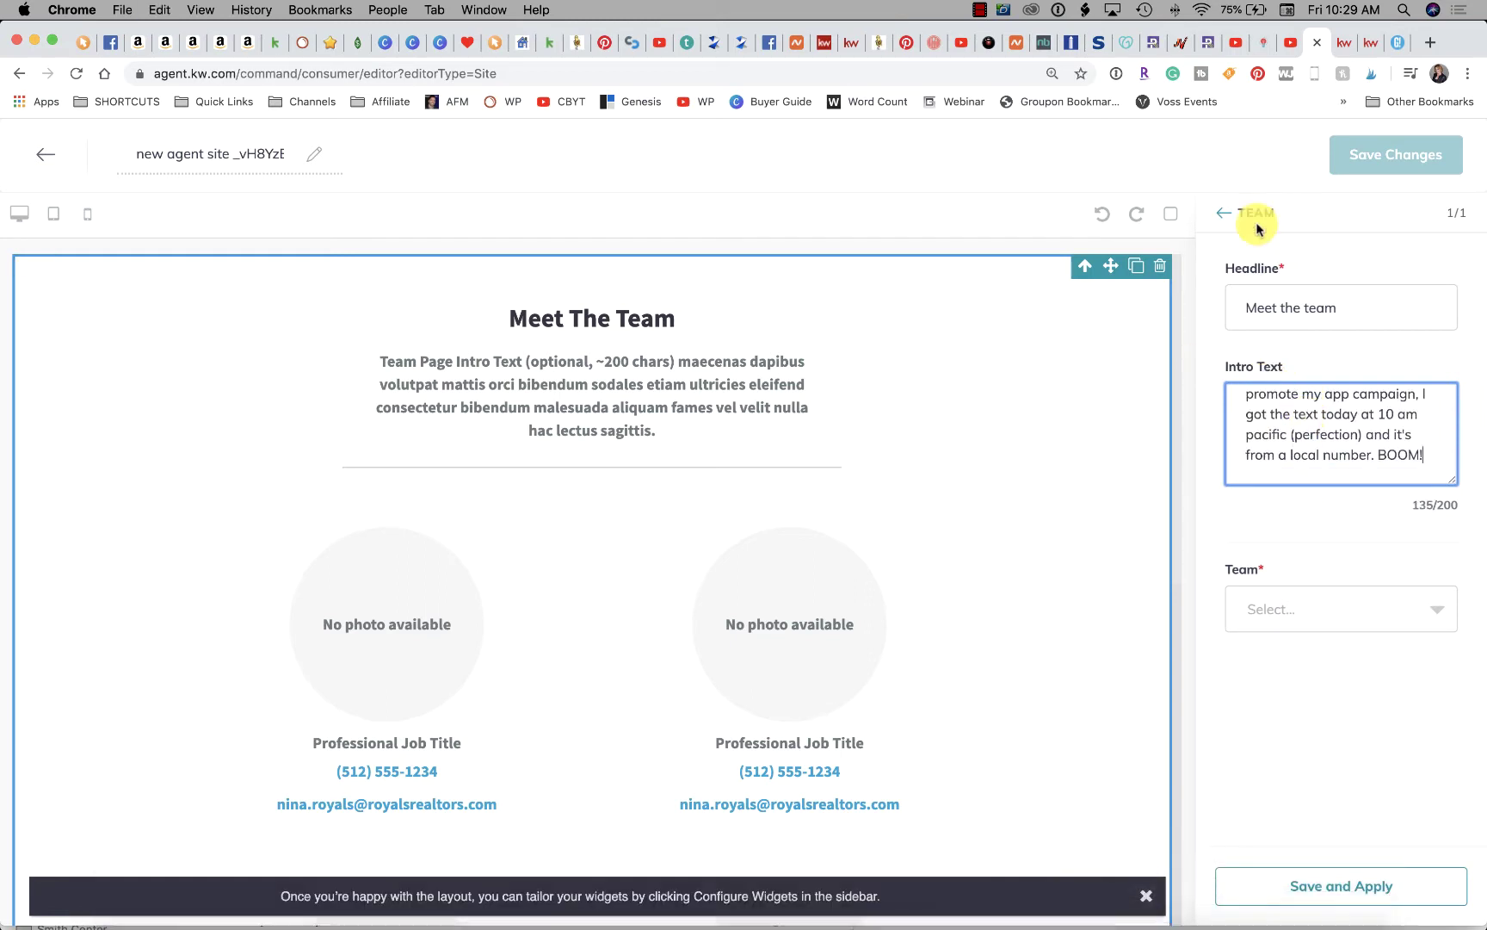
triple_click(1336, 415)
key(BackSpace)
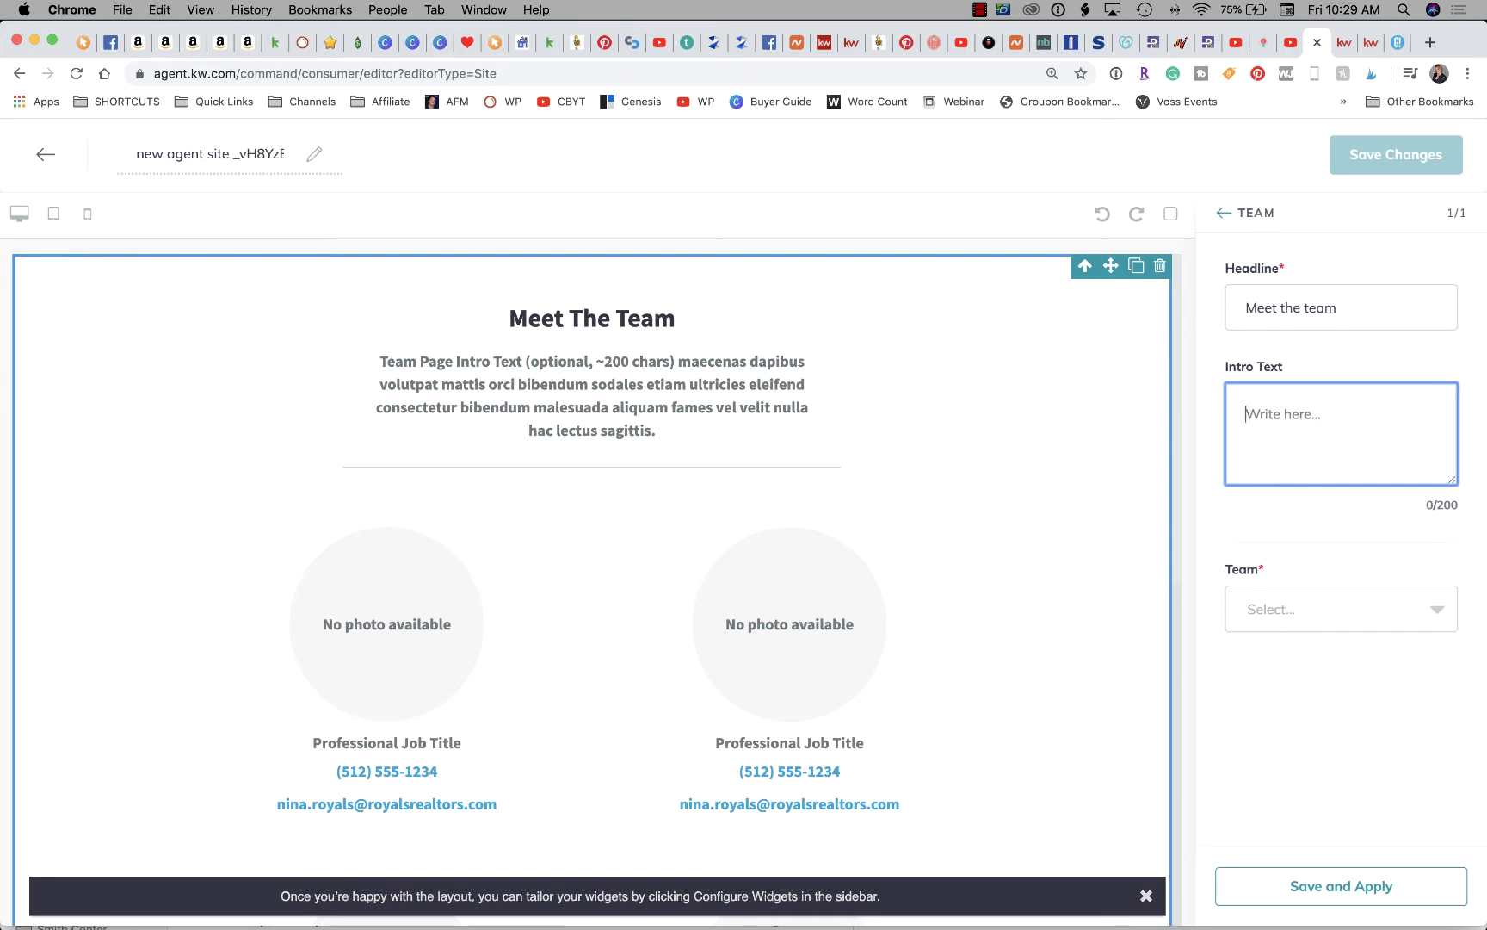
- Set the GreatSchools widget location to 89138 and apply it to the preview map
click(1399, 43)
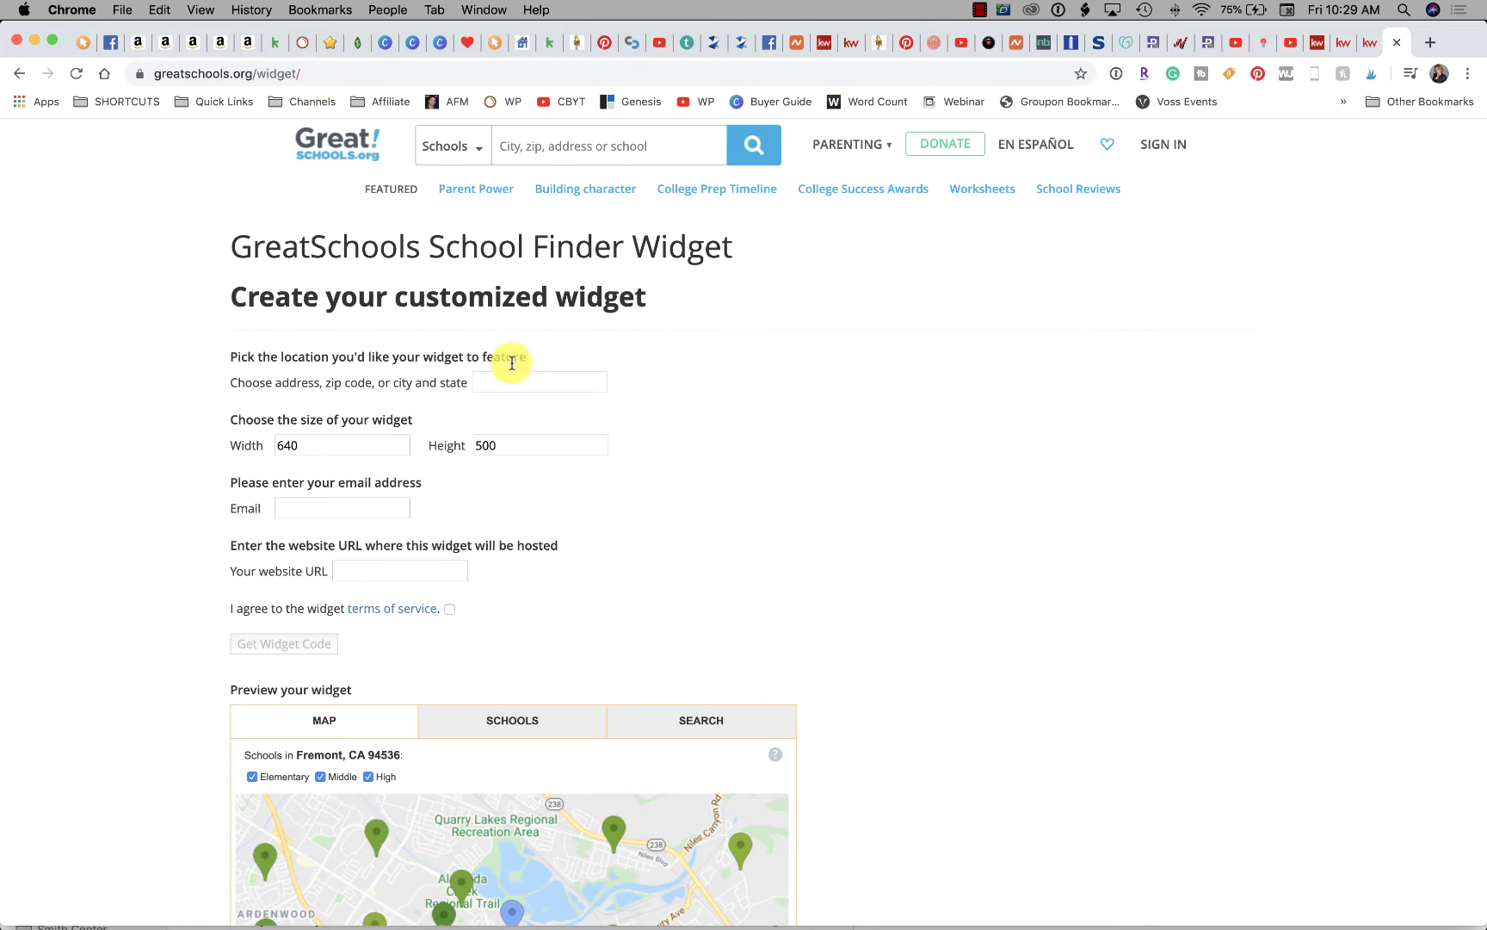
scroll(511, 362, down, 1)
scroll(342, 372, down, 1)
scroll(342, 372, down, 3)
scroll(342, 372, up, 3)
click(519, 316)
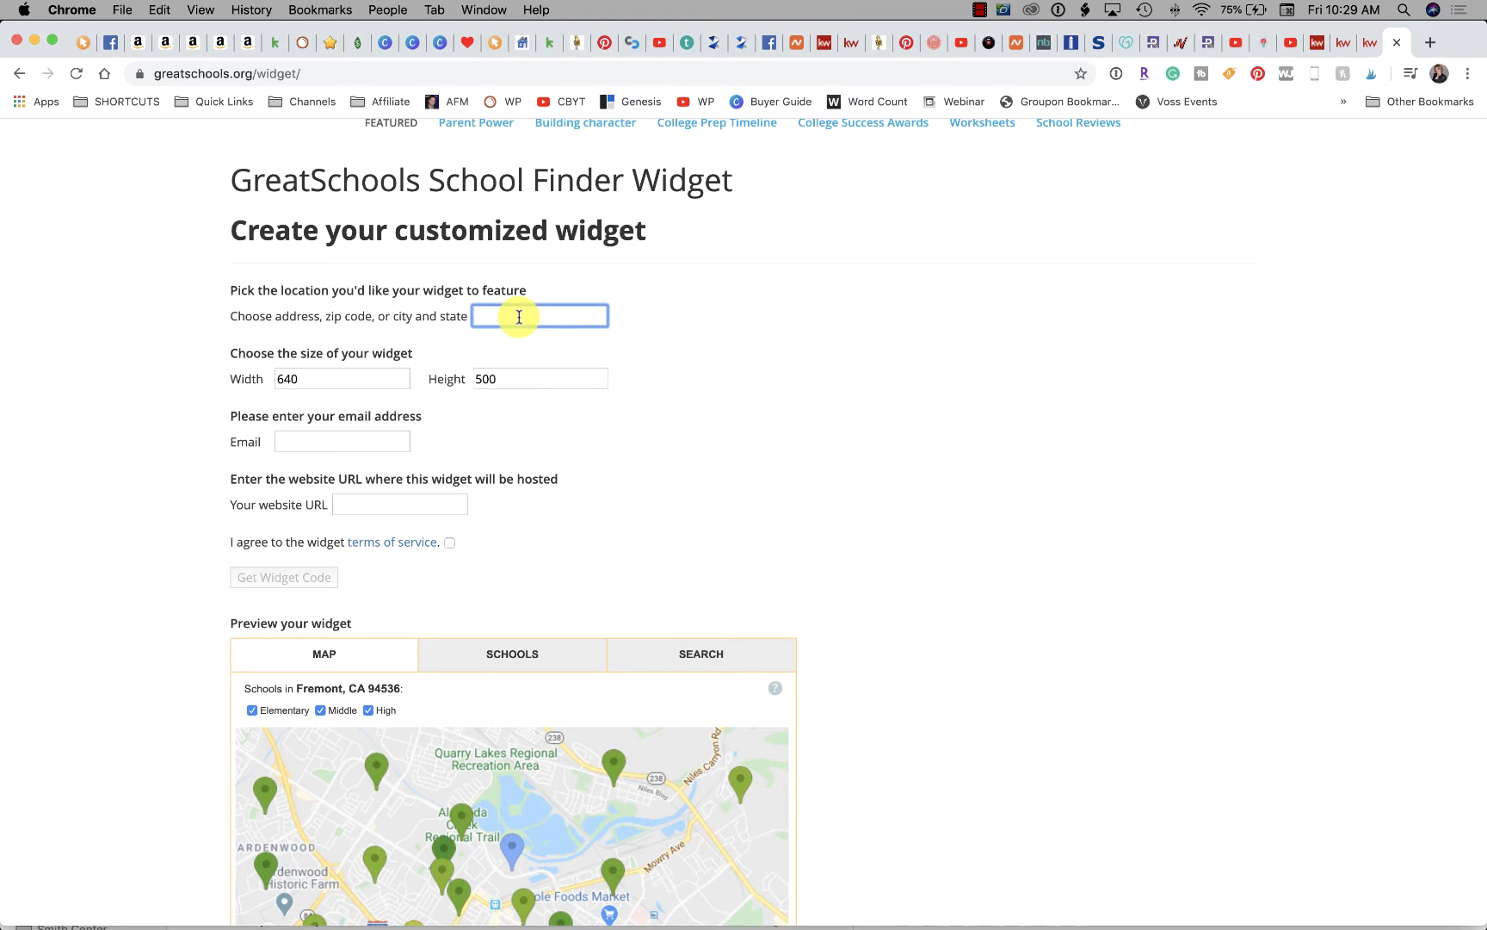
text(89138)
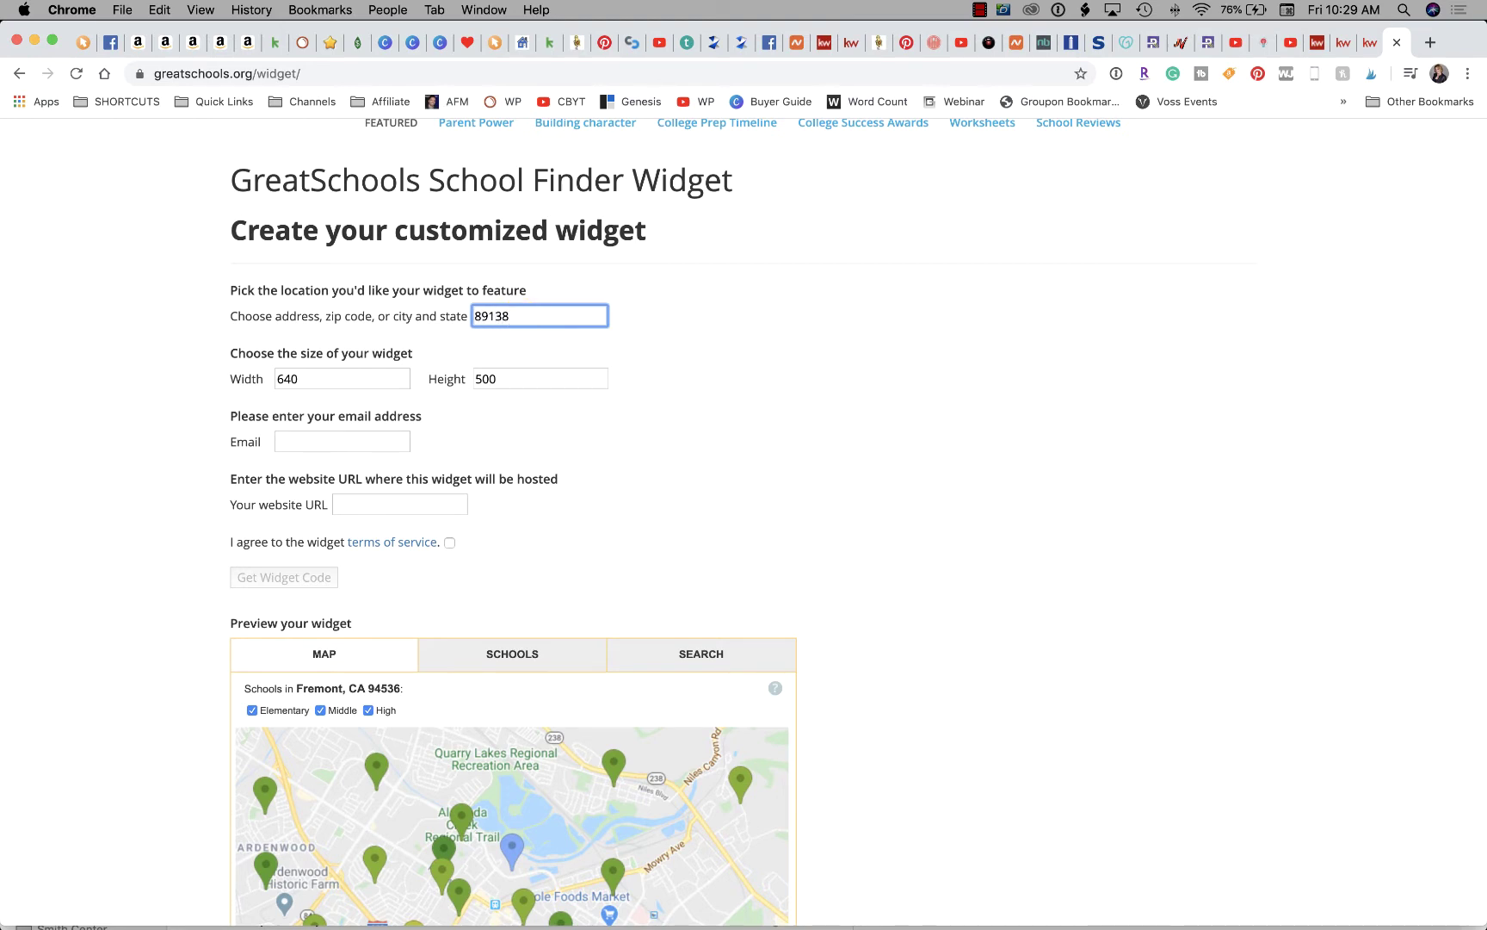
click(654, 345)
scroll(655, 347, down, 2)
drag(297, 286, 263, 284)
scroll(669, 323, down, 1)
scroll(669, 322, down, 3)
scroll(667, 322, up, 2)
- Replace the location with 'las vegas, nv' so the map shows Las Vegas schools
click(504, 170)
double_click(504, 170)
text(las vegas, nv)
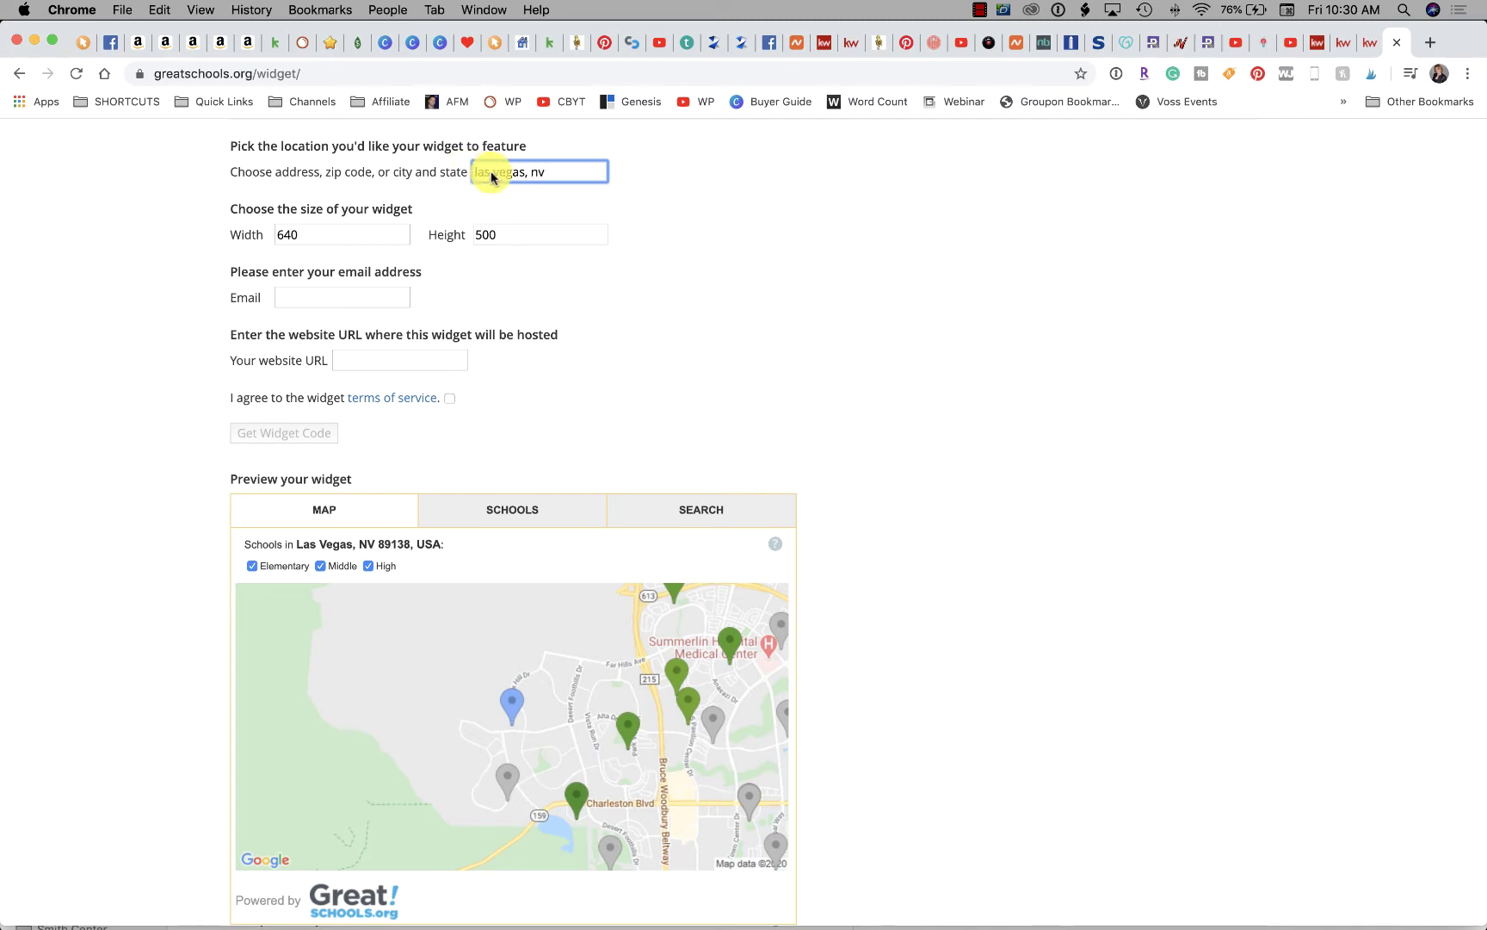
scroll(735, 272, up, 2)
scroll(568, 344, down, 5)
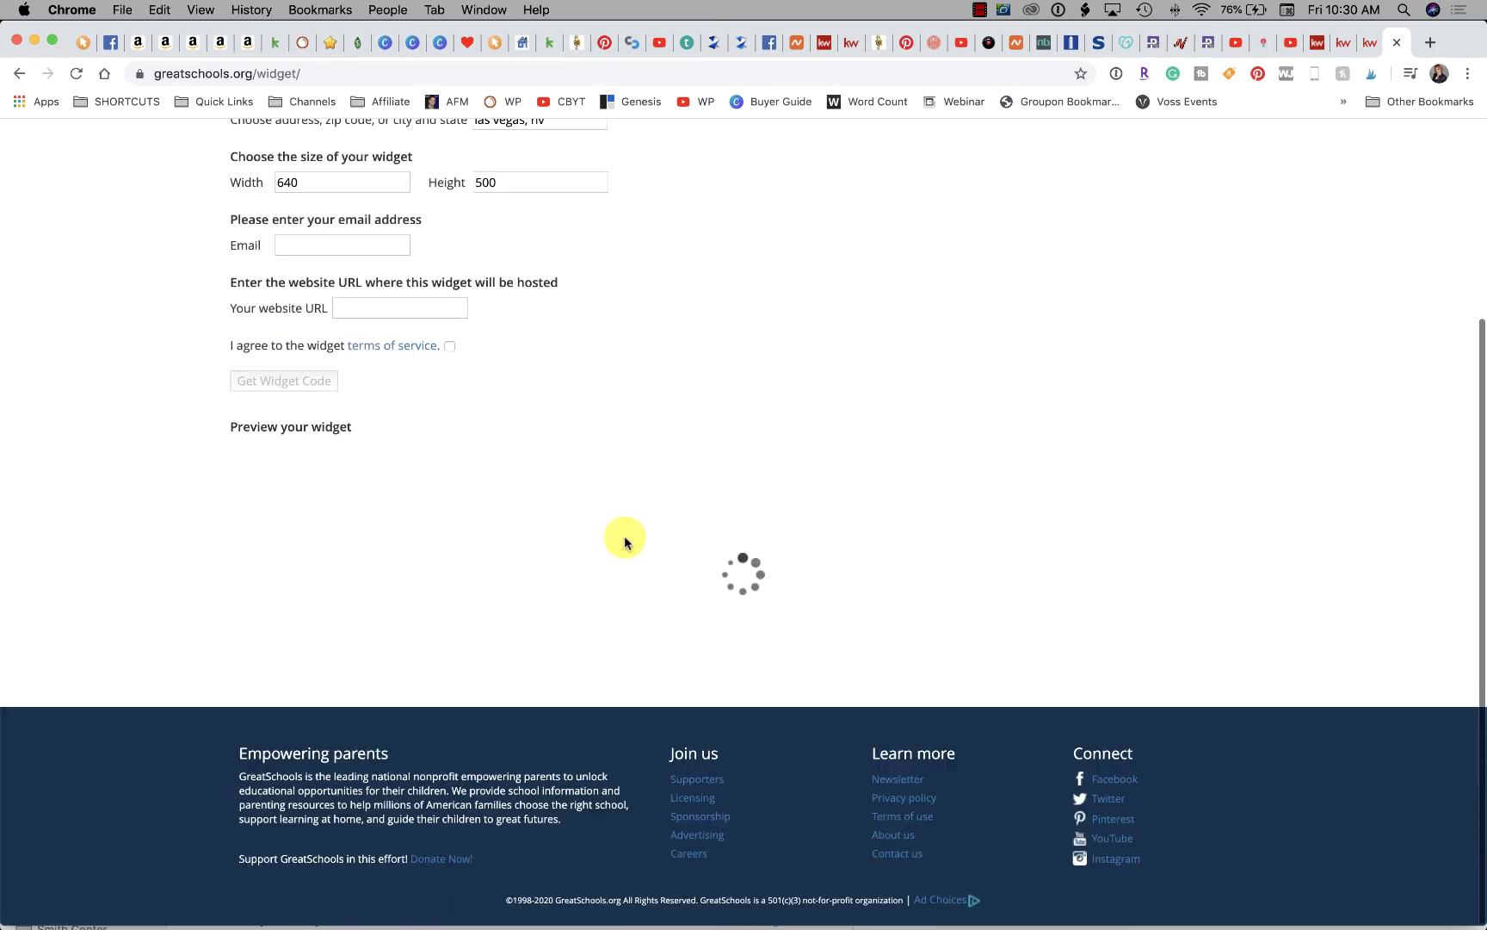
scroll(512, 547, up, 4)
scroll(516, 548, up, 2)
scroll(513, 548, down, 2)
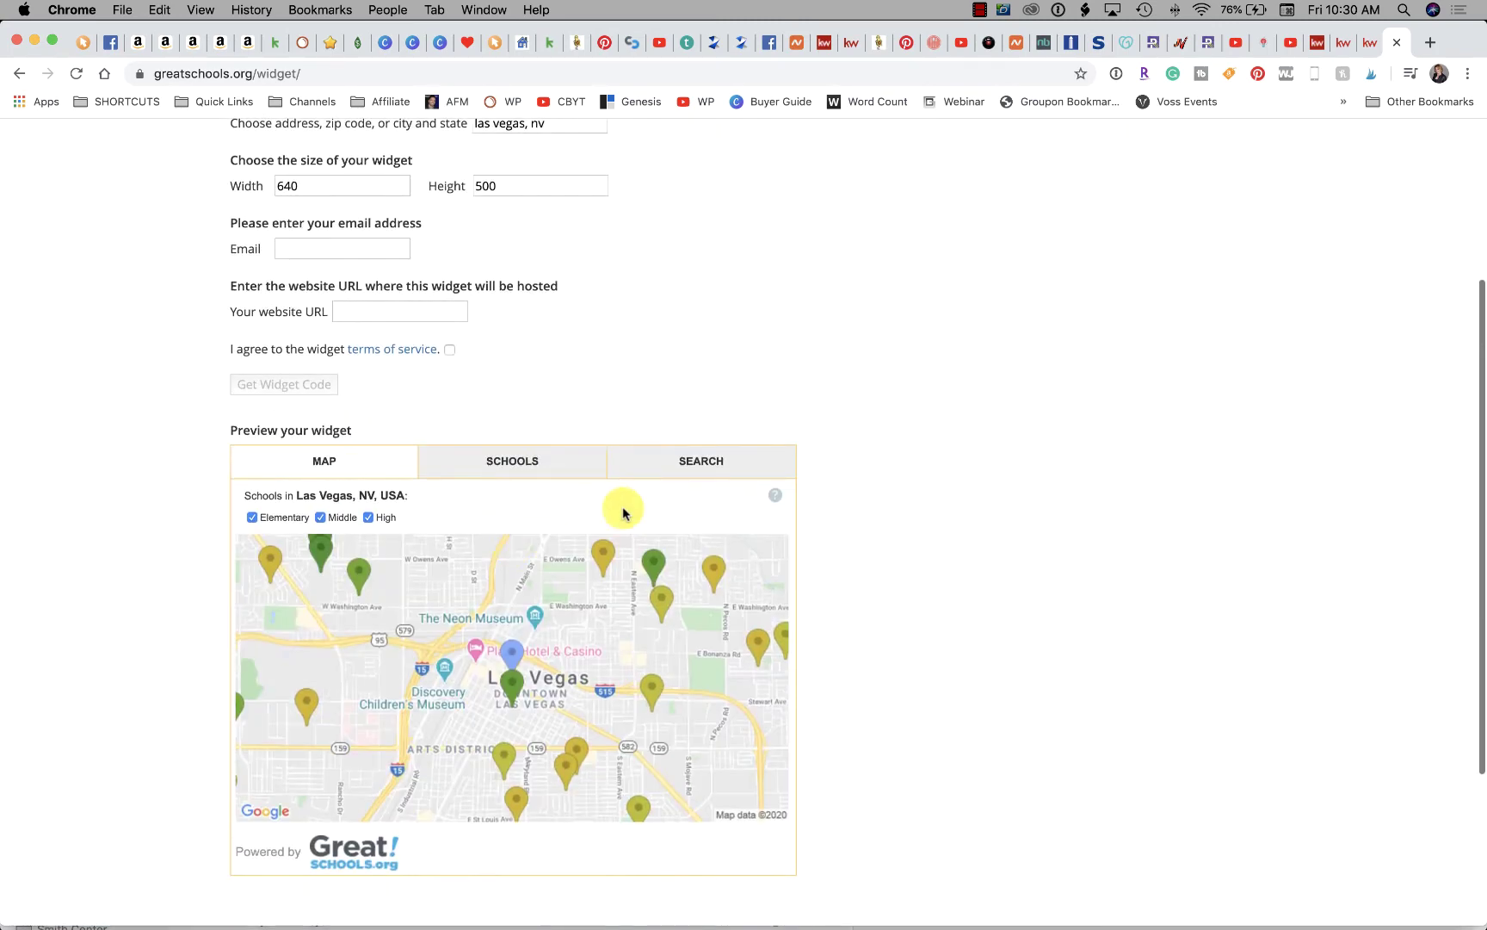
scroll(800, 458, up, 1)
scroll(916, 425, up, 3)
click(553, 382)
- Change the GreatSchools widget width from 640 to 500
click(327, 444)
drag(326, 444, 249, 438)
text(500)
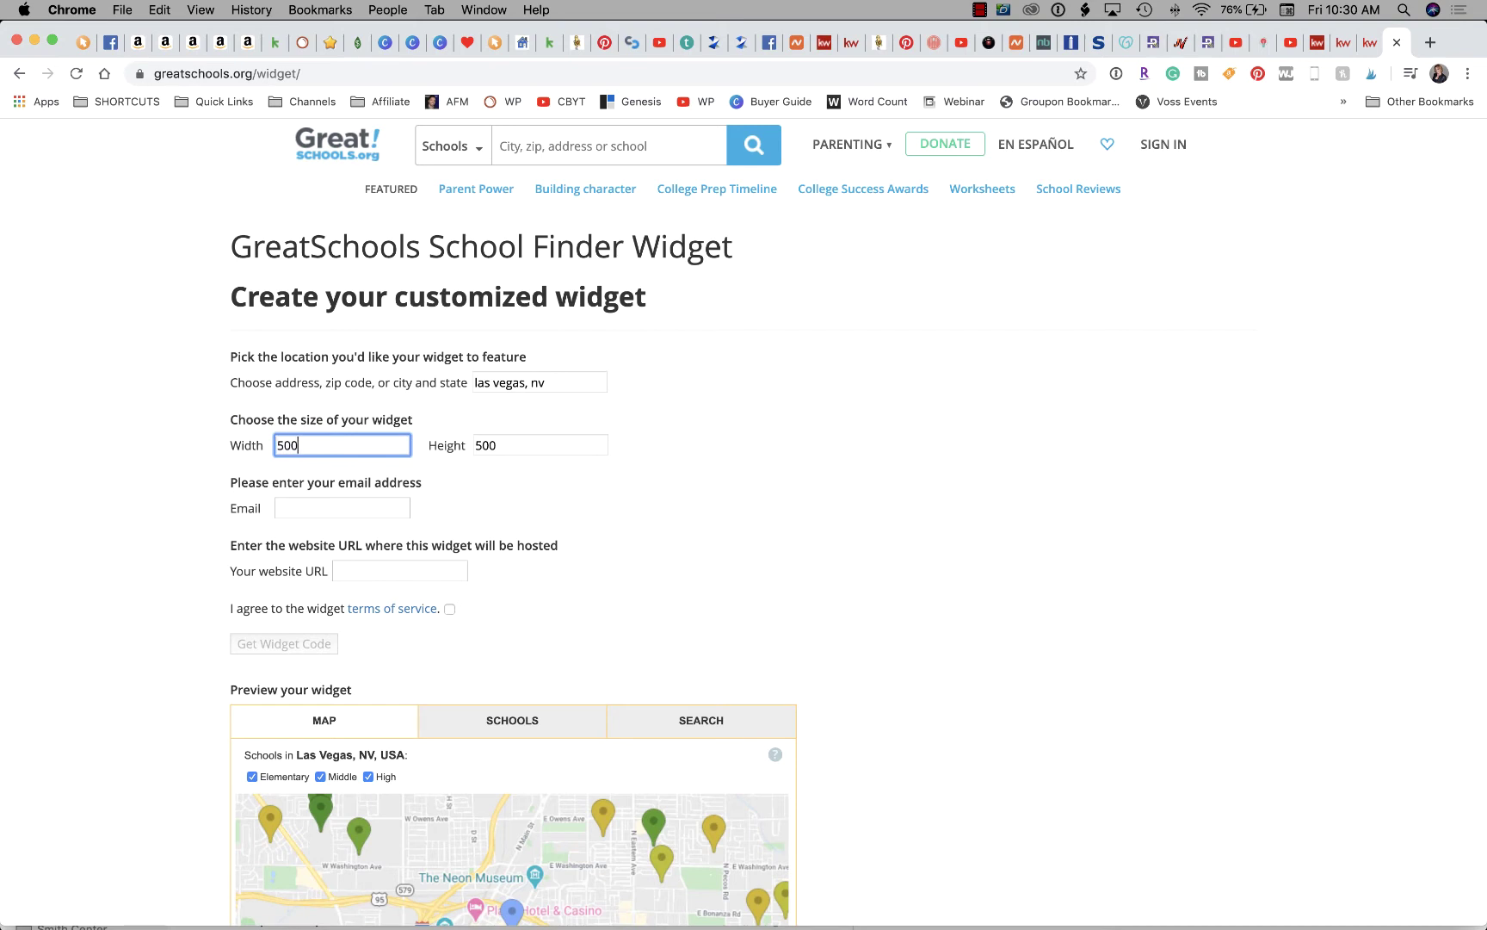
key(Tab)
scroll(877, 502, down, 1)
scroll(880, 504, down, 1)
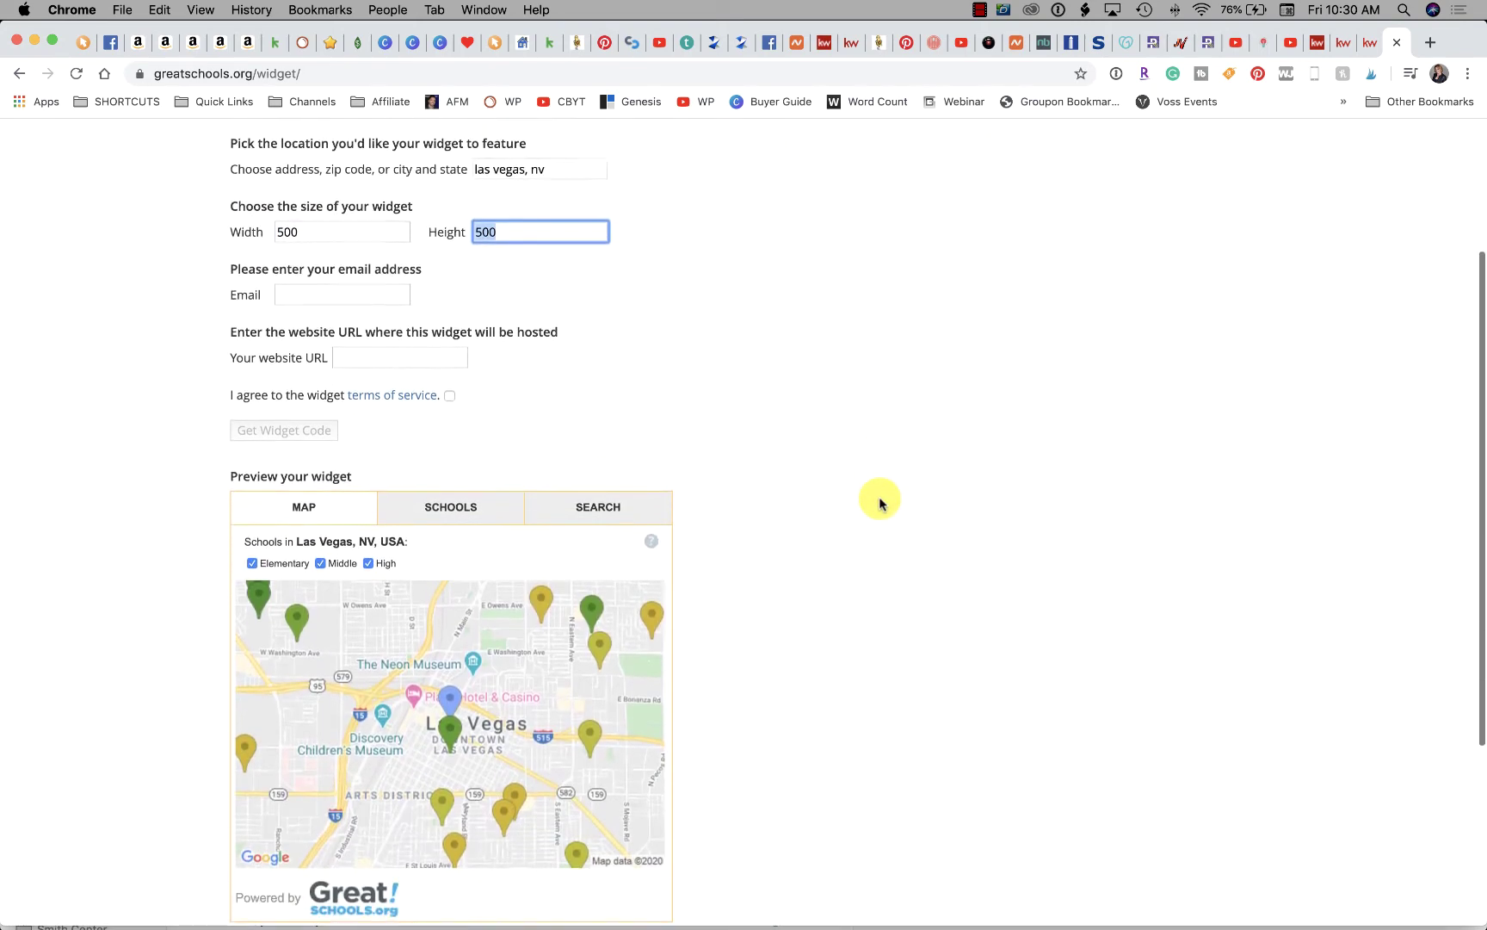
scroll(880, 504, up, 1)
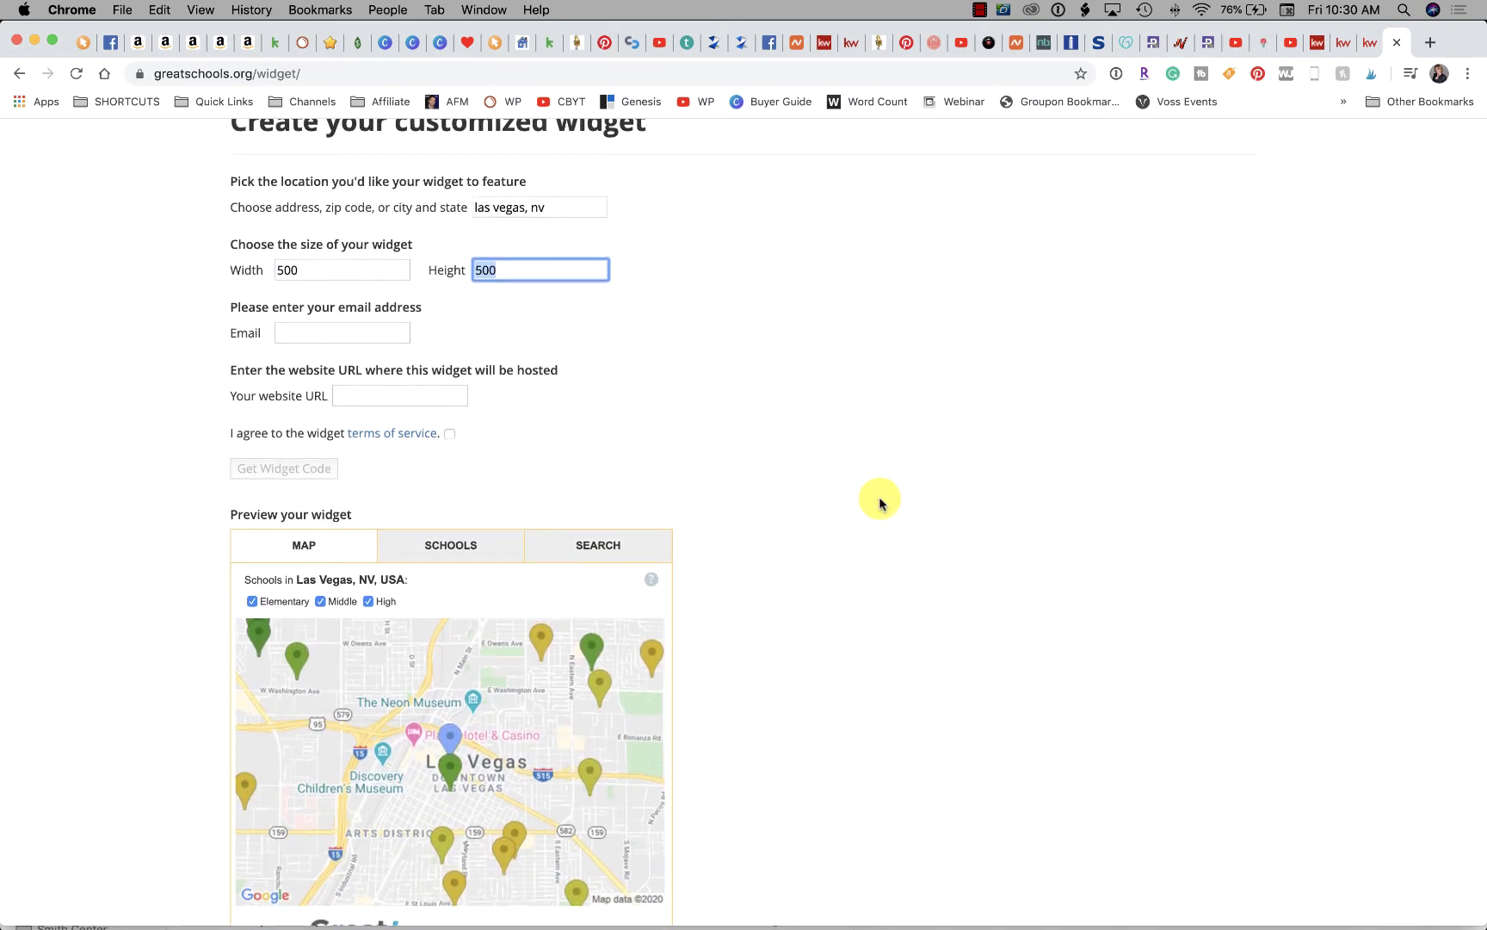
- Enter the contact email and an https hosting website URL
click(353, 332)
text(l)
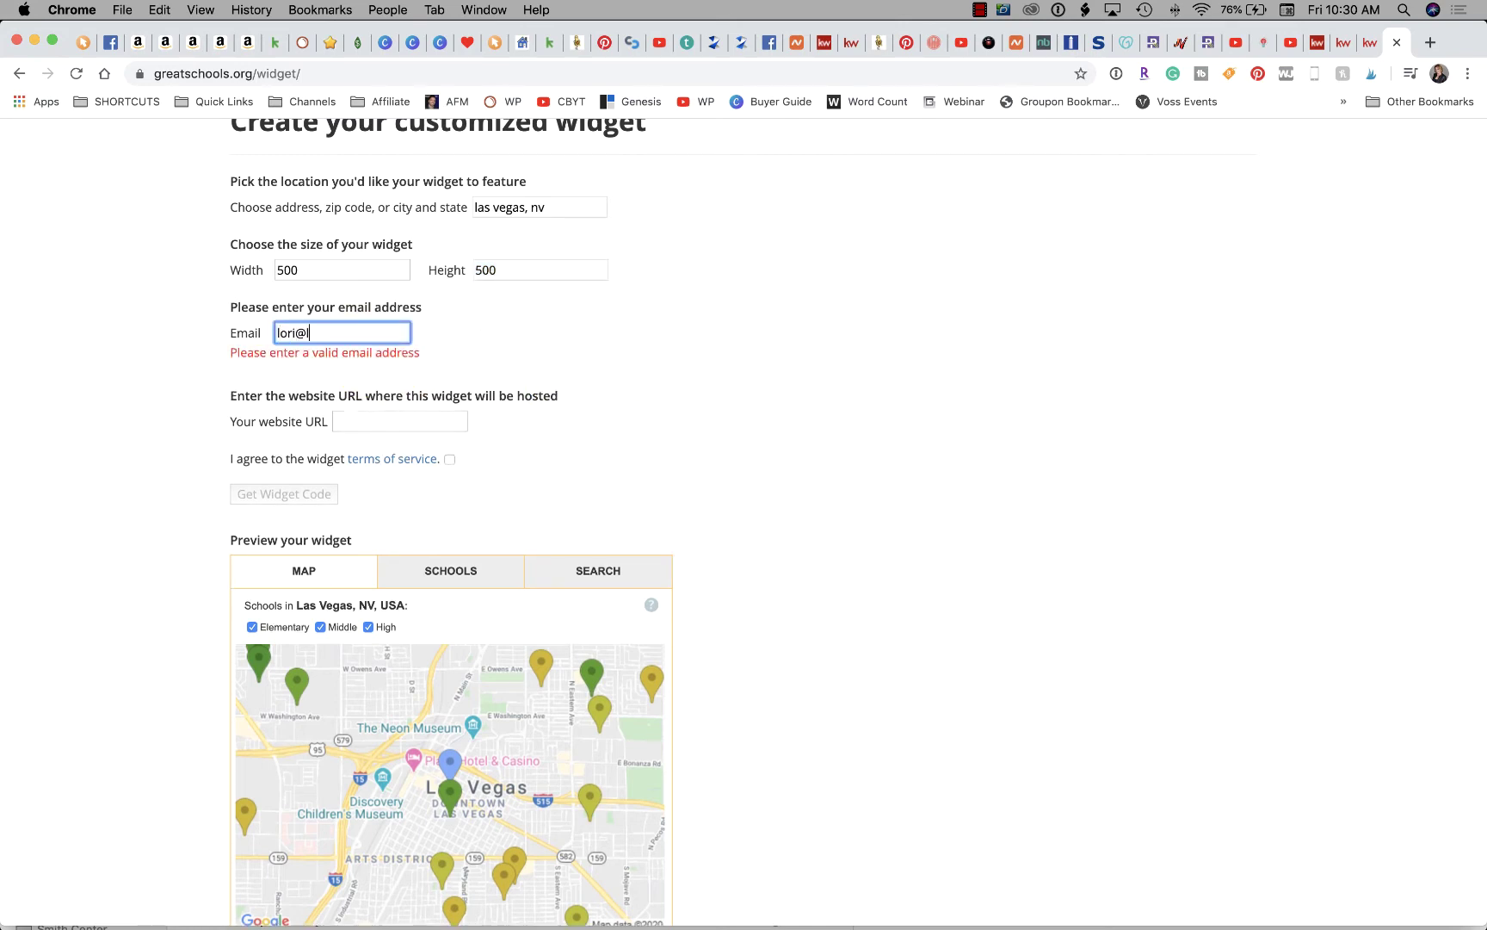
text(oriballen.com)
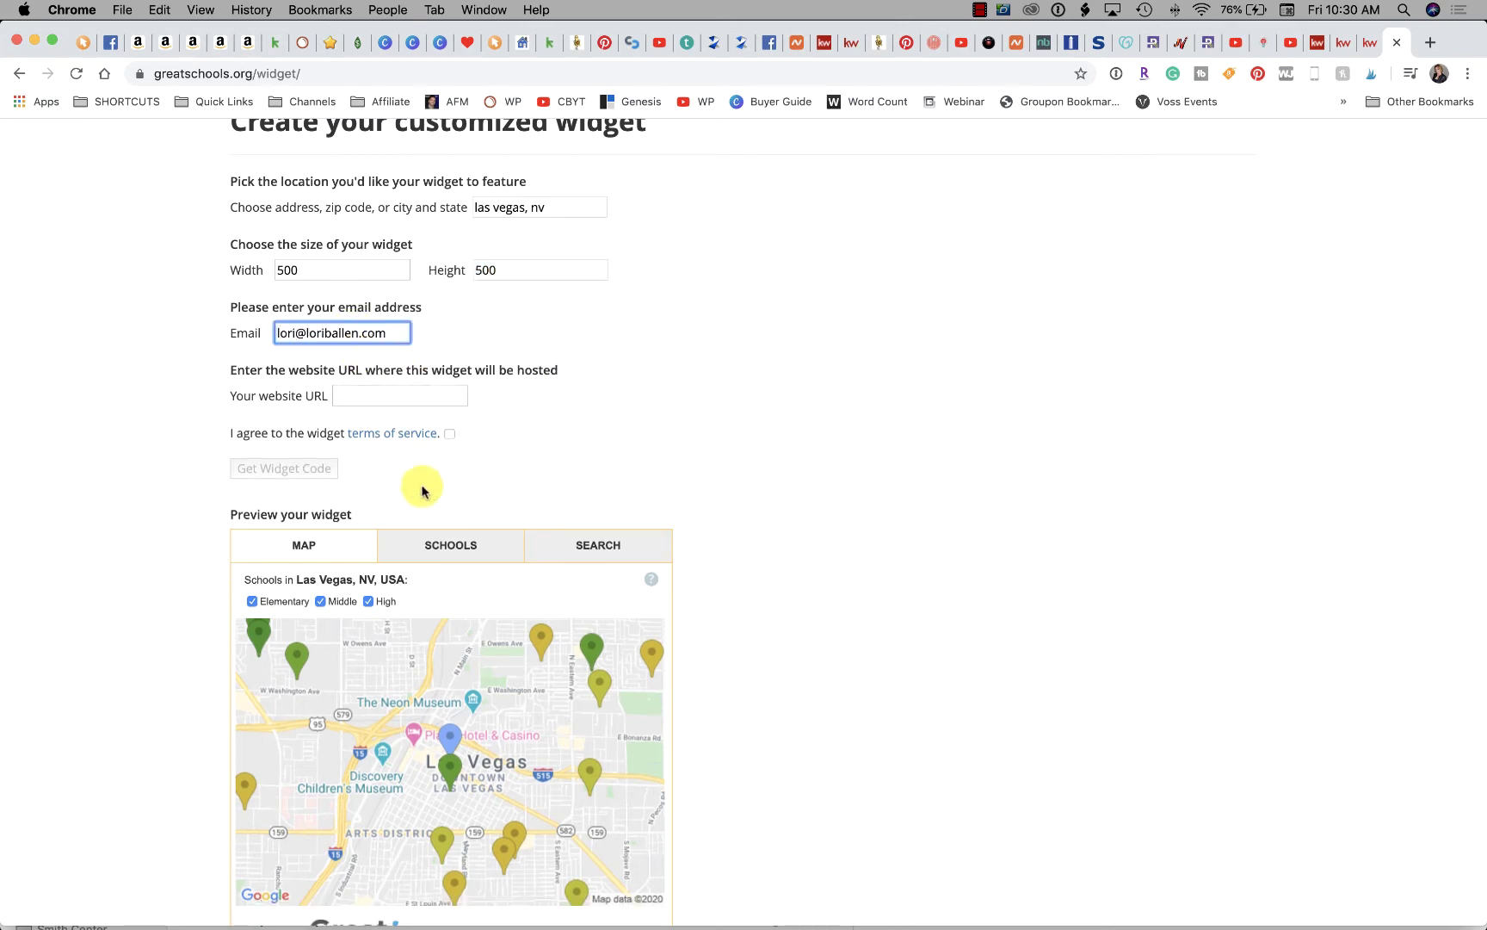
click(399, 393)
text(http://ballengroup)
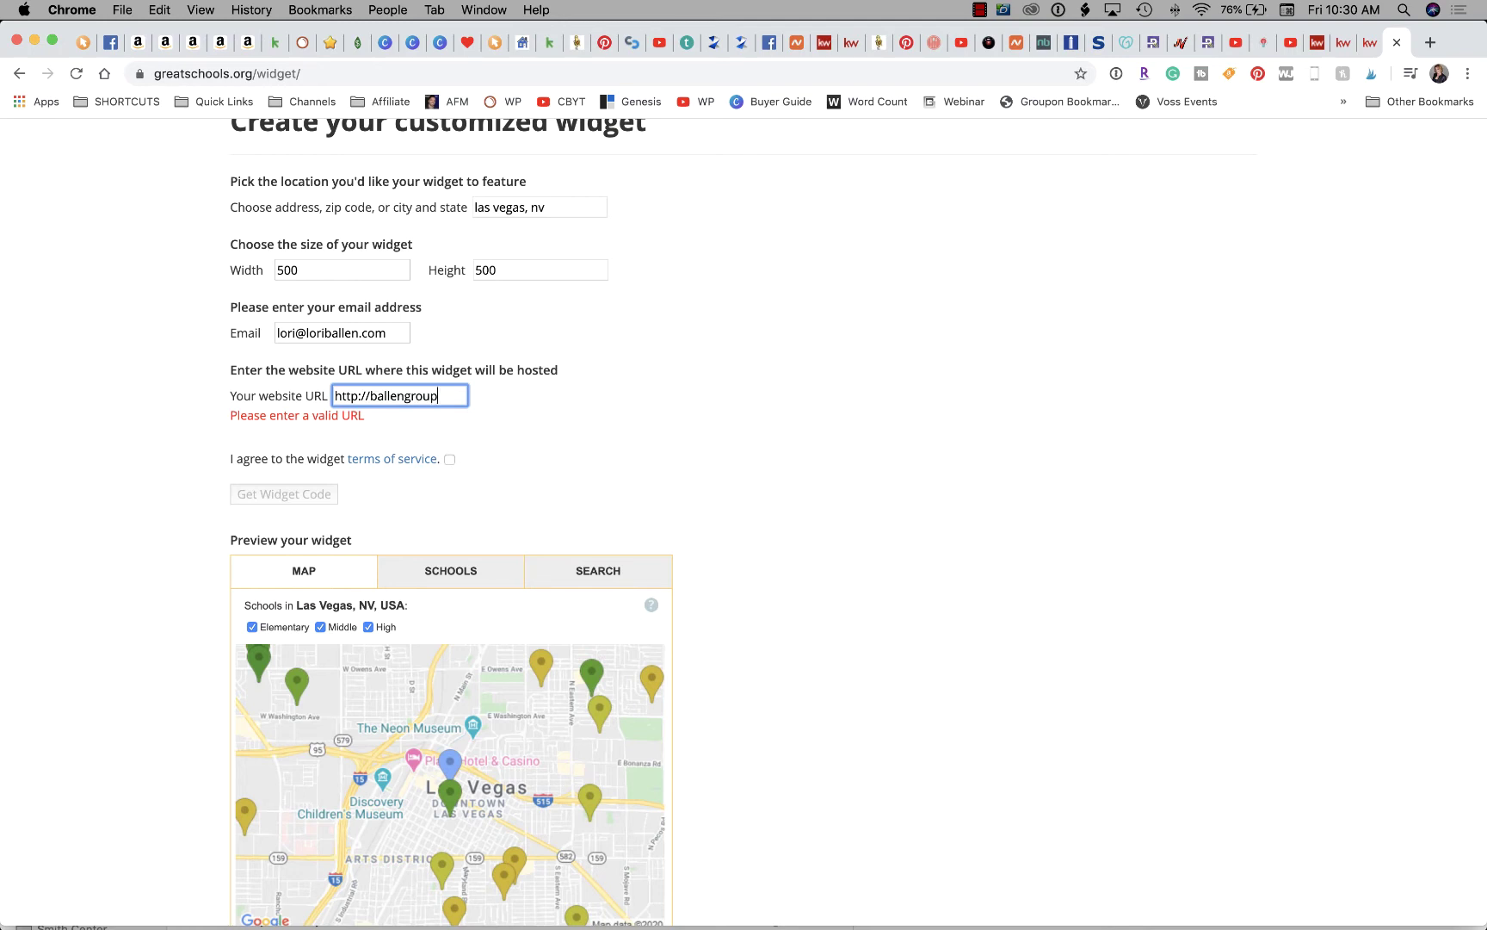
text(mes.com)
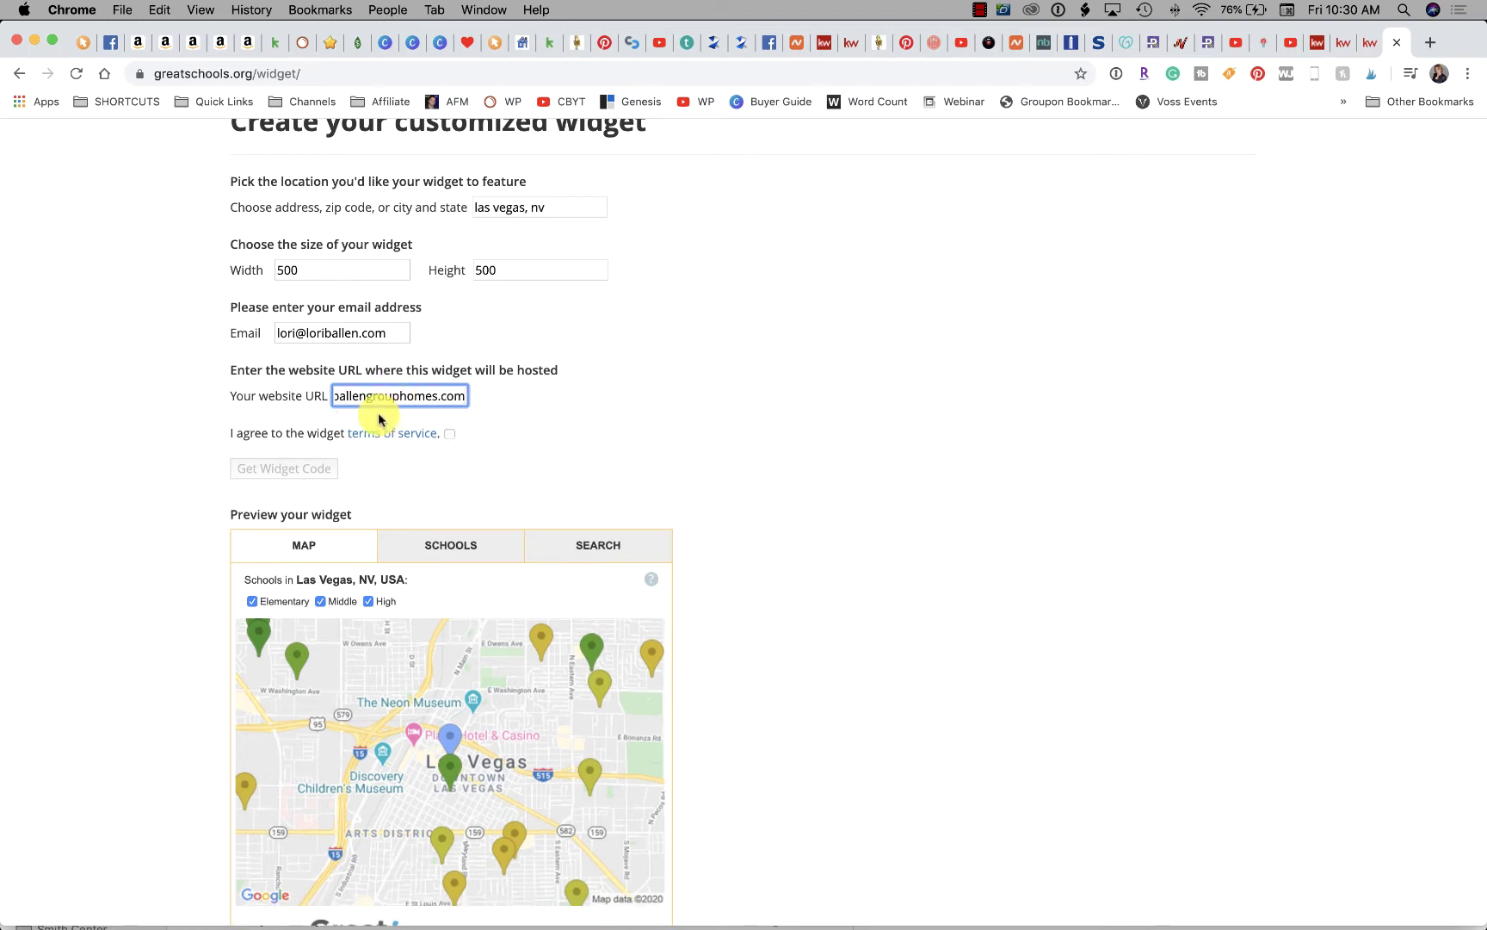
drag(464, 395, 254, 395)
click(358, 395)
text(s://)
- Accept the terms, generate the widget embed code, and copy it
click(449, 433)
click(286, 472)
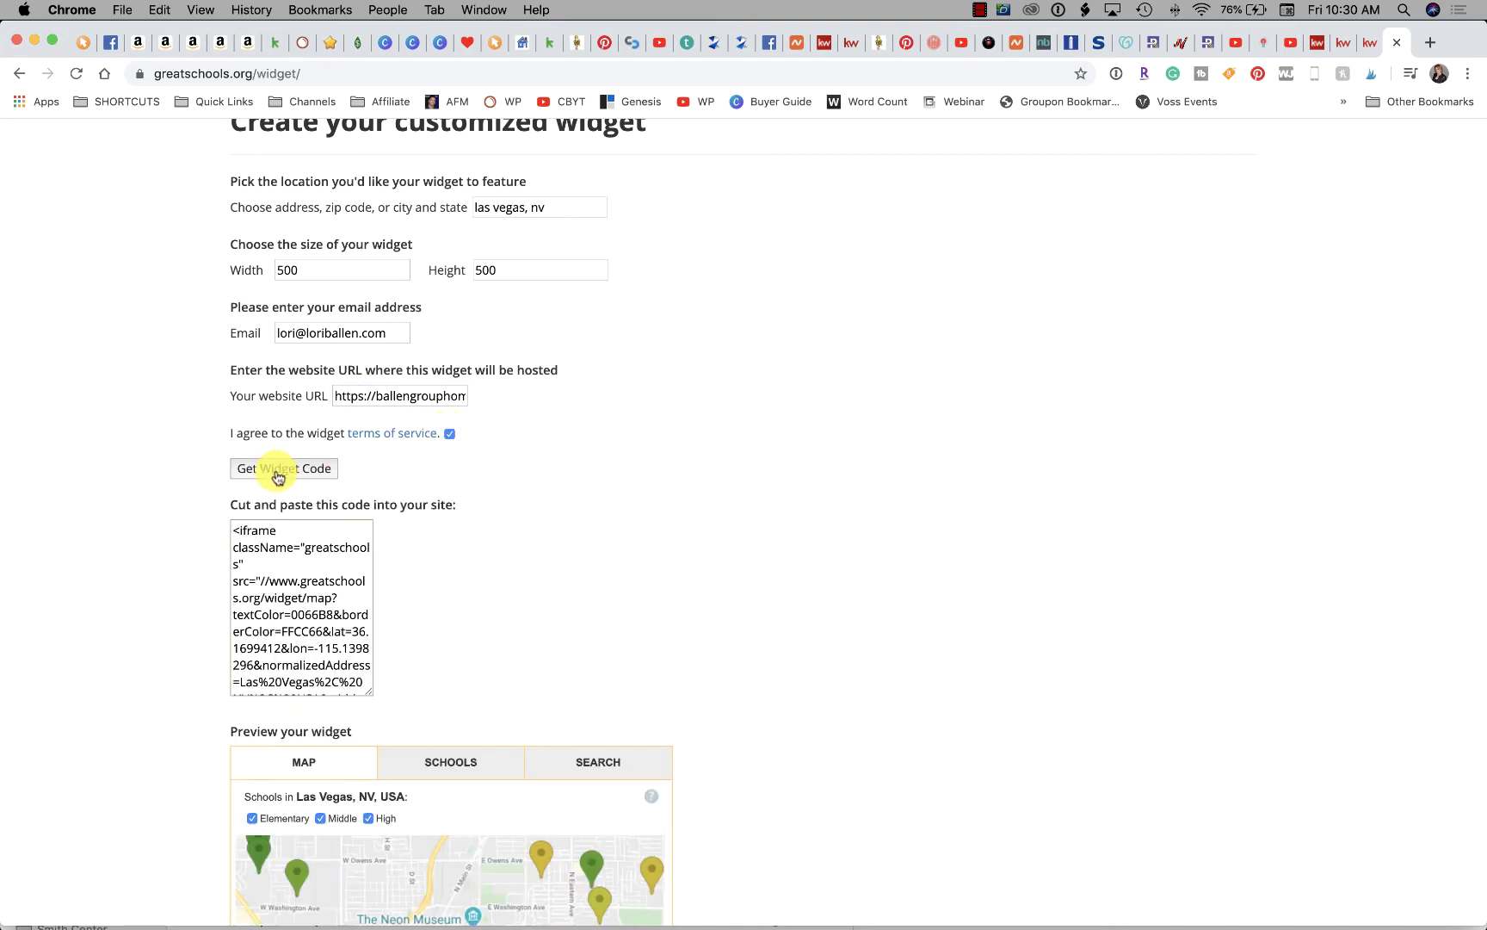
scroll(397, 573, down, 5)
click(320, 453)
key(super+a)
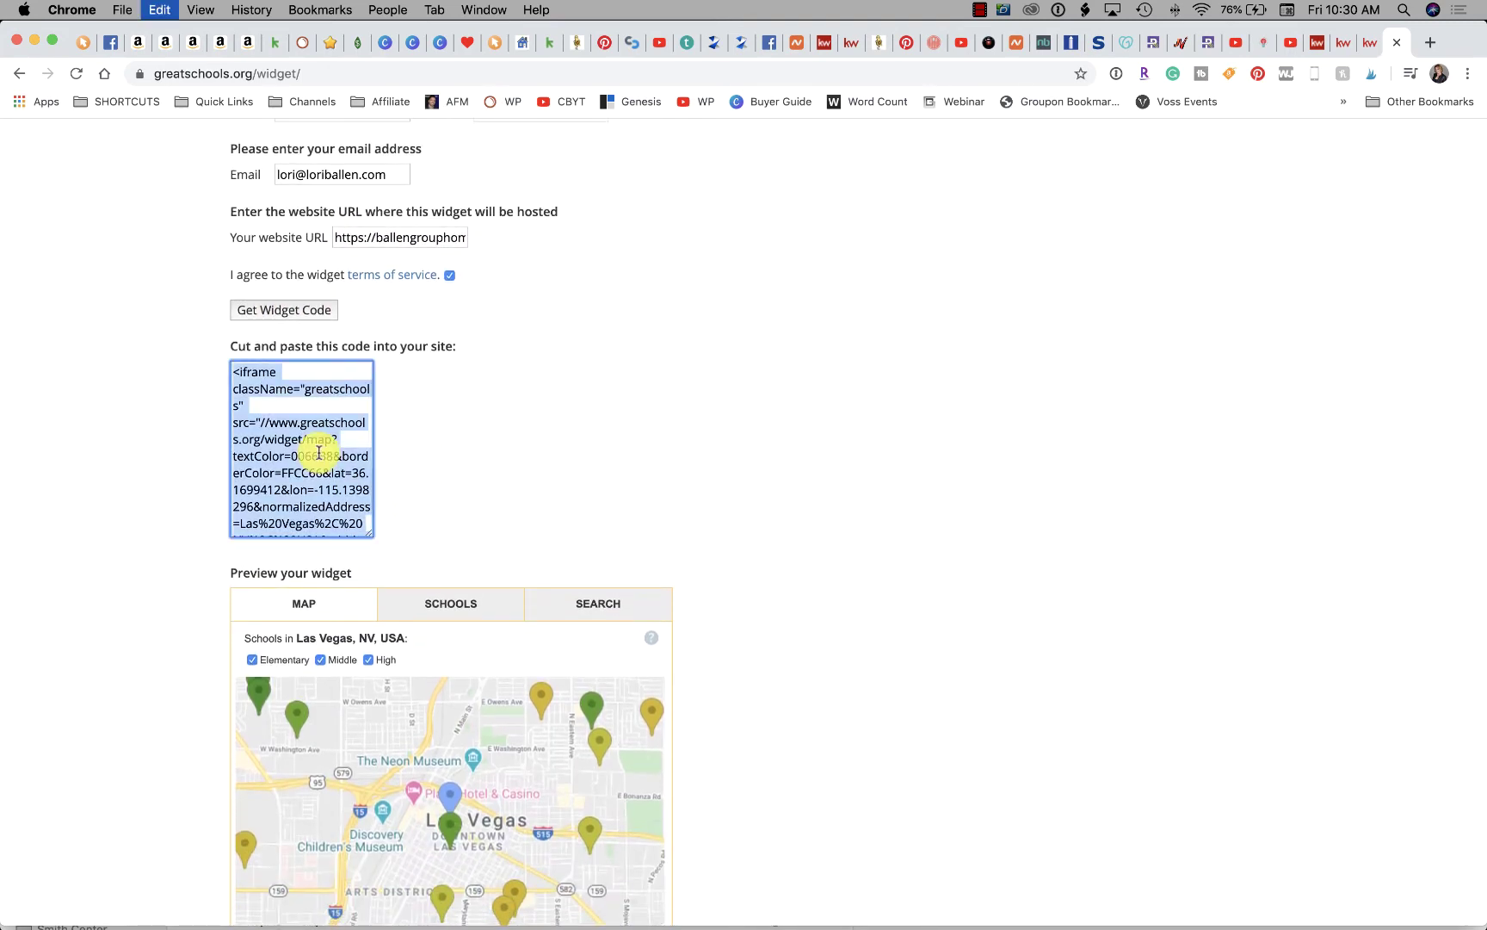
key(super+c)
key(super+c)
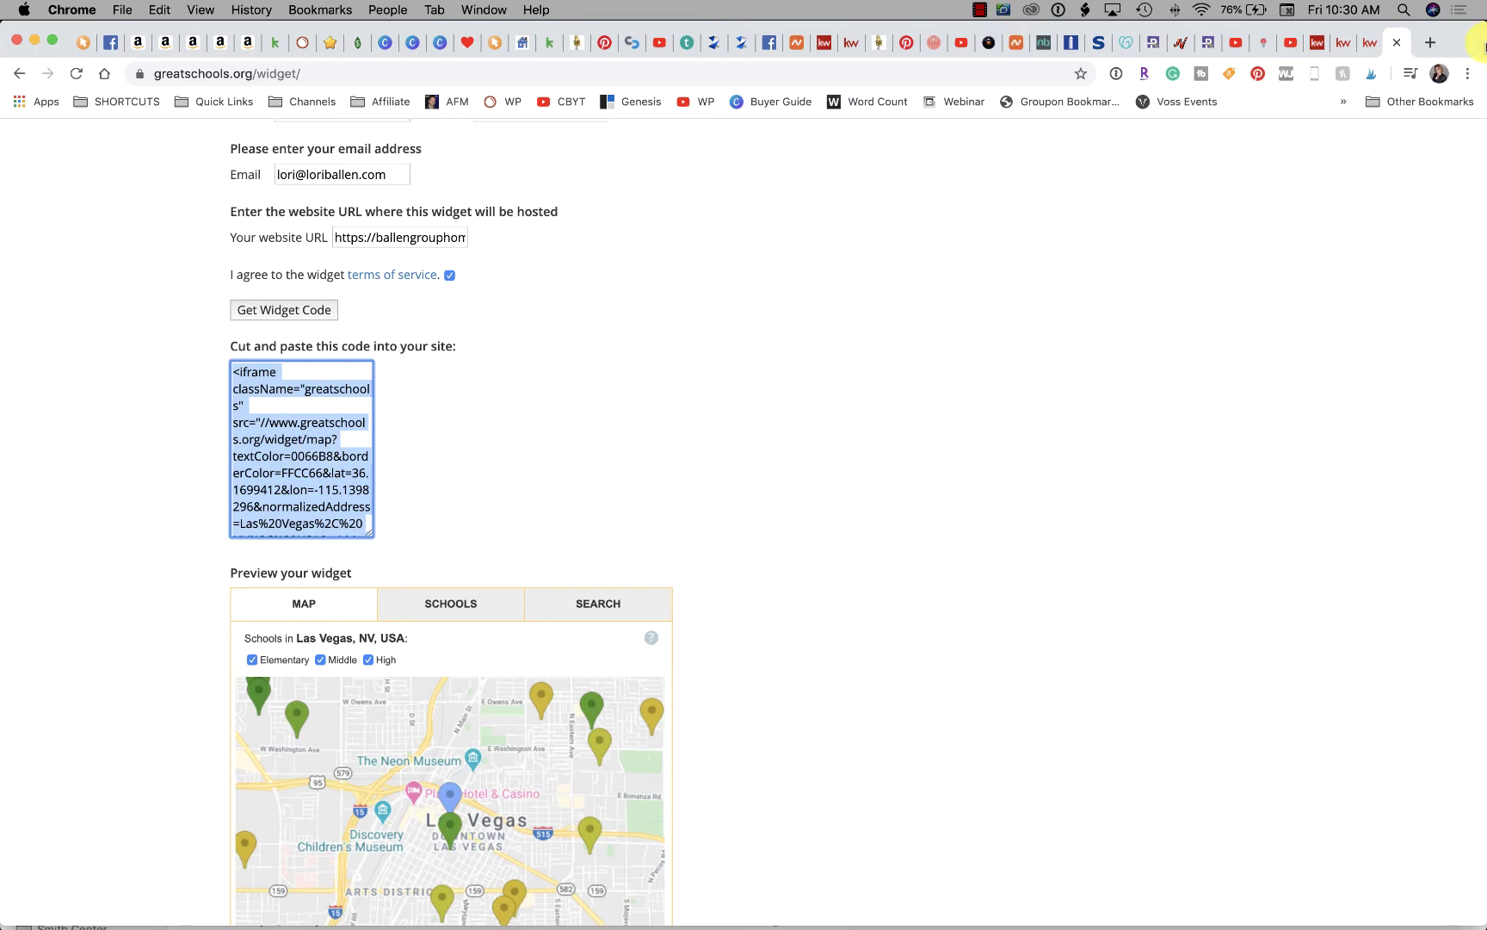
- Paste the GreatSchools code into the intro text and retitle the headline 'Las Vegas Schools'
click(1366, 48)
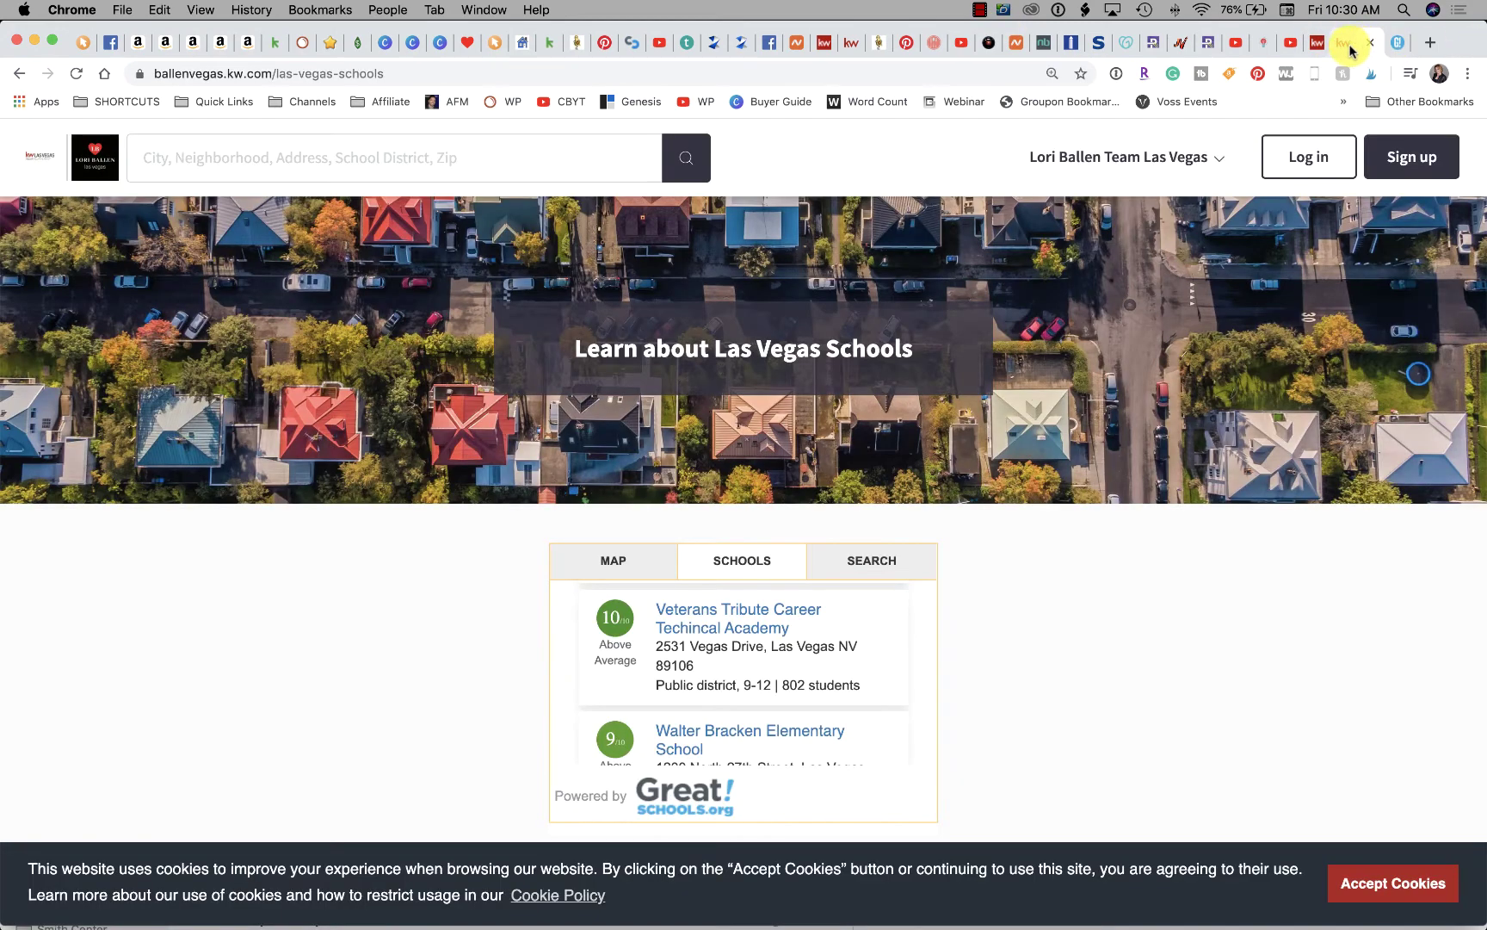
click(1314, 49)
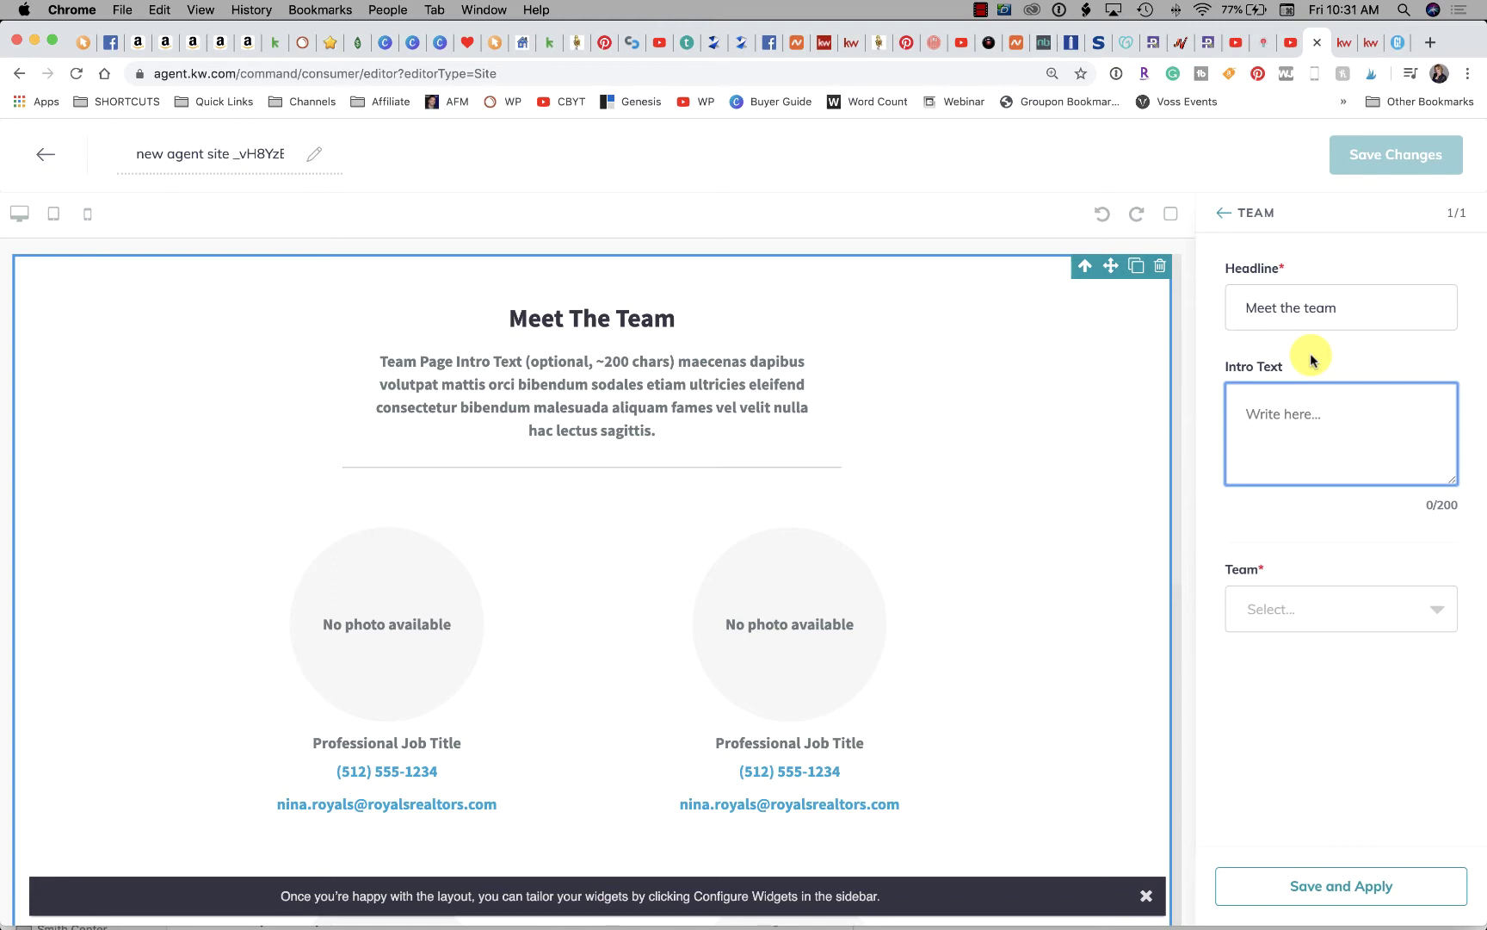
key(super+v)
triple_click(1364, 309)
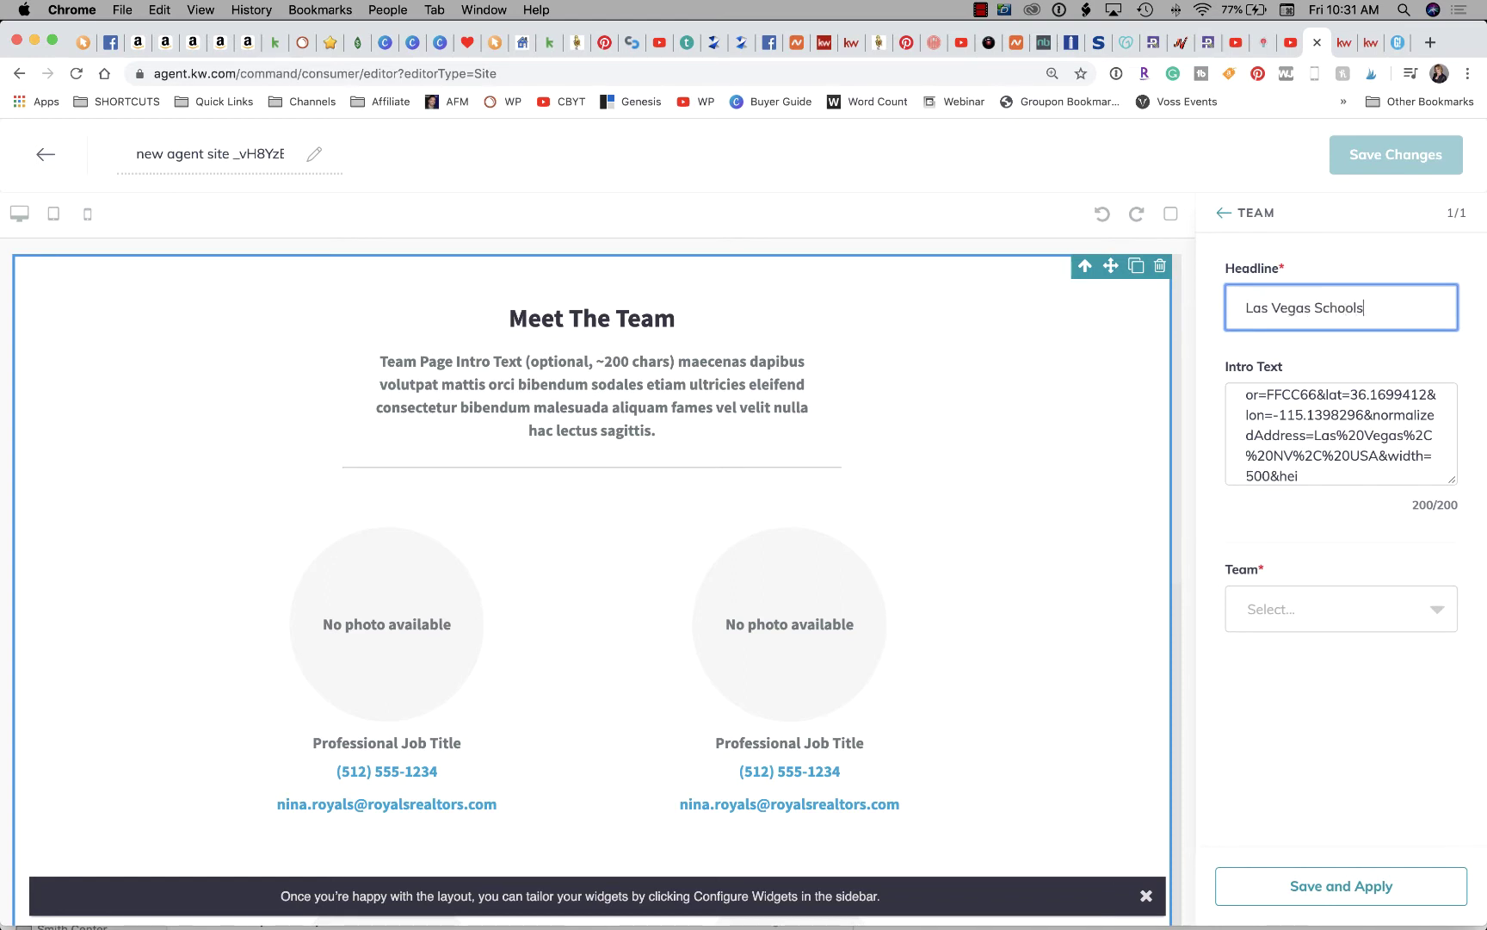
- Show the Lori Ballen Team in the section with four members checked
click(1281, 608)
click(1296, 660)
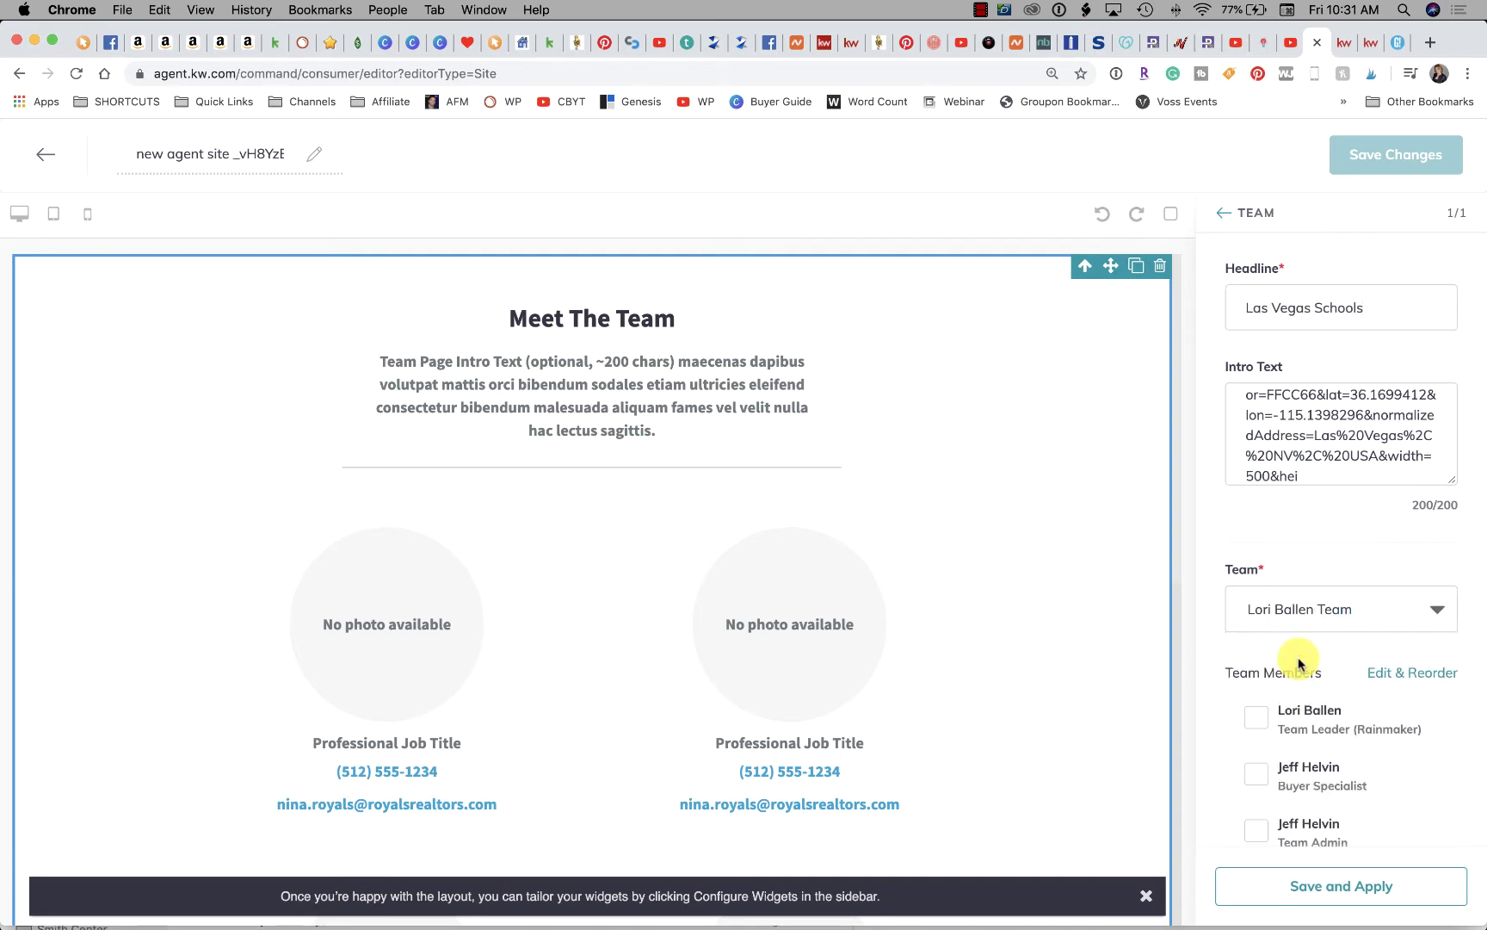
scroll(1300, 662, down, 2)
scroll(1299, 663, down, 2)
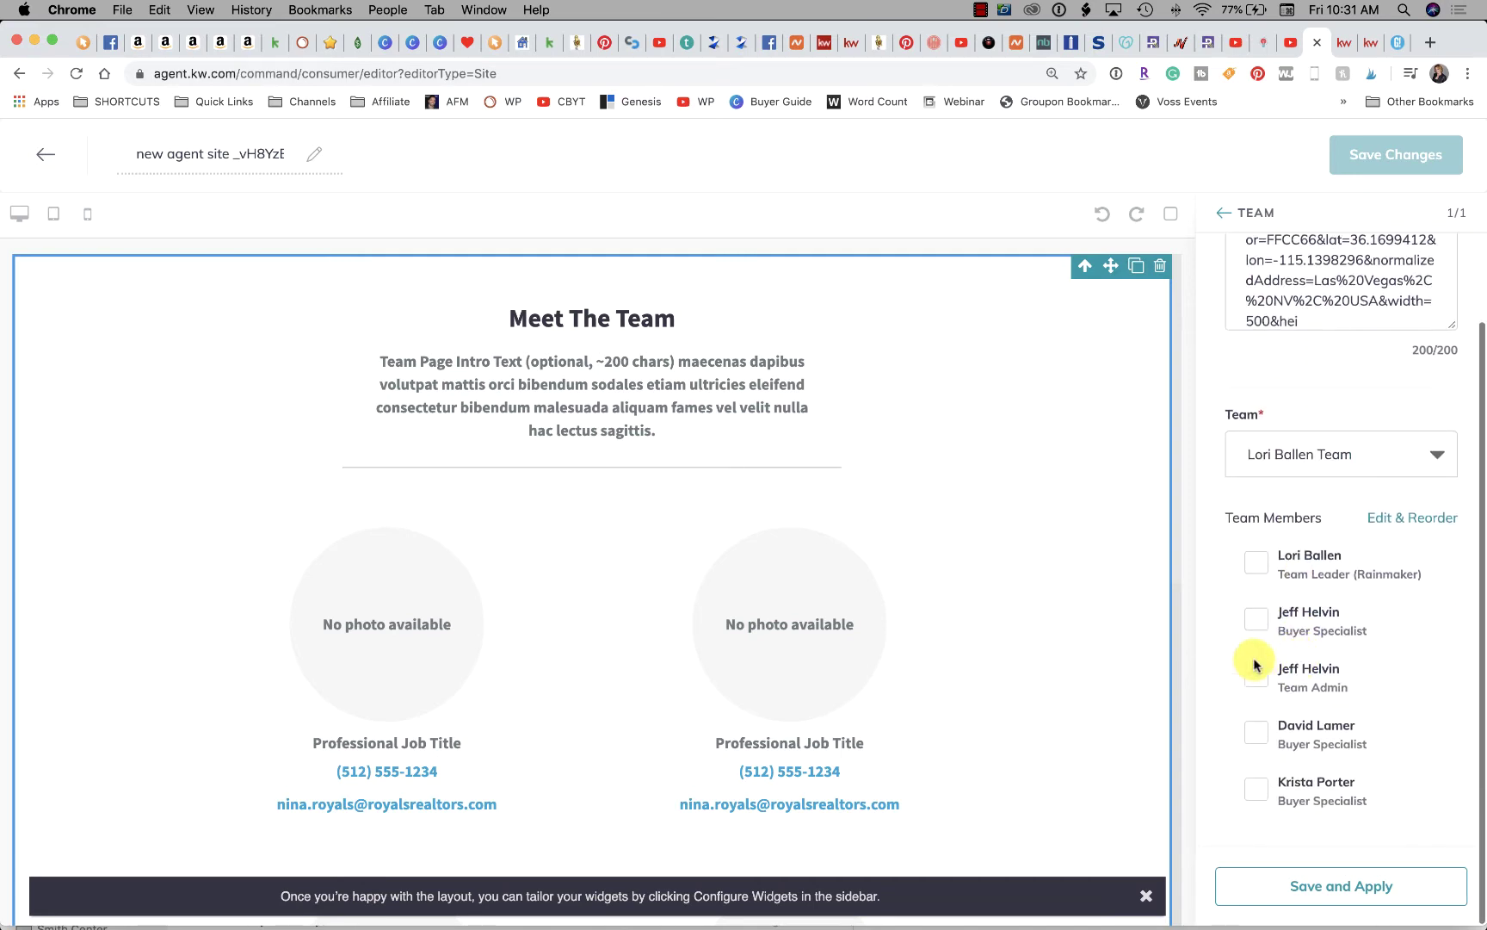
click(1256, 613)
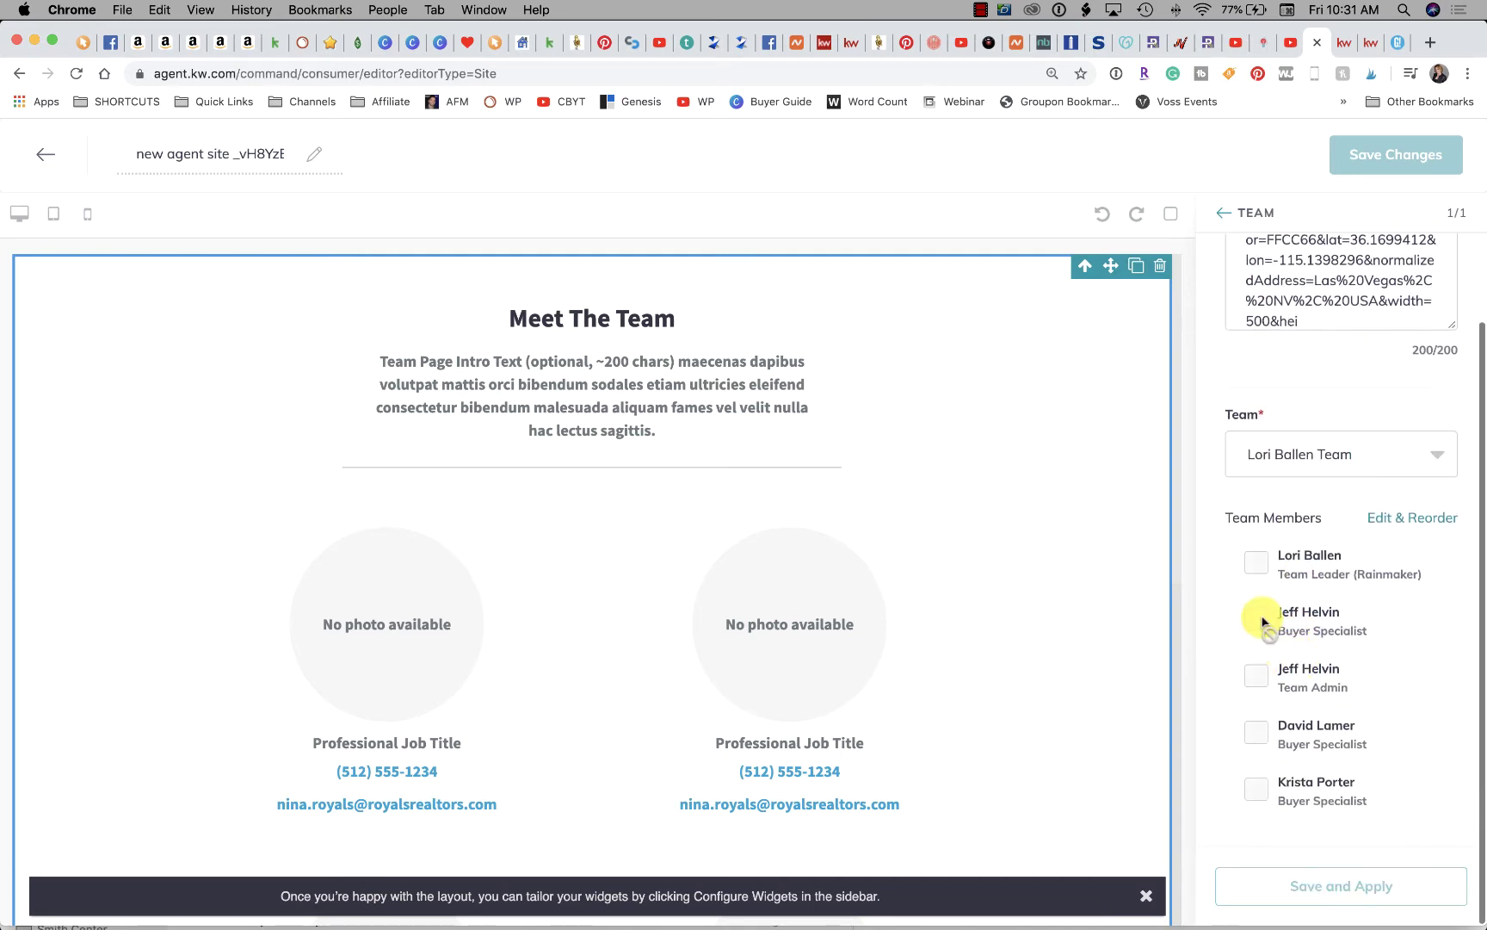
click(1252, 729)
click(1256, 790)
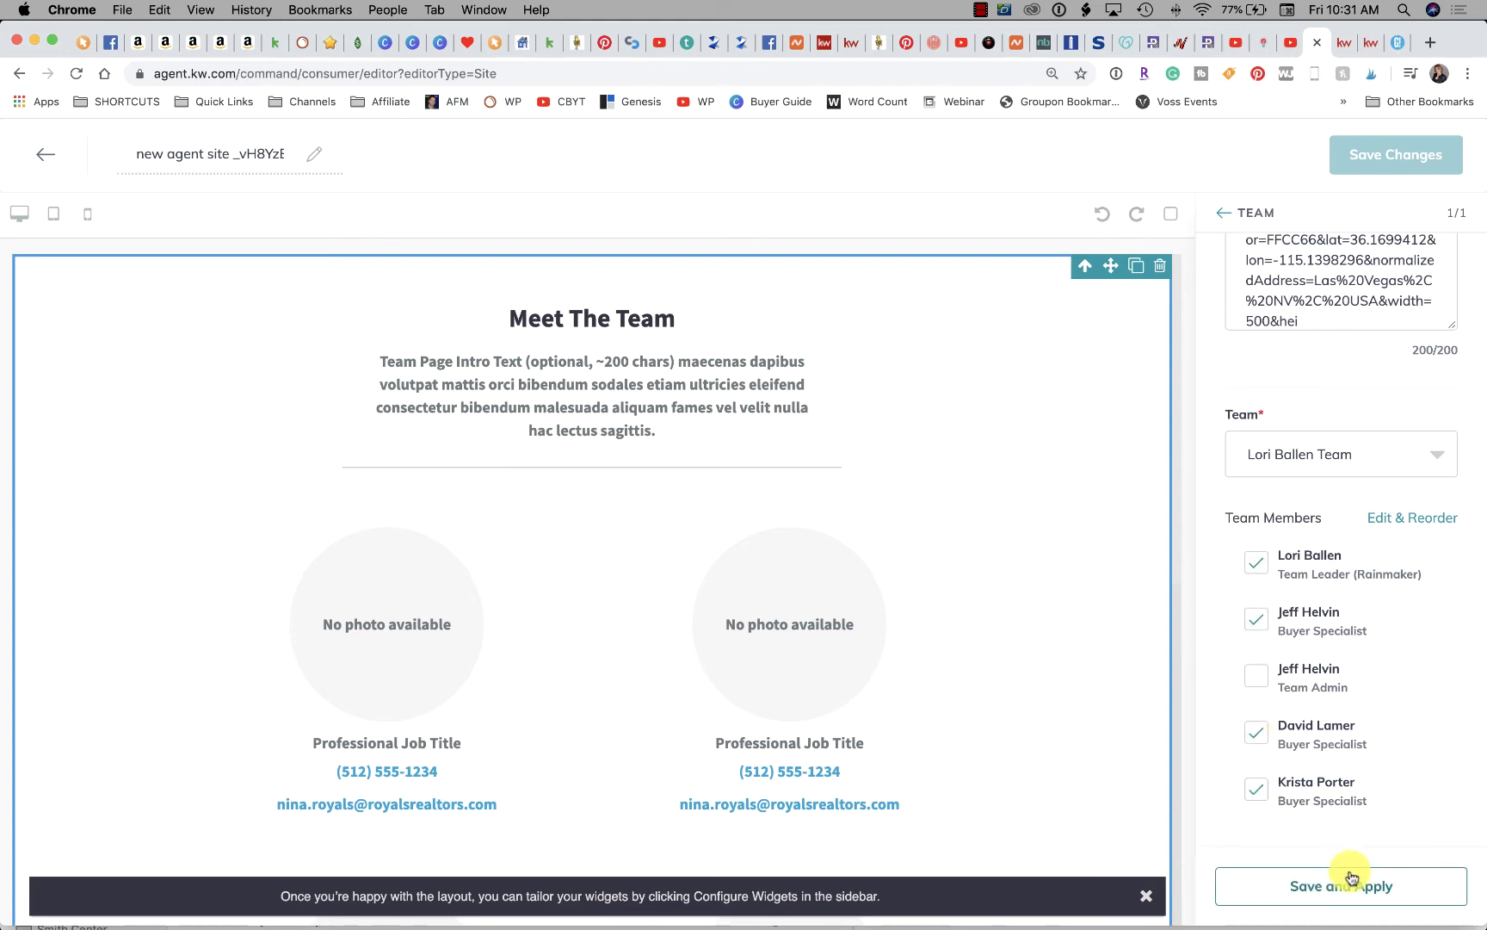
click(1350, 880)
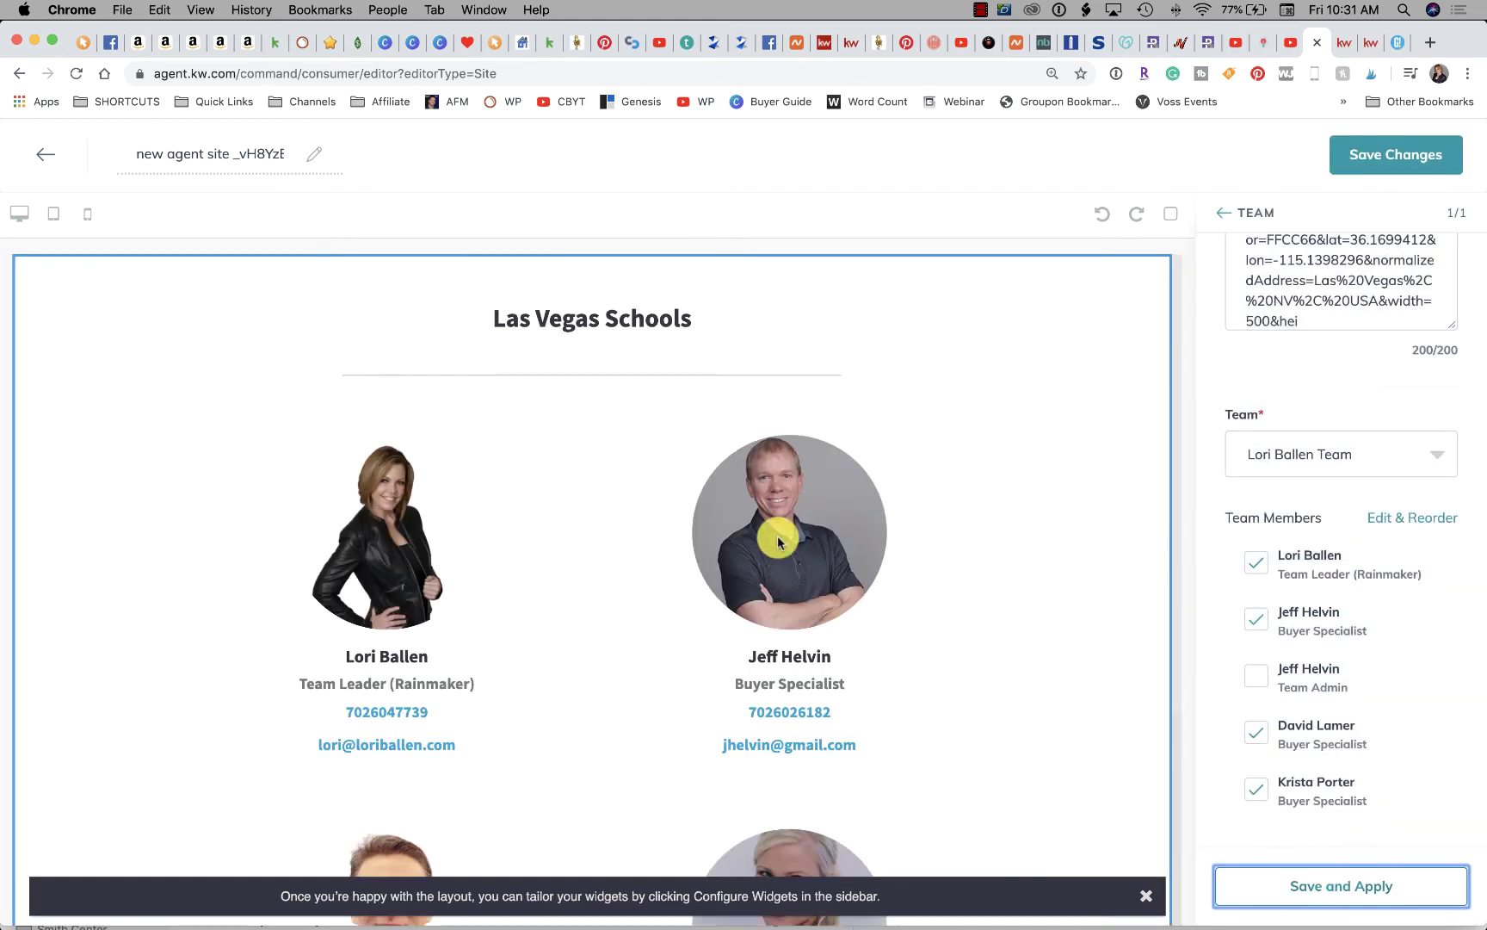
scroll(778, 542, down, 4)
scroll(778, 542, up, 4)
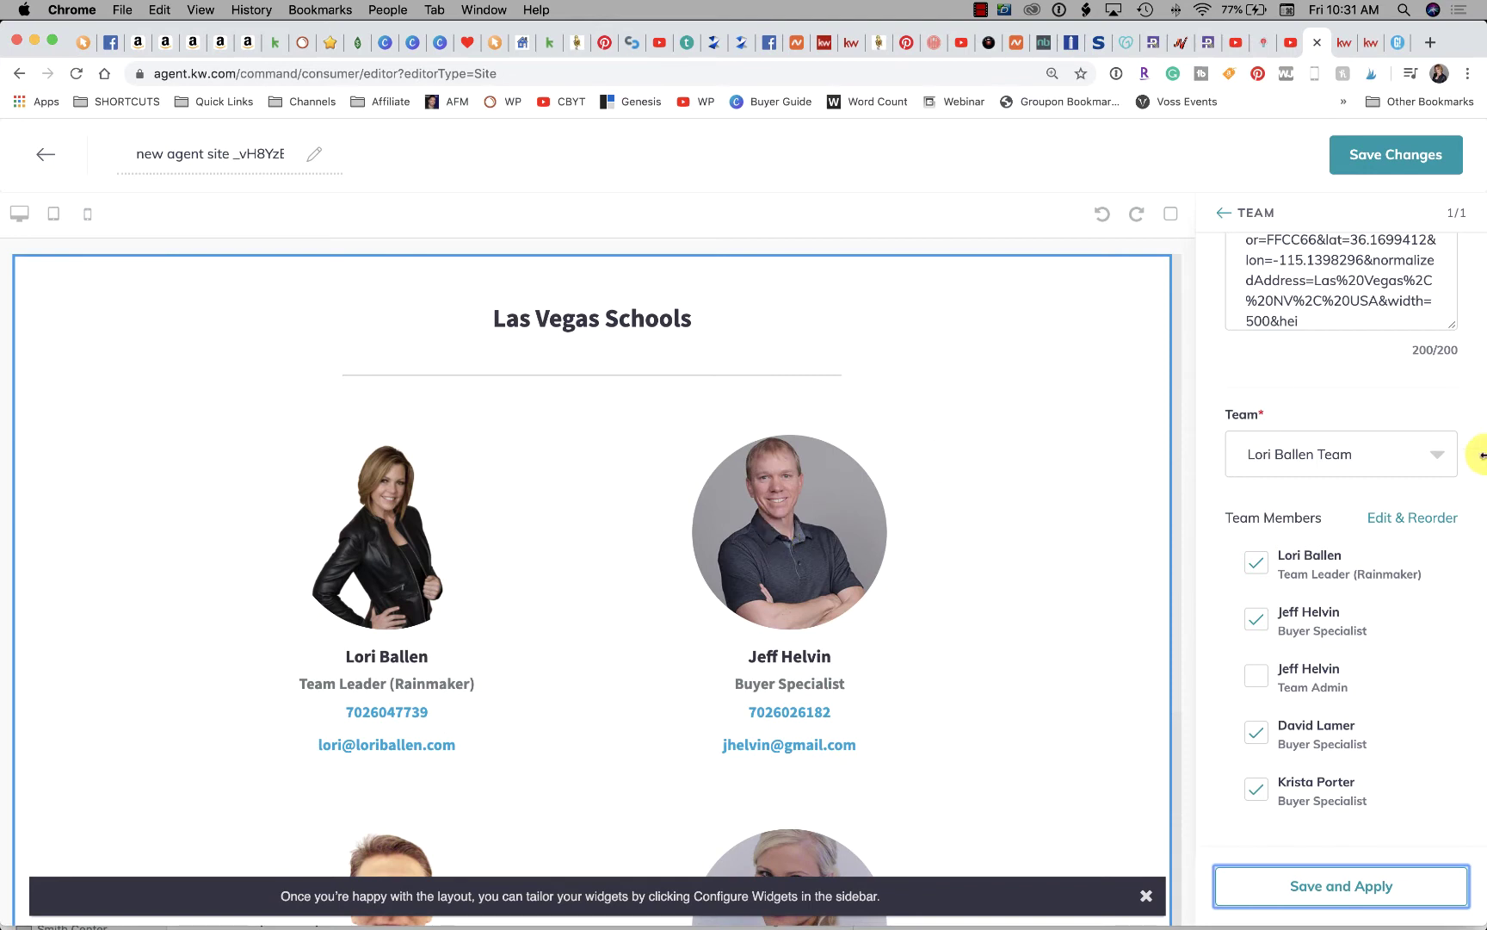
scroll(1344, 321, up, 3)
scroll(1344, 322, up, 3)
scroll(1344, 322, up, 4)
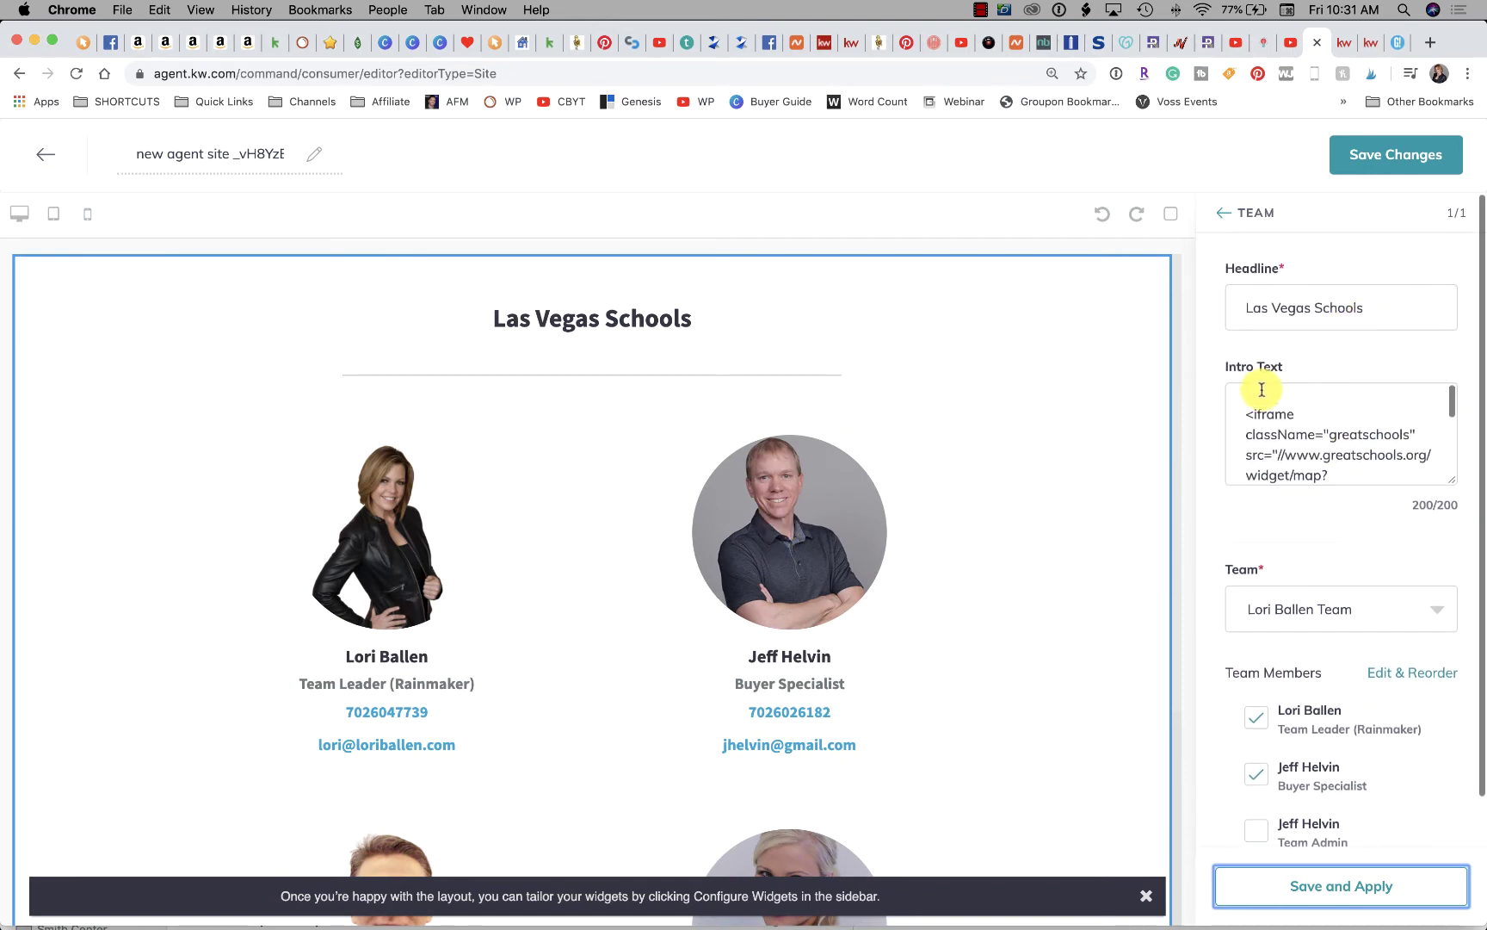
click(1244, 413)
scroll(1328, 417, down, 3)
scroll(1328, 417, down, 3)
scroll(1328, 418, down, 2)
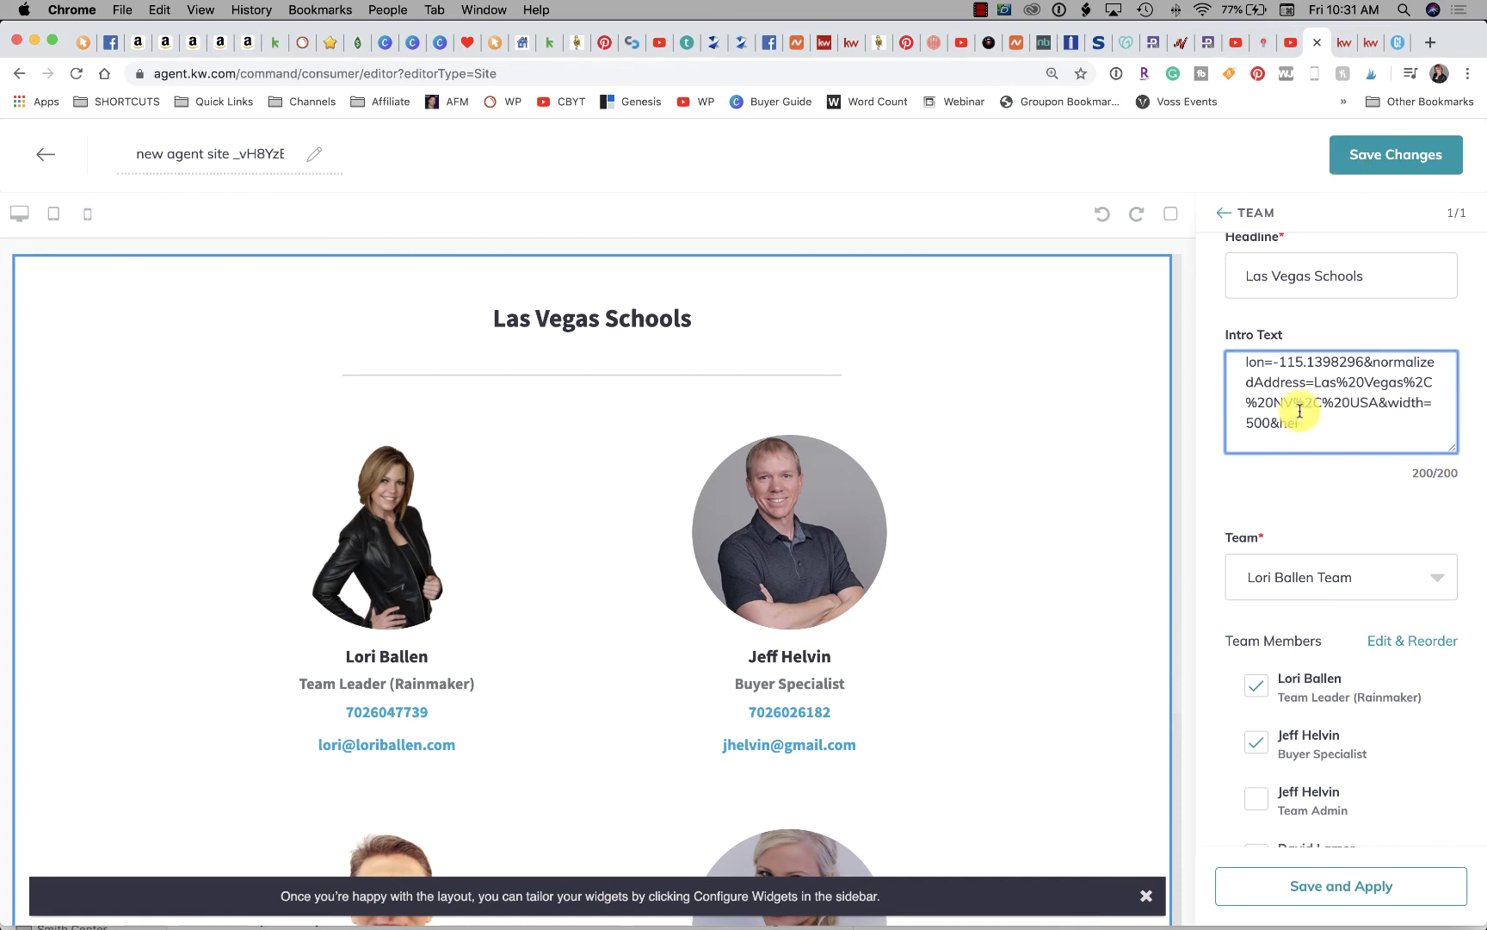
click(1222, 212)
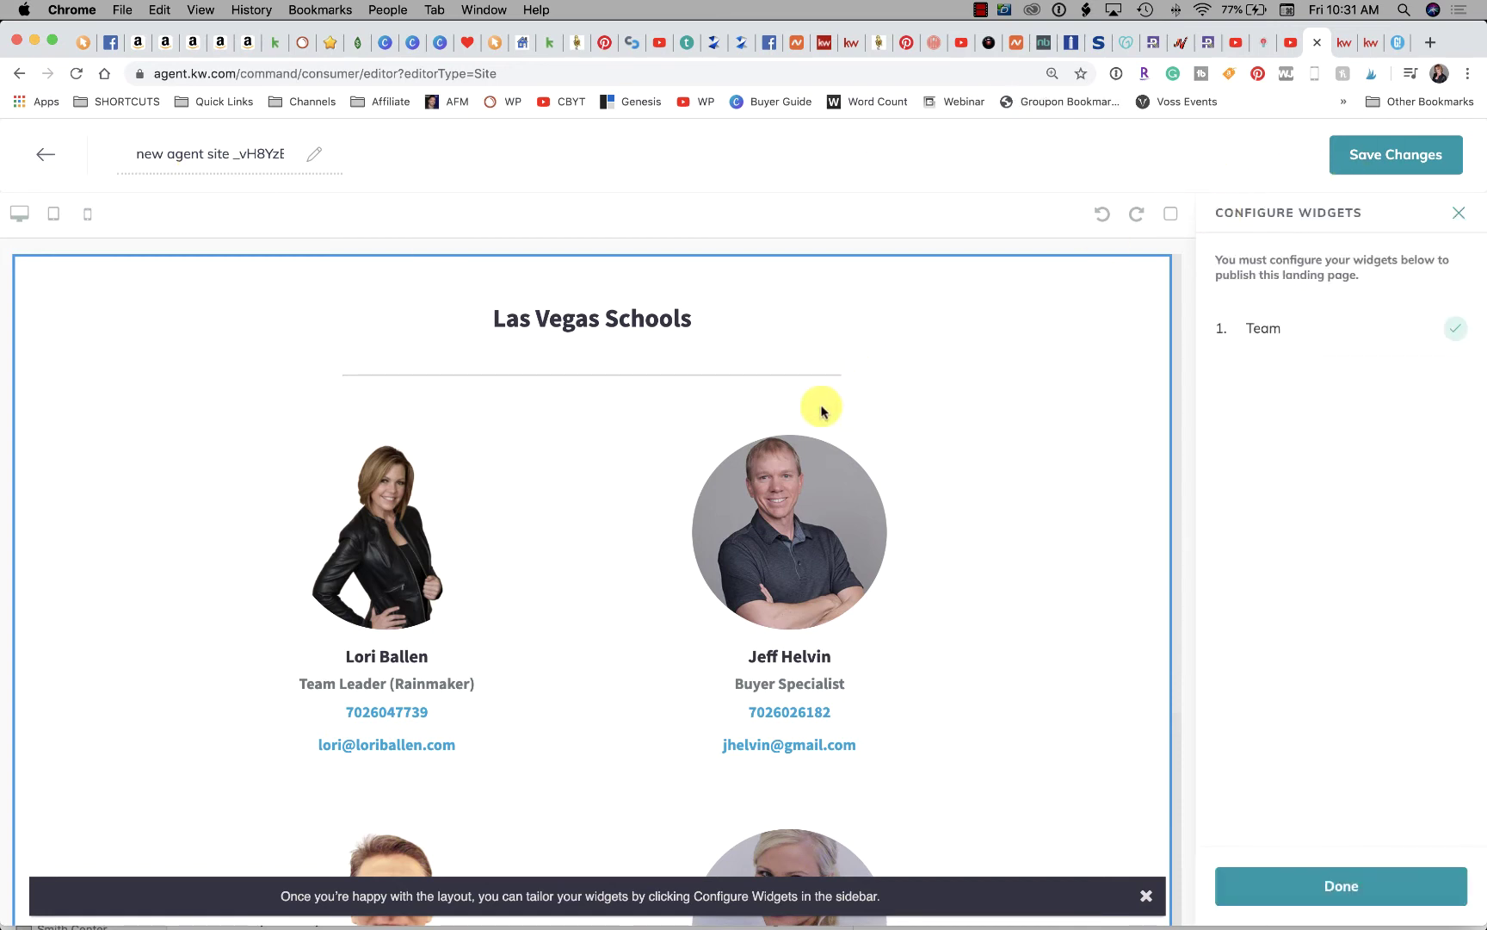
scroll(821, 406, down, 3)
scroll(821, 411, down, 2)
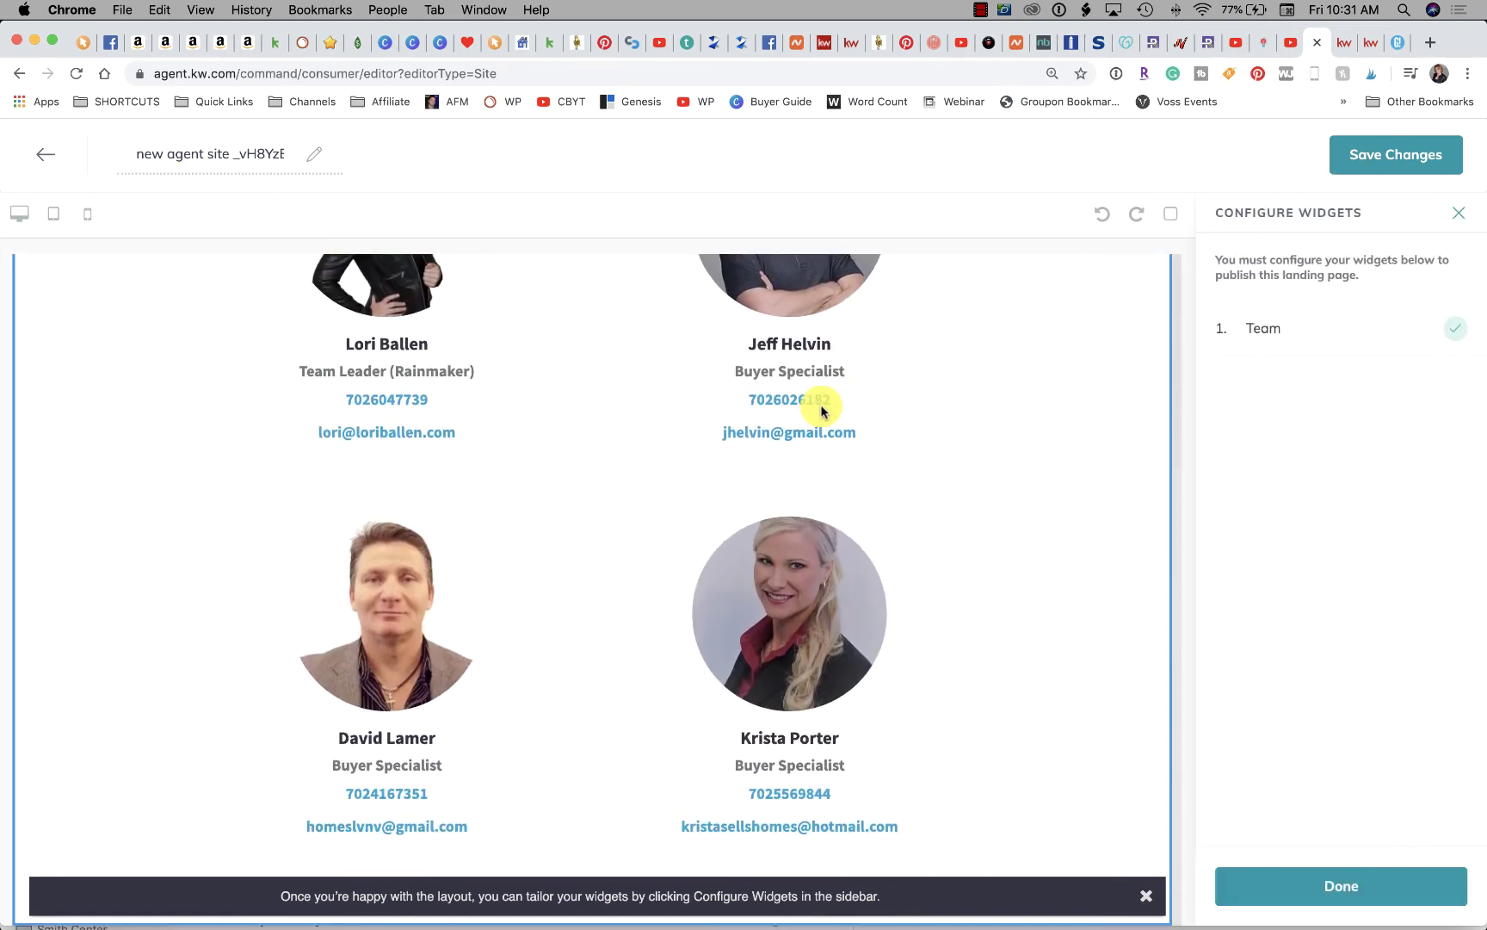
click(1145, 895)
scroll(1072, 751, up, 4)
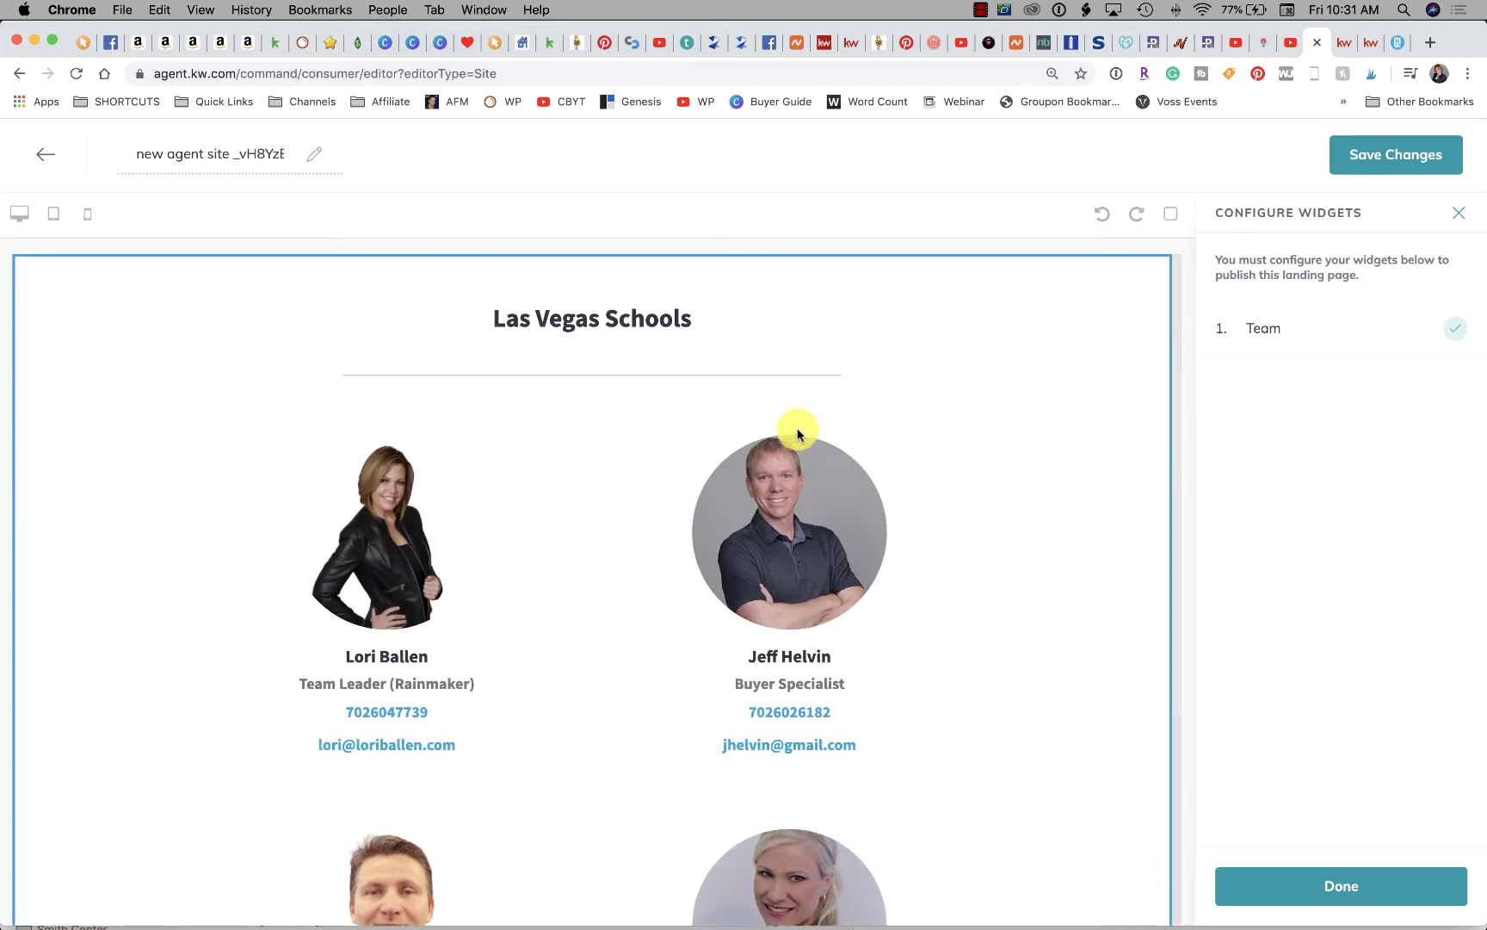
click(1371, 885)
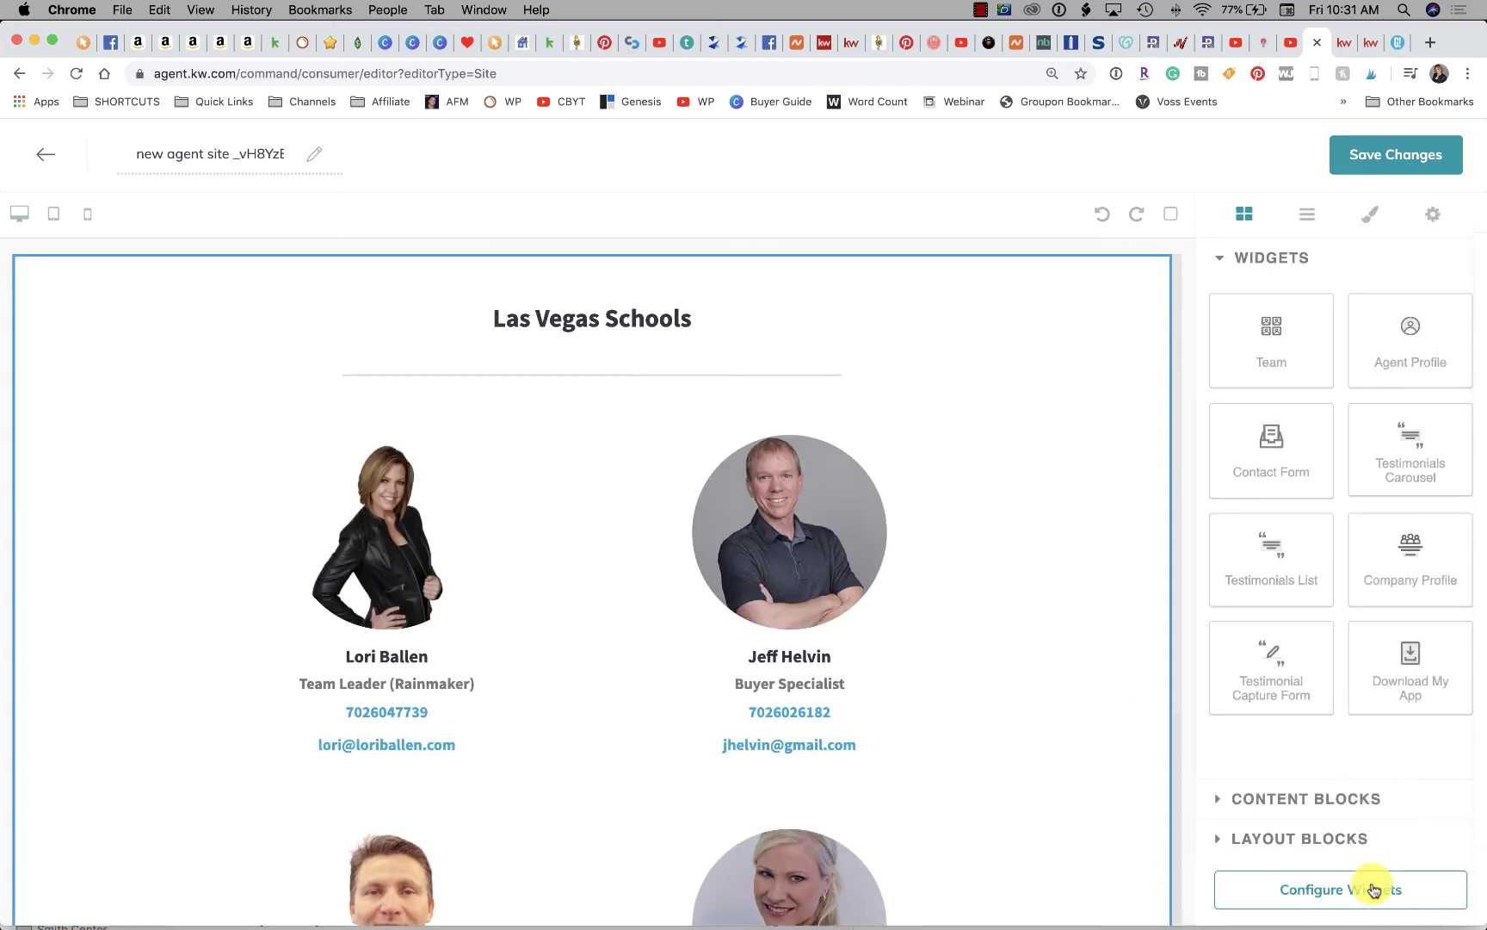
scroll(1032, 611, down, 4)
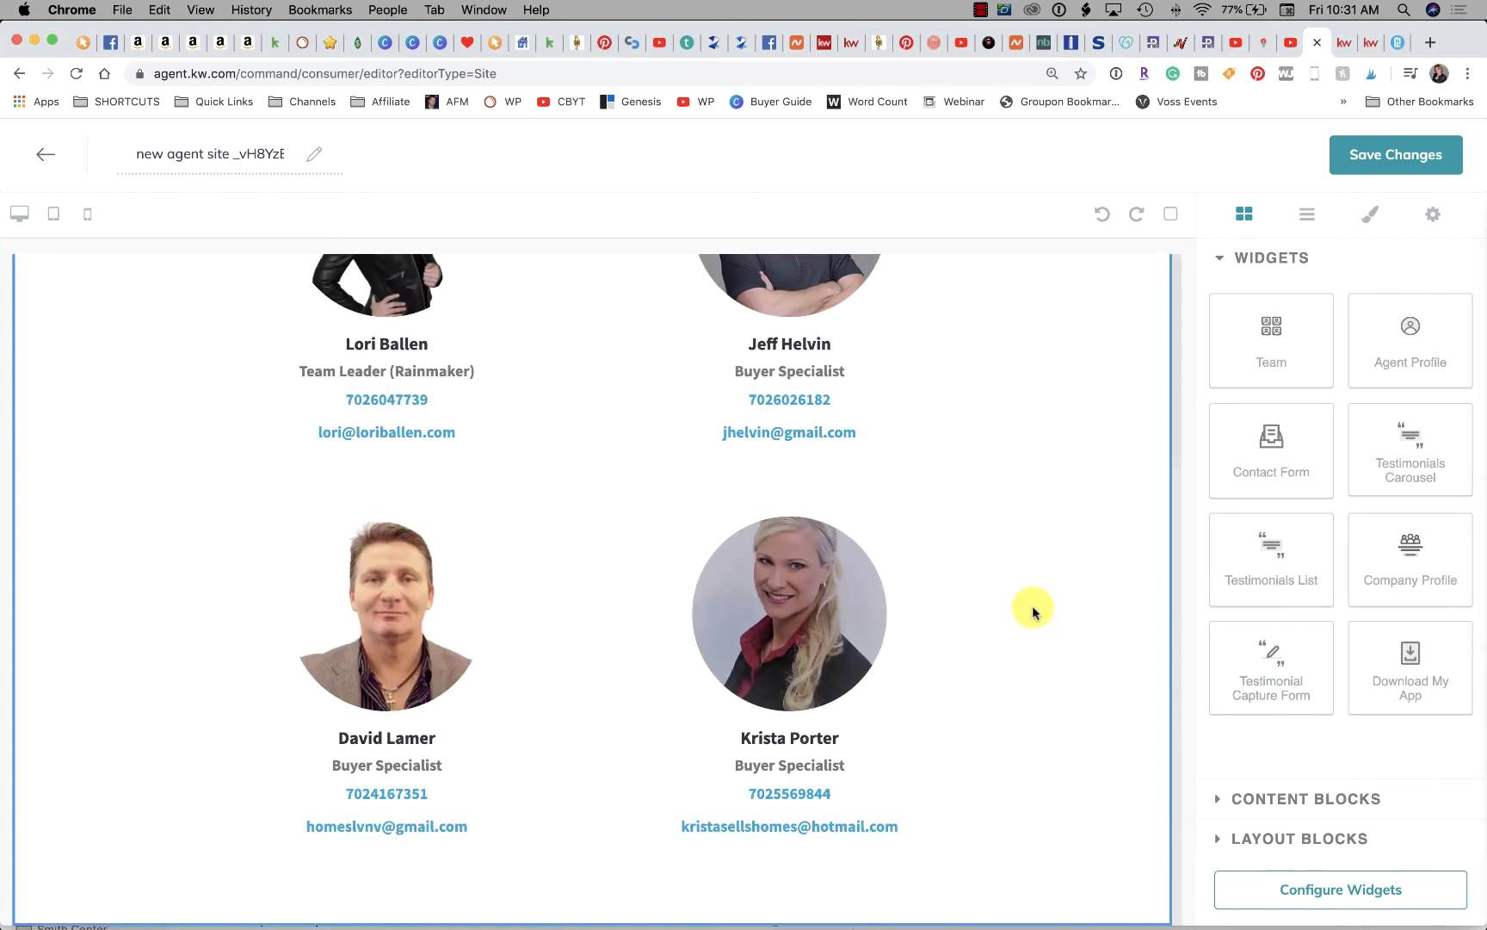
scroll(1033, 611, up, 4)
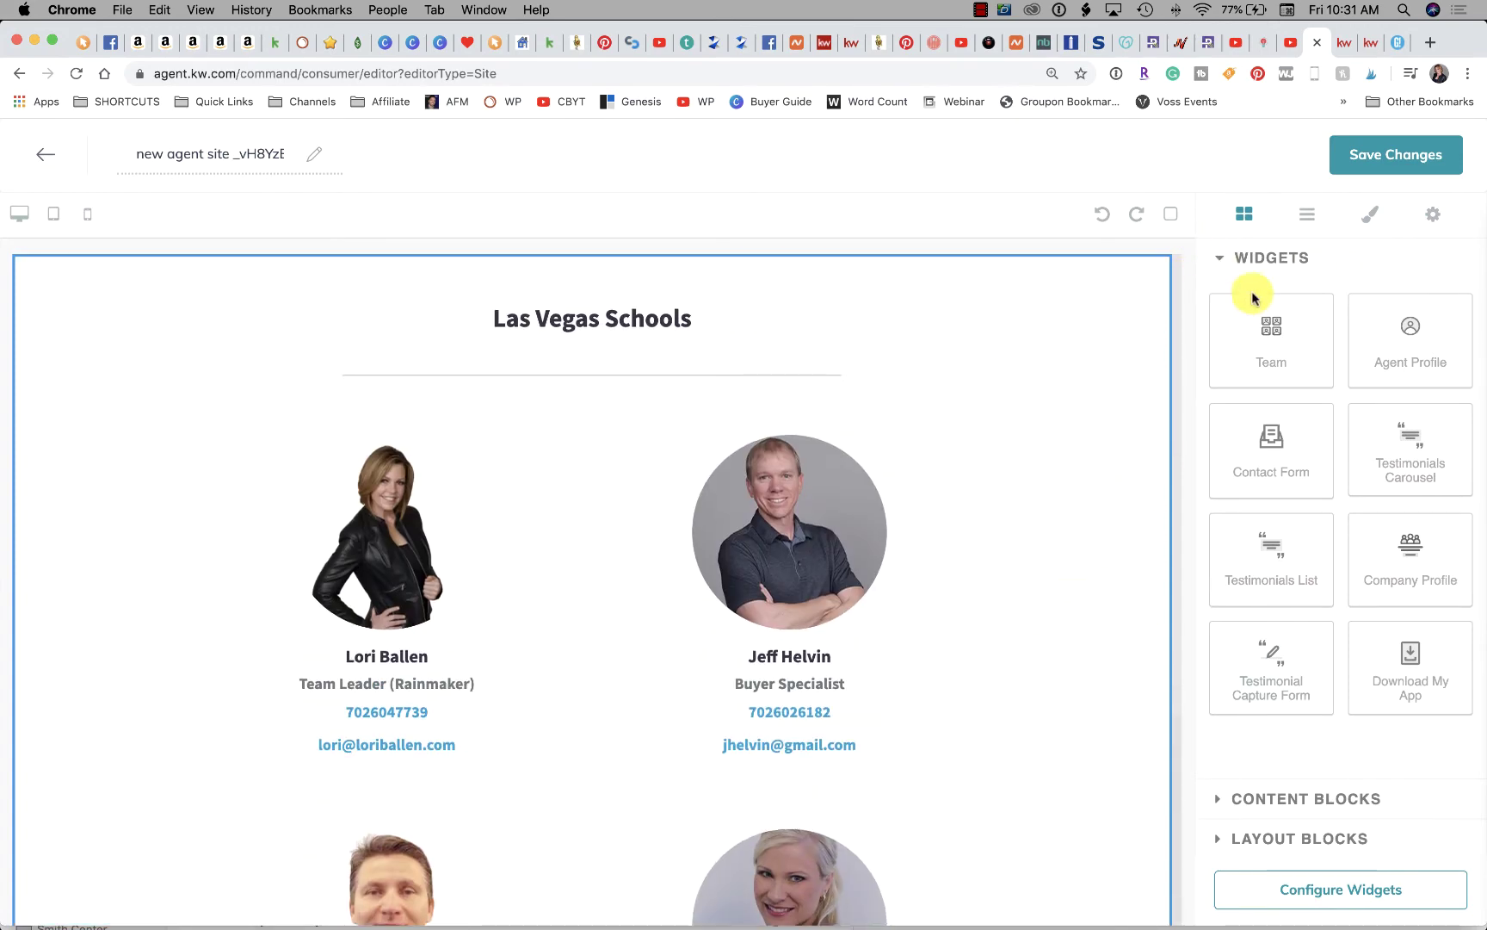
scroll(931, 616, down, 4)
scroll(933, 615, up, 4)
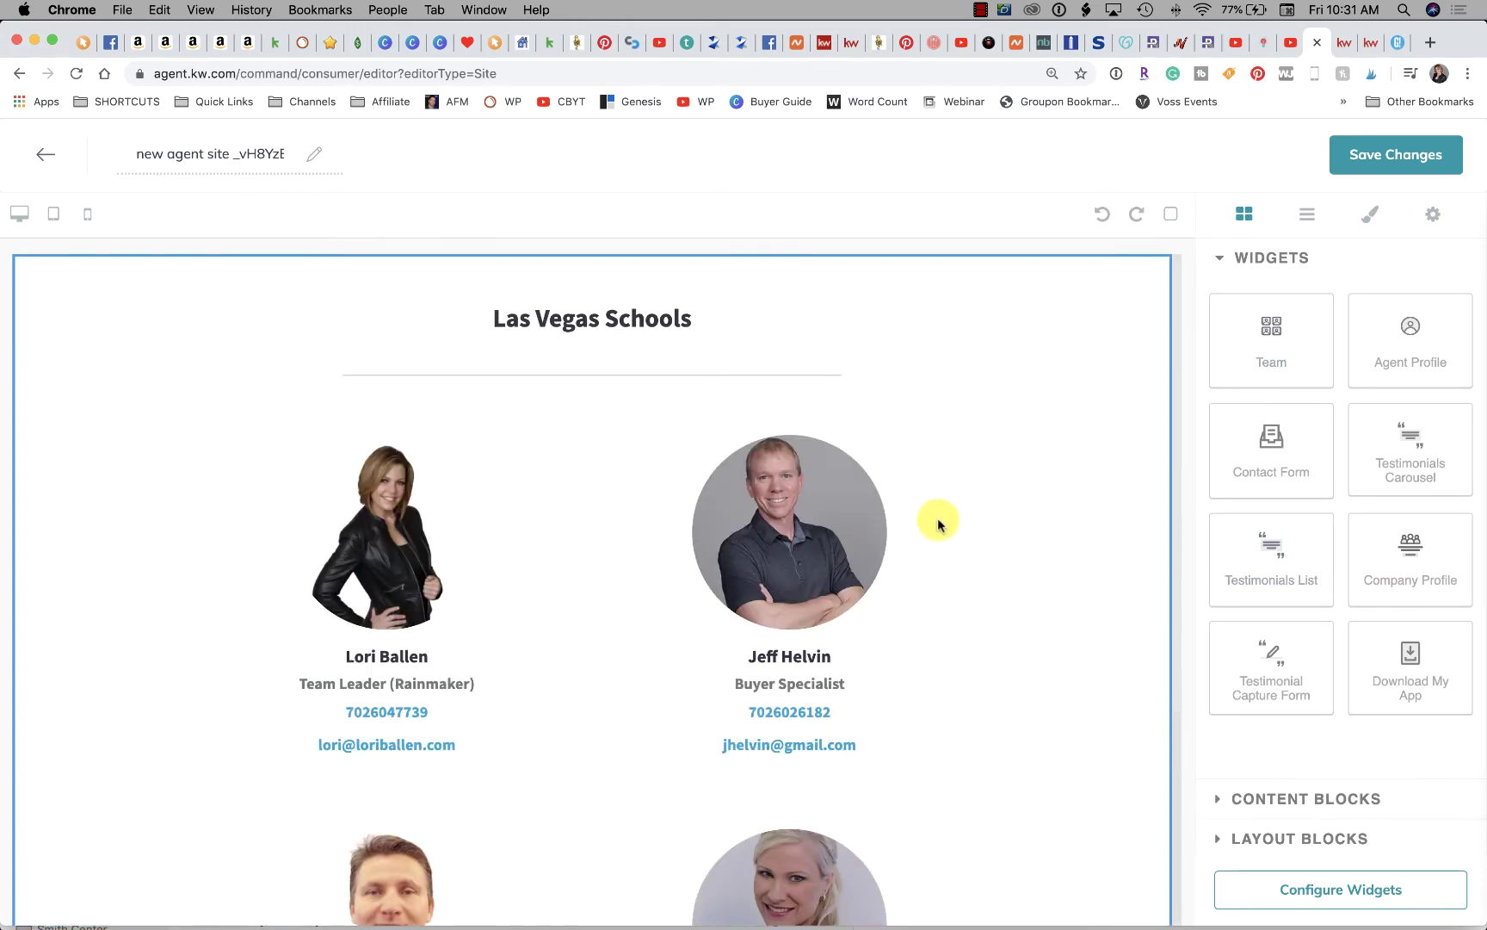
scroll(938, 523, down, 4)
scroll(938, 522, up, 4)
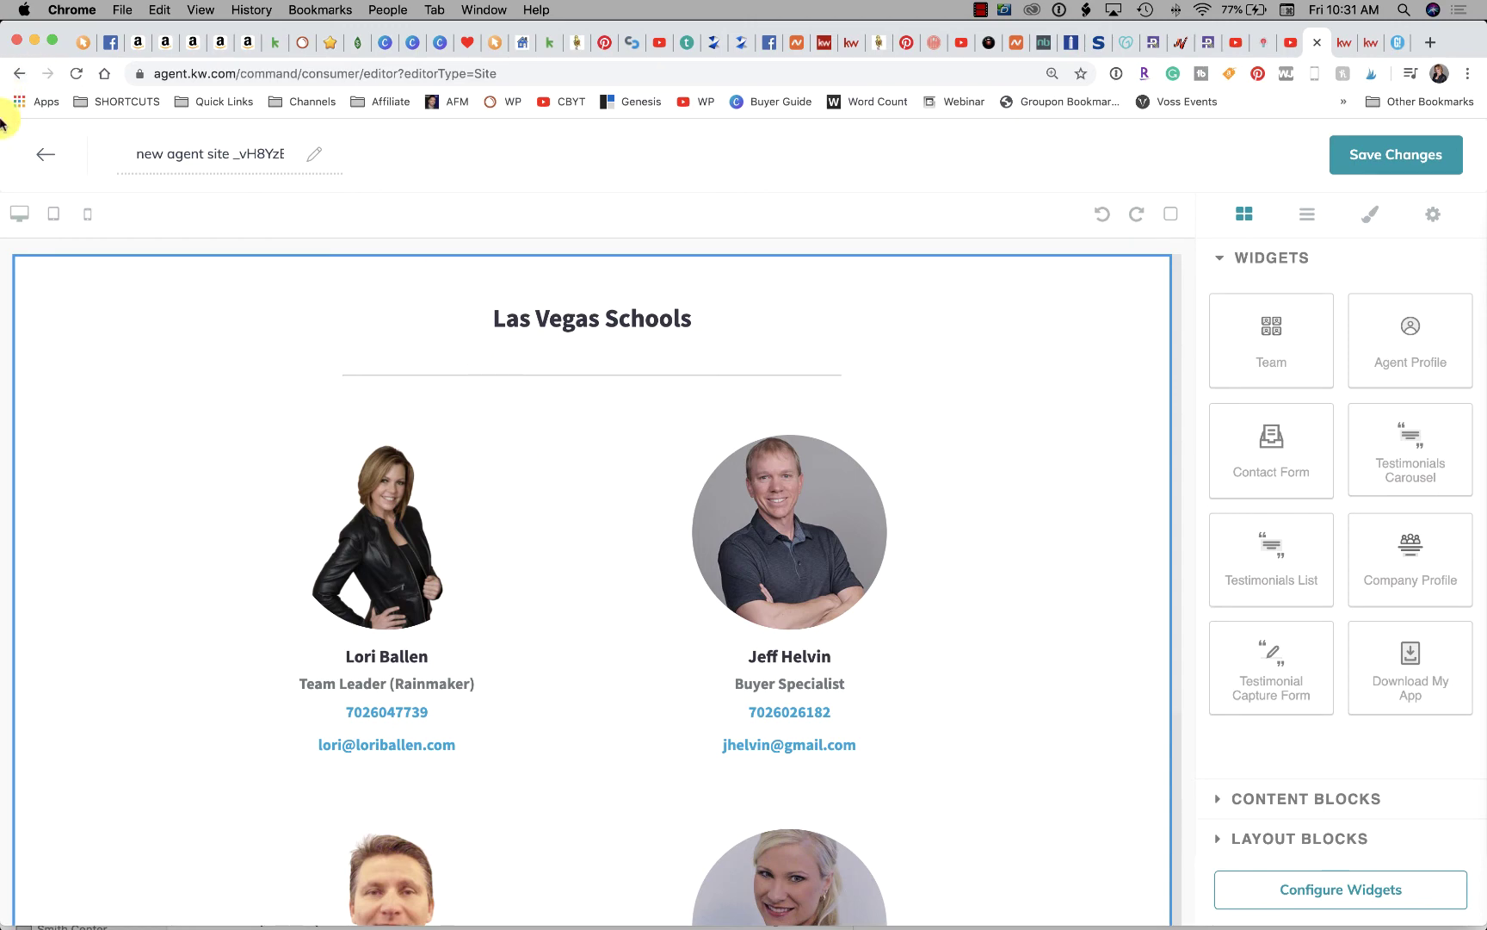
- Leave the editor saving changes, then create another On My Agent Site page
click(50, 159)
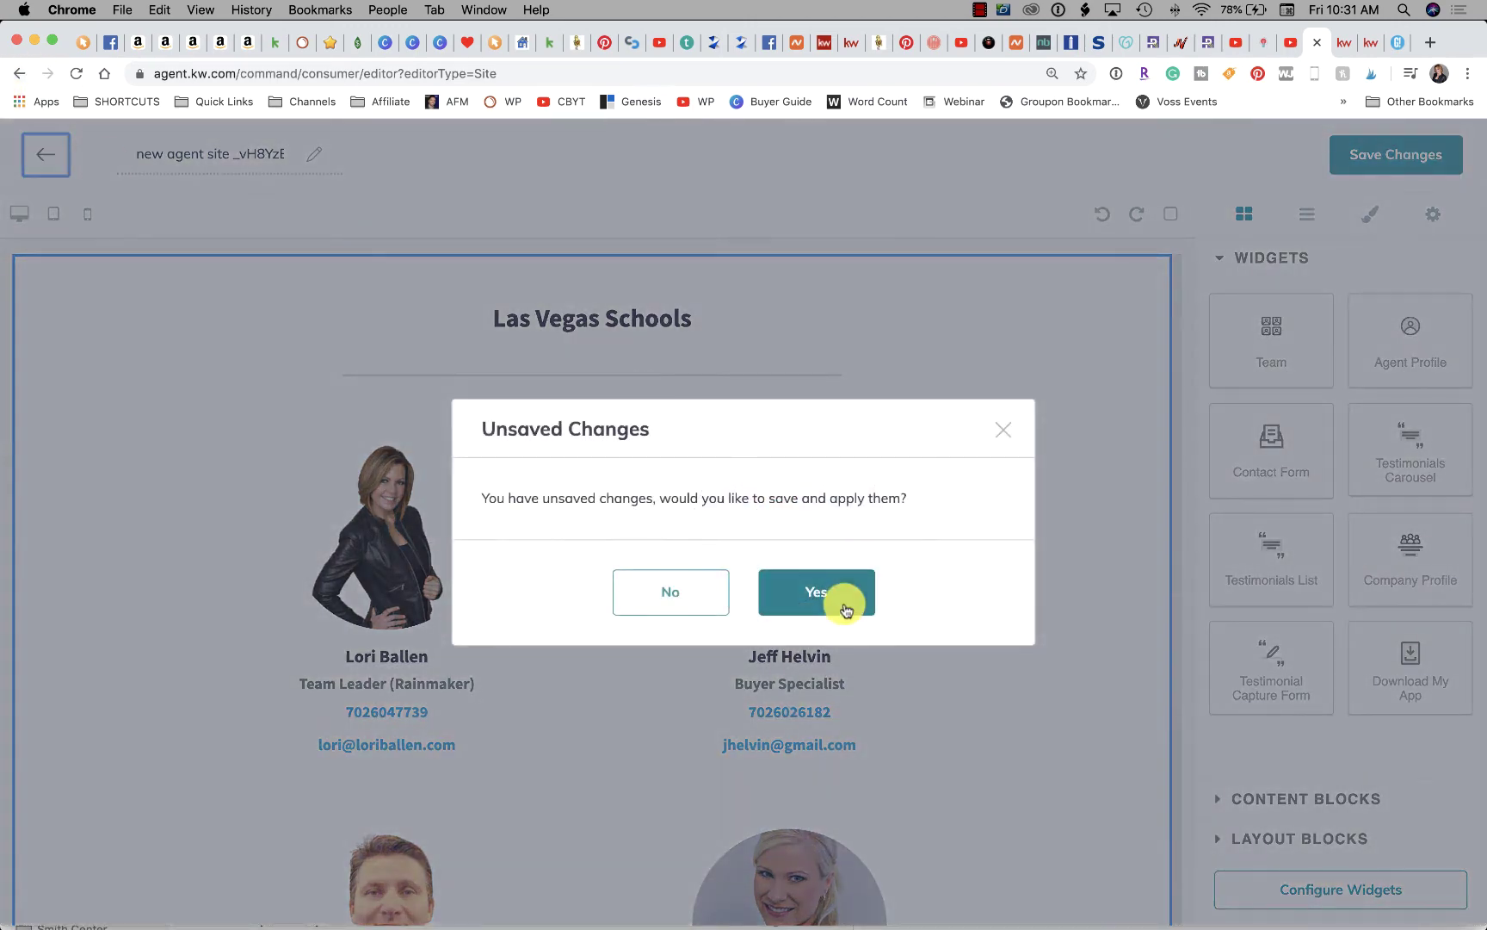
click(843, 605)
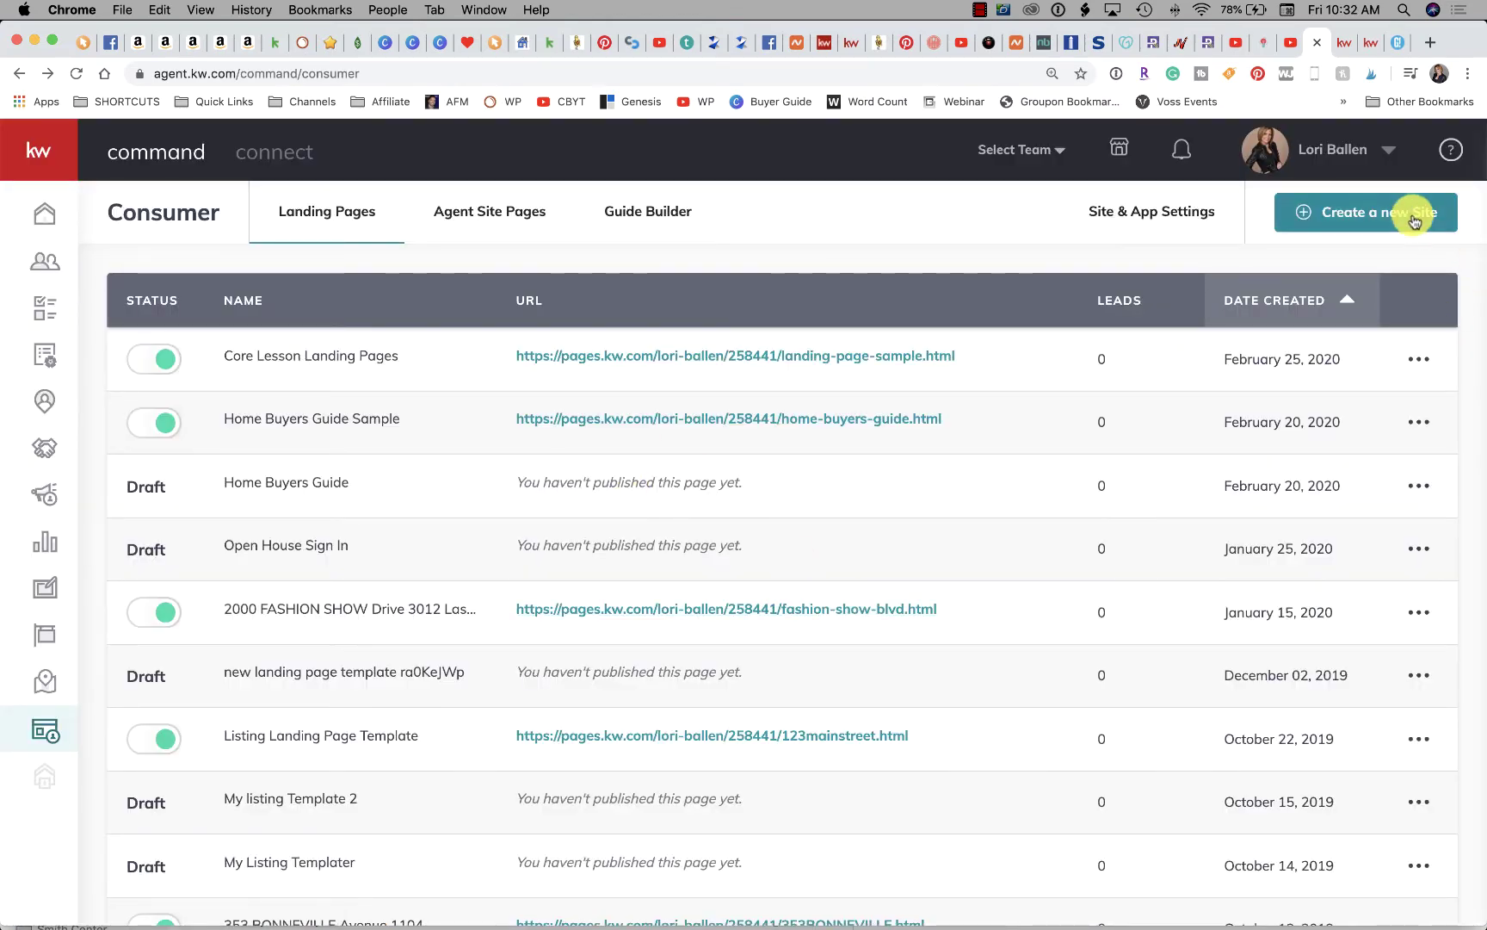
click(1377, 212)
click(763, 435)
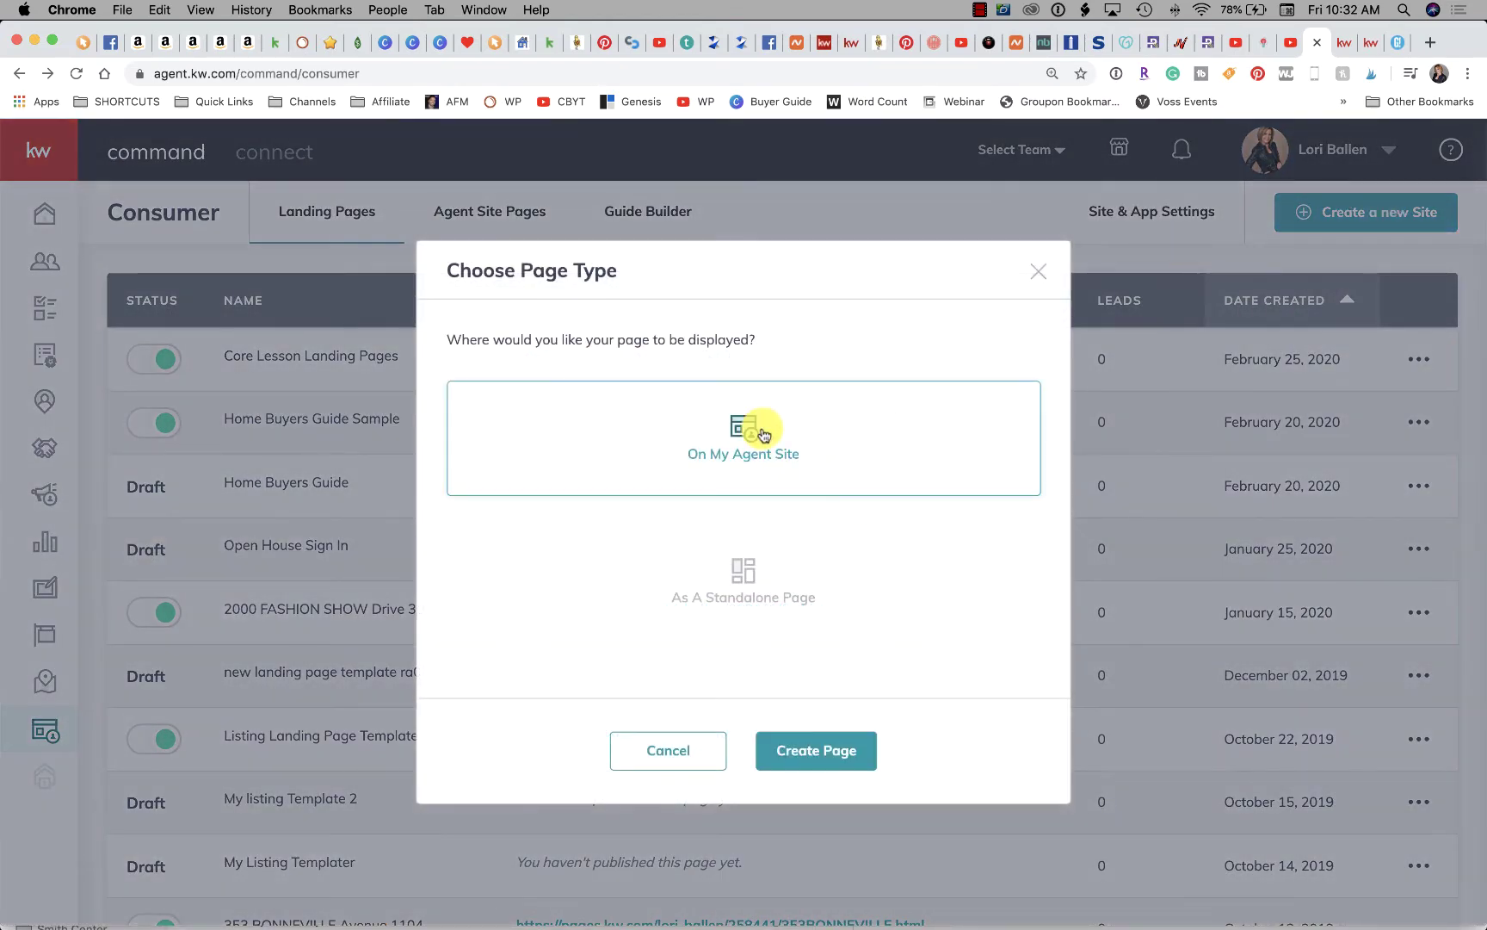
click(810, 751)
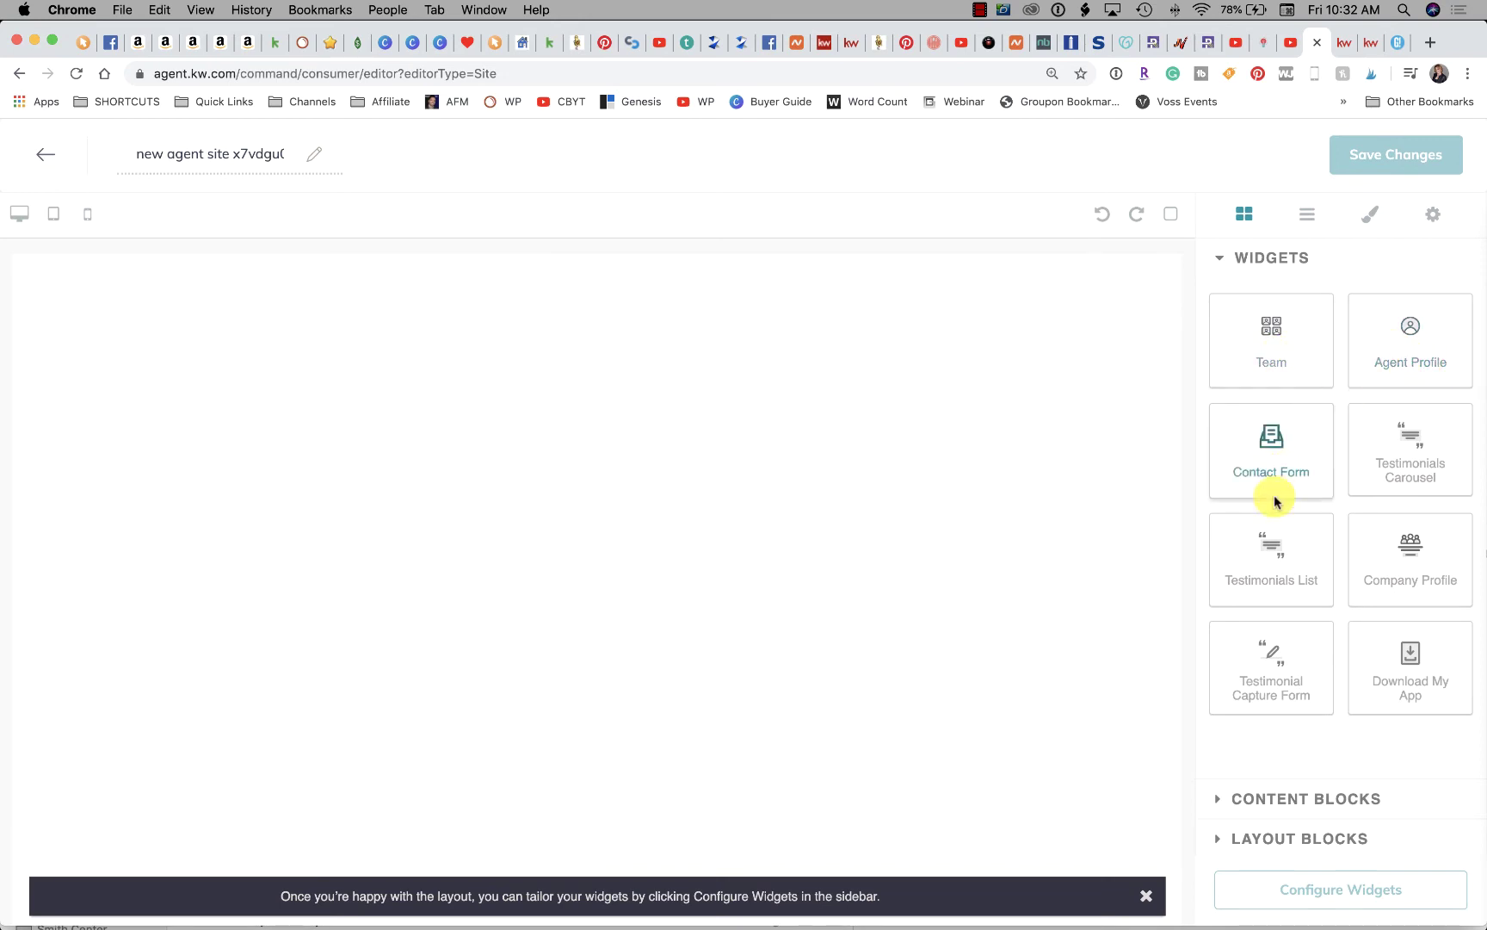
- Drag the Company Profile widget onto the page and bring up its settings form
drag(1412, 553, 609, 377)
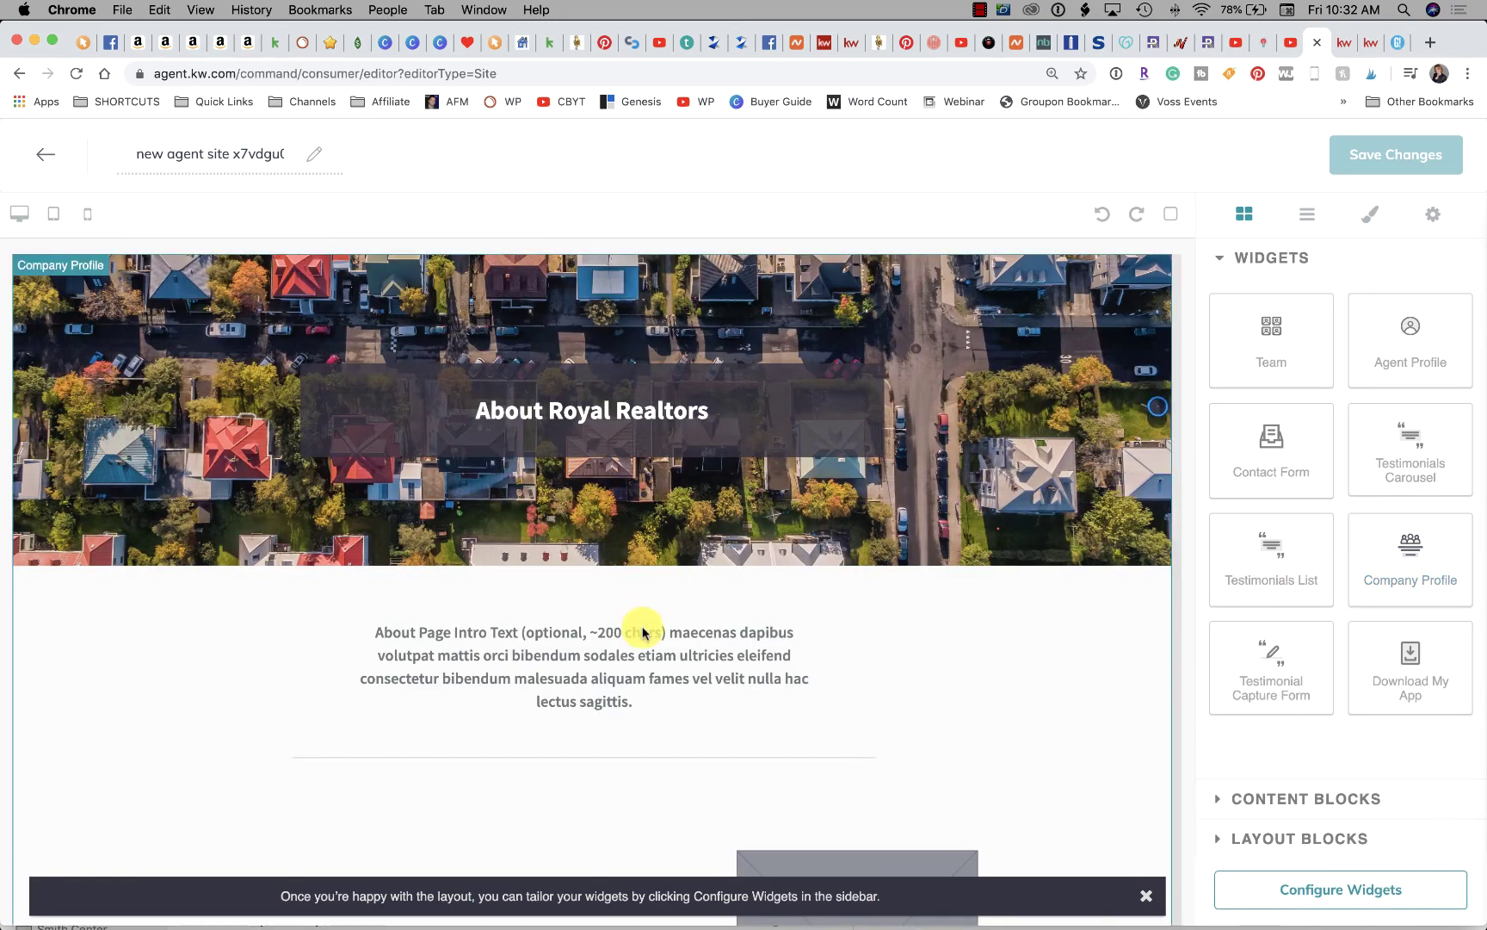
scroll(643, 631, down, 10)
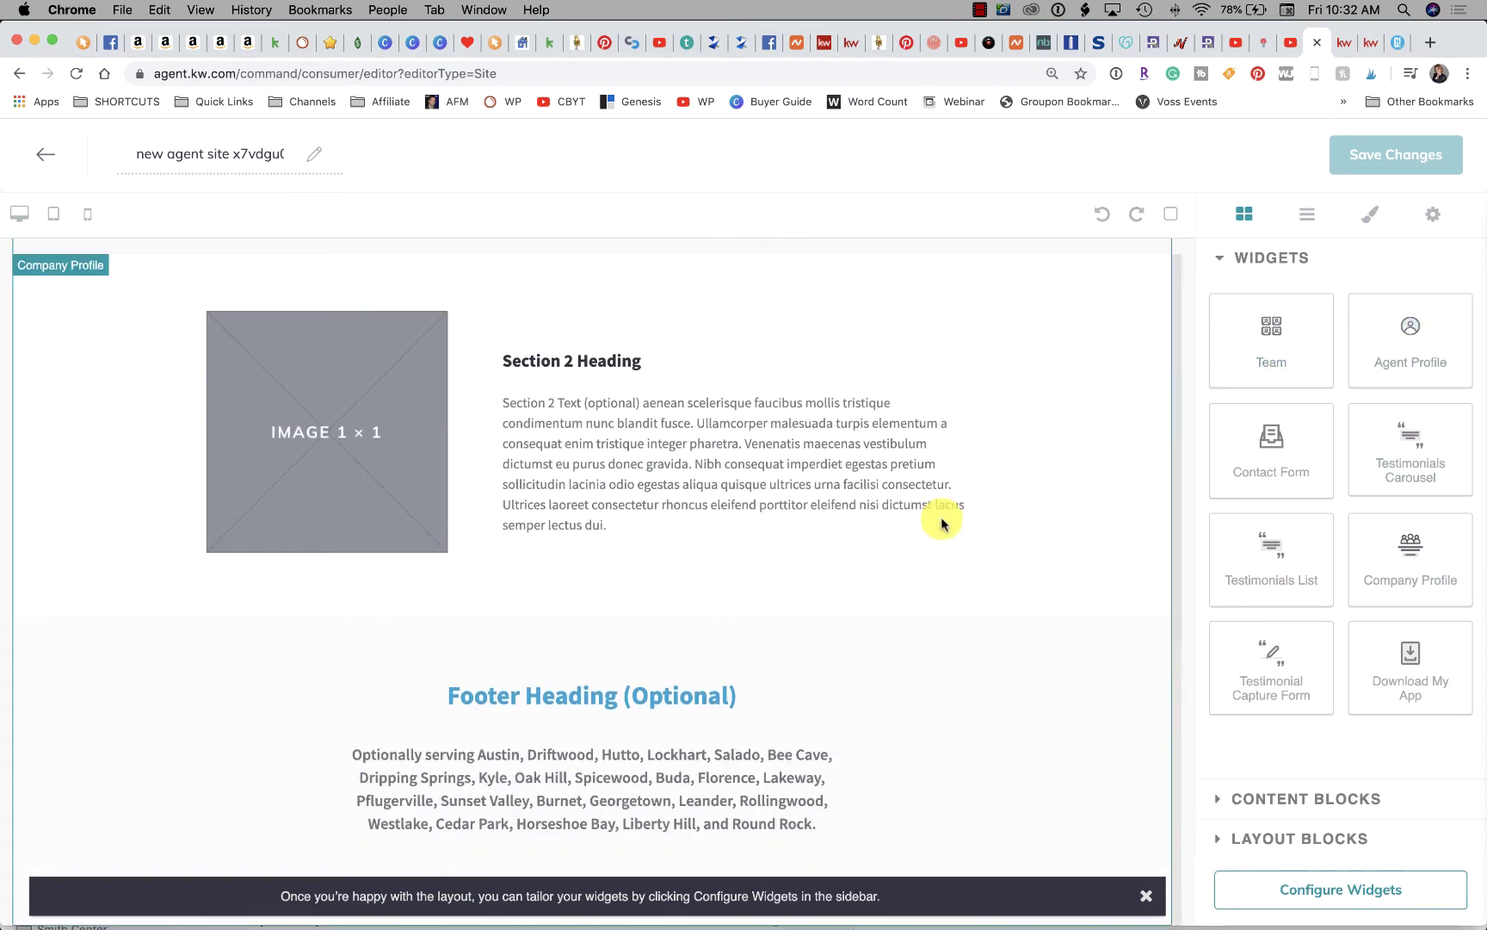
scroll(942, 522, up, 10)
scroll(941, 523, down, 5)
scroll(942, 523, down, 5)
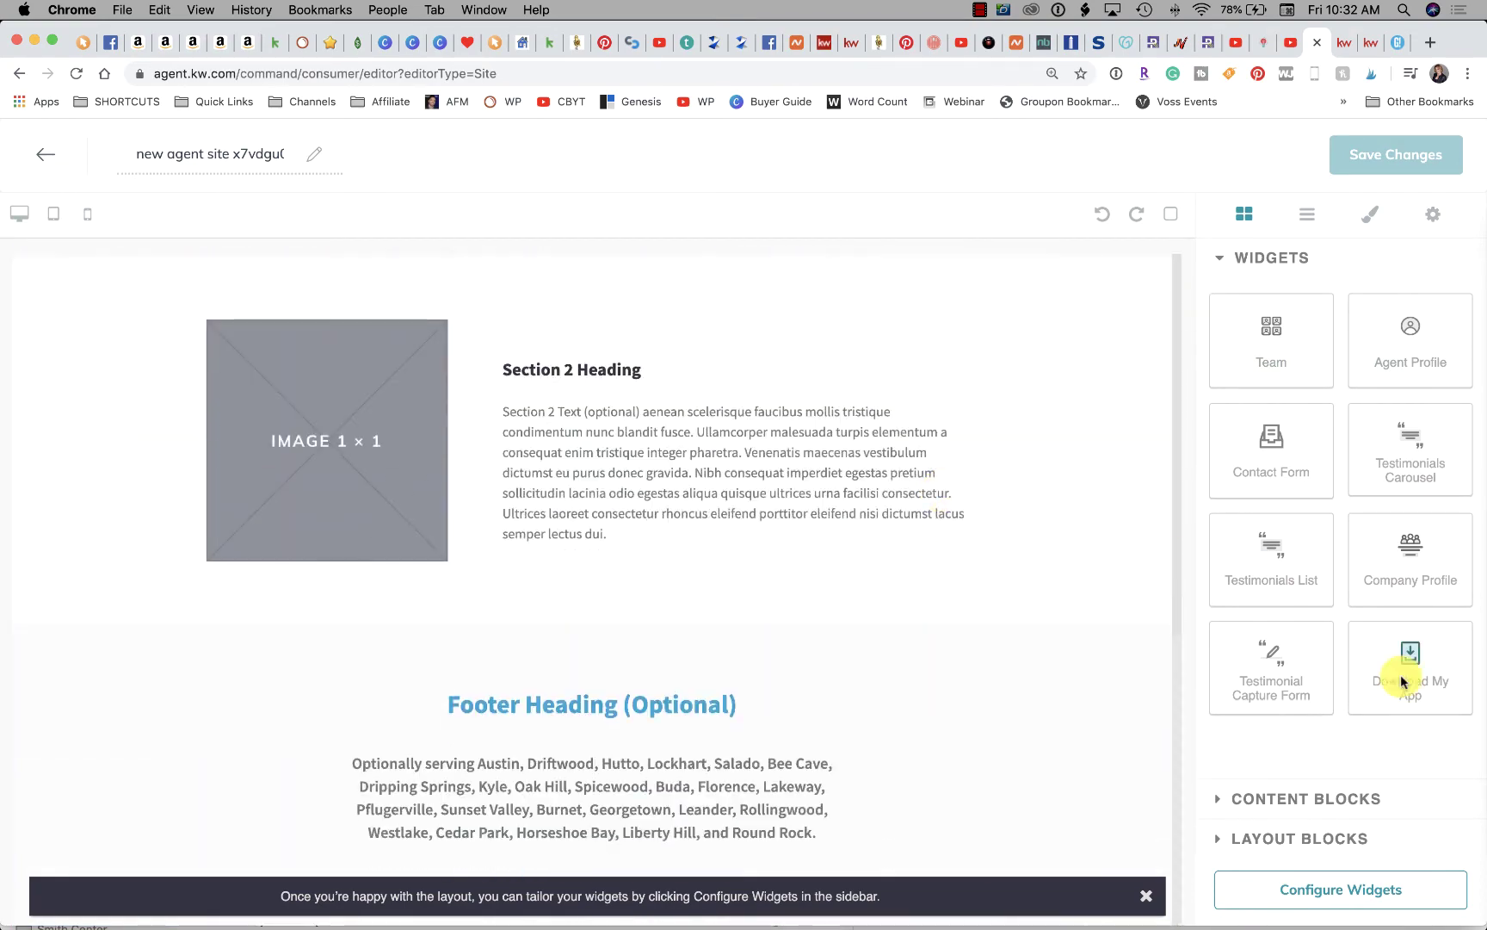
click(1351, 889)
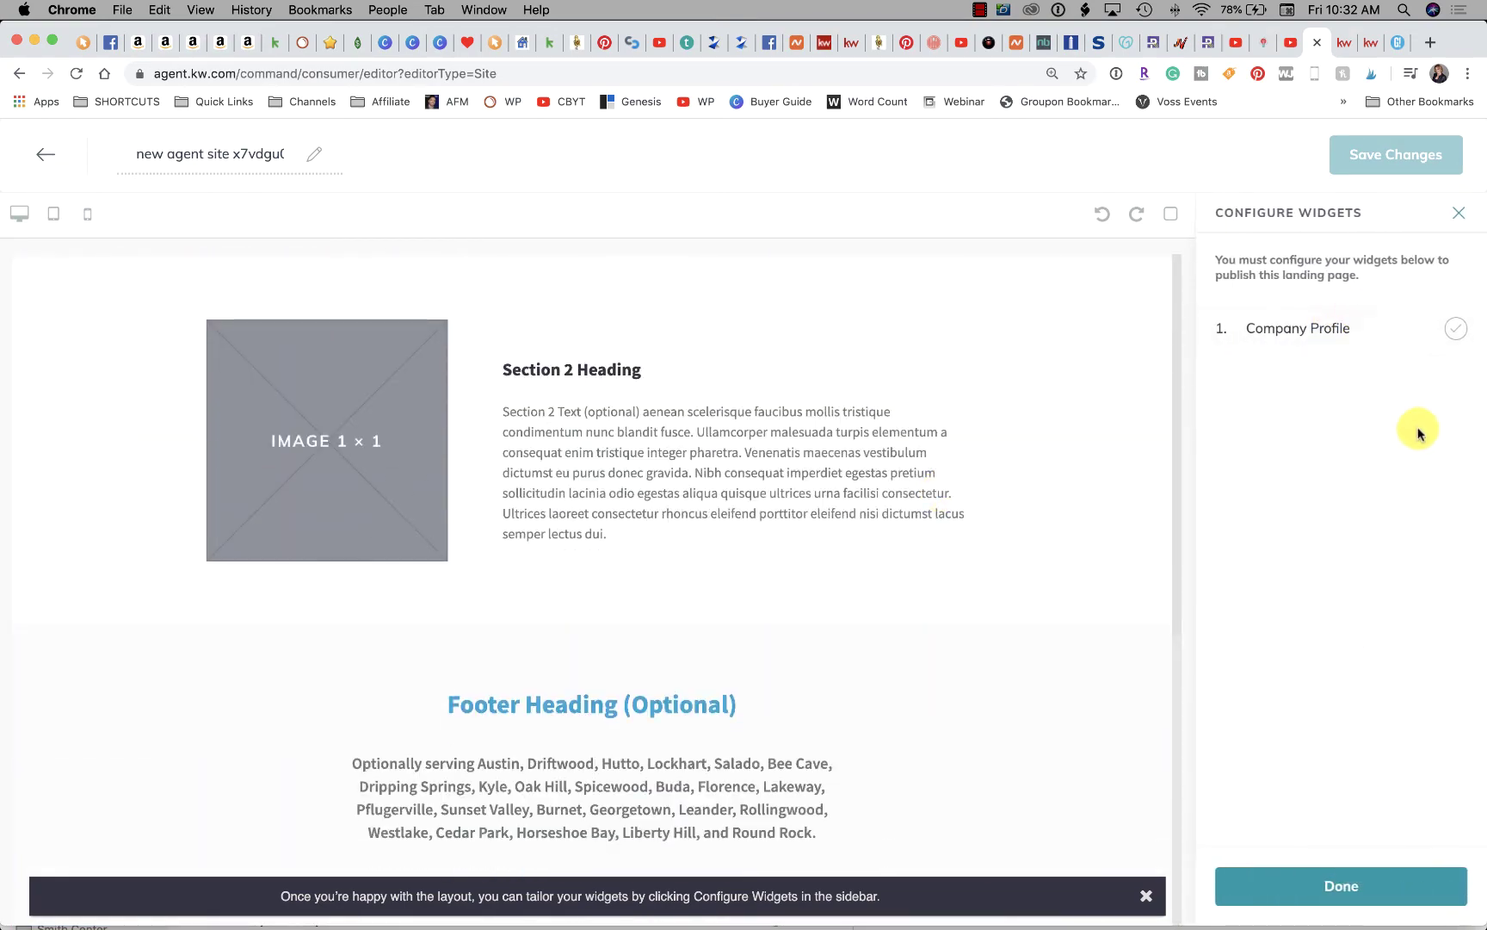
click(1344, 330)
scroll(1353, 473, down, 3)
scroll(1353, 473, down, 3)
scroll(1353, 473, up, 3)
scroll(1349, 475, up, 2)
scroll(1348, 475, down, 2)
- Replace the Company Profile placeholder intro text with the GreatSchools embed code
click(1309, 439)
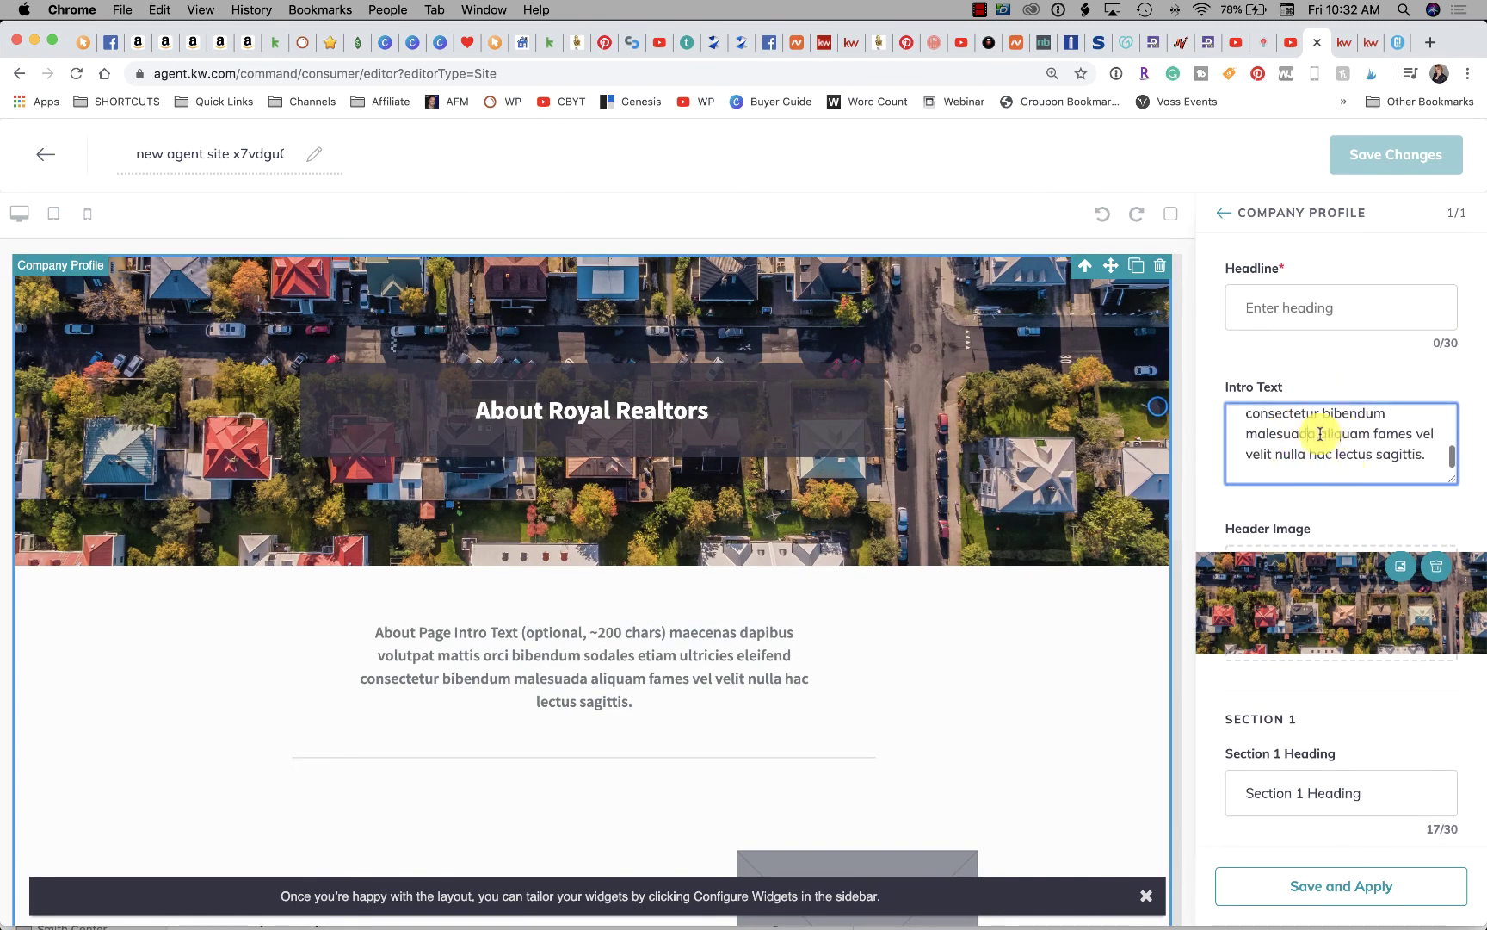
triple_click(1340, 452)
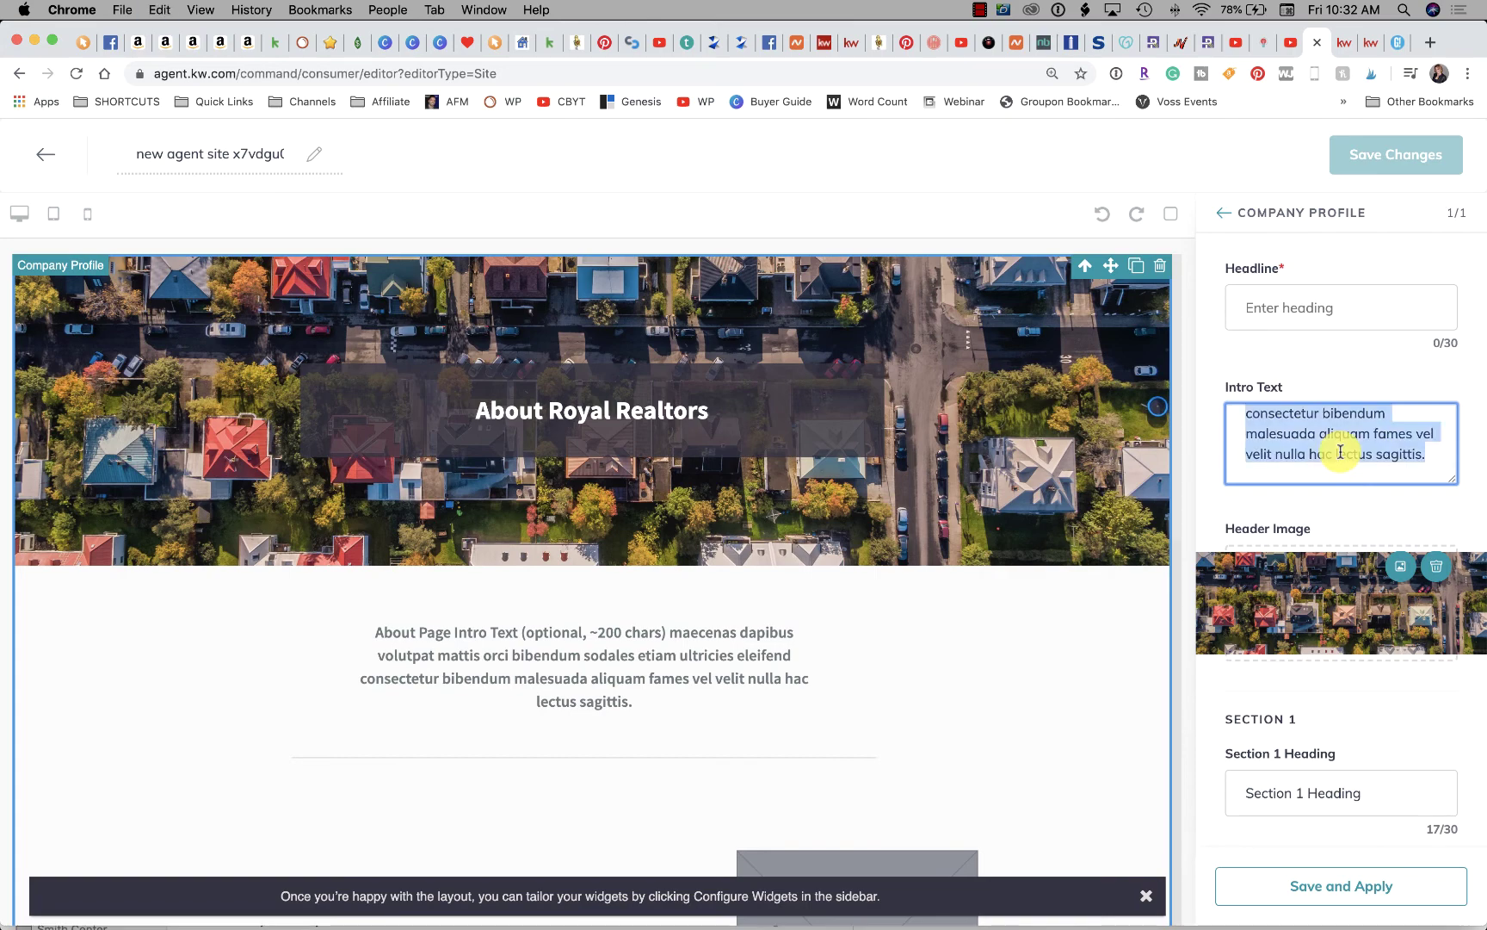
key(super+v)
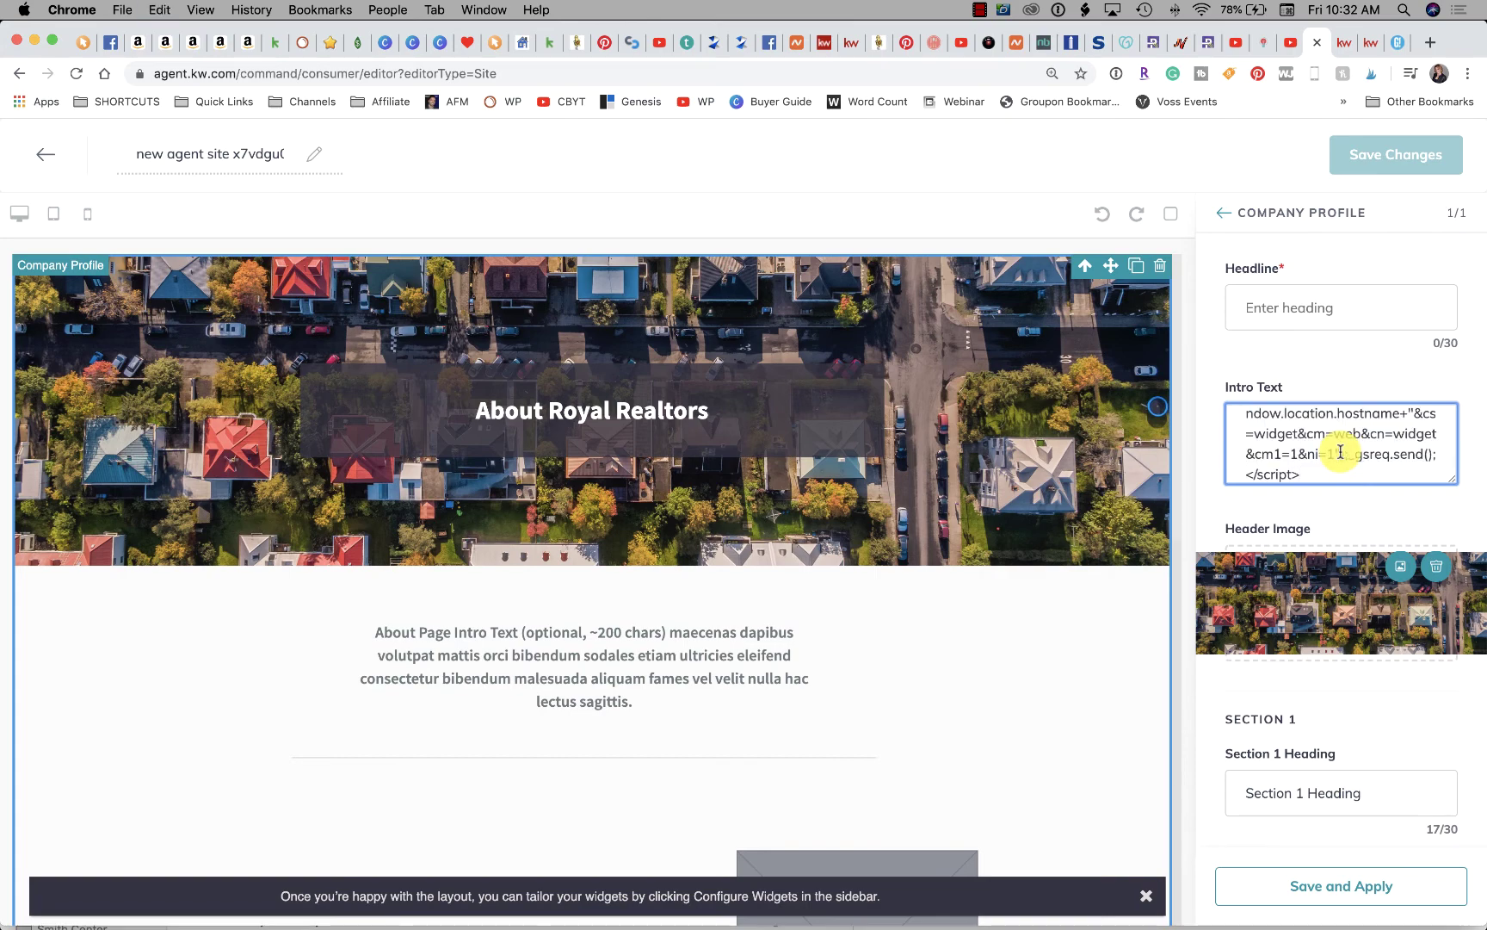
scroll(1340, 452, up, 3)
scroll(1340, 452, up, 3)
scroll(1334, 431, up, 3)
- Set the headline to 'Las Vegas Schools' and review the pasted intro code
click(1317, 319)
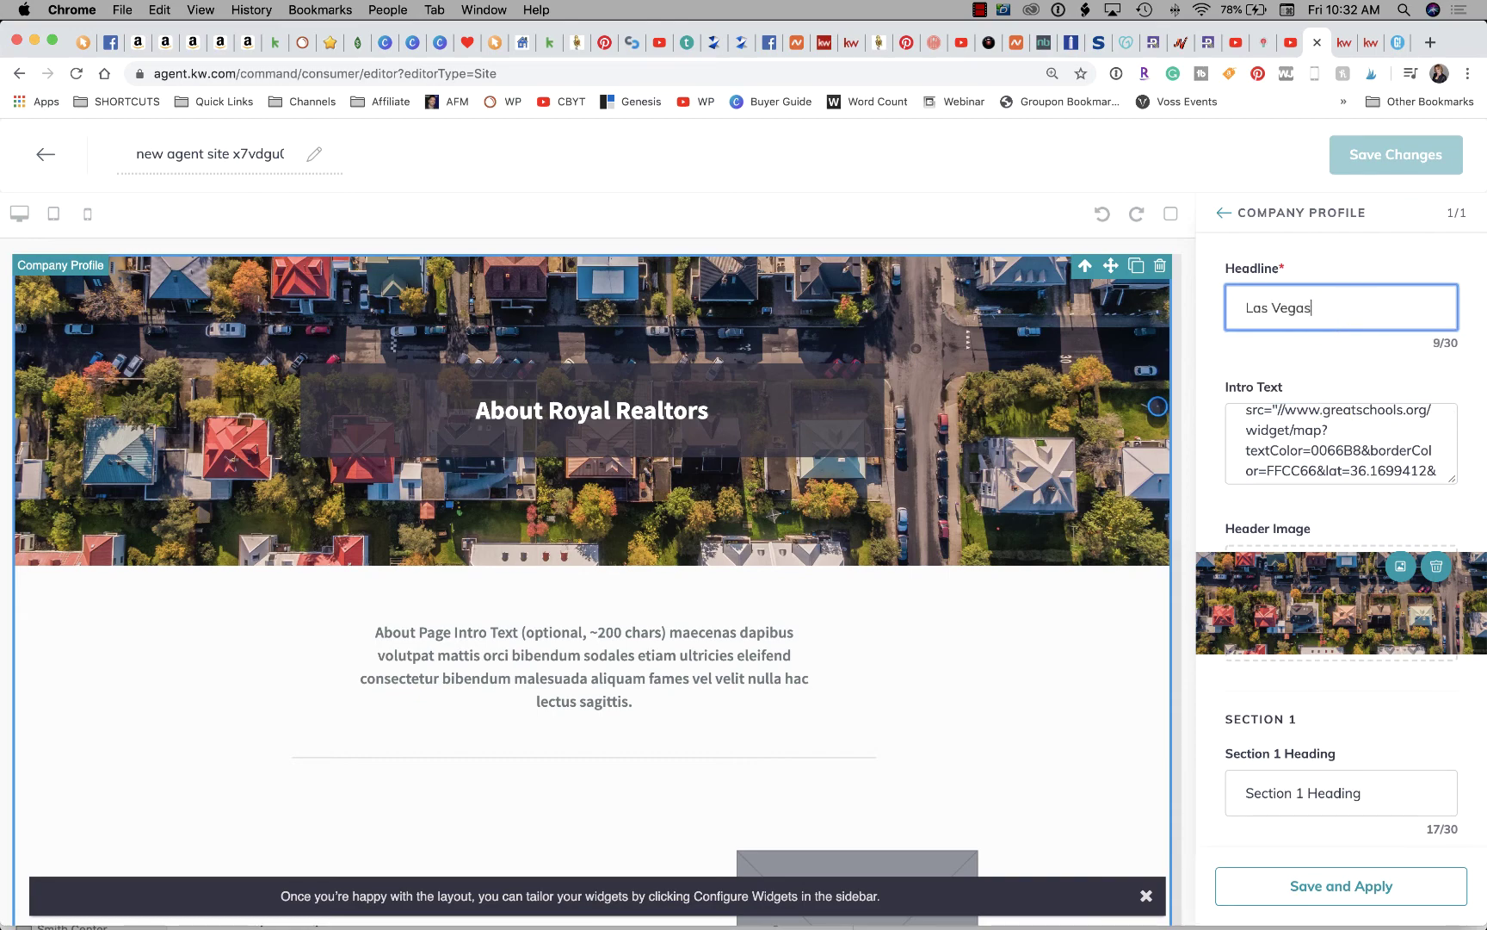
scroll(1401, 448, down, 3)
scroll(1401, 448, down, 3)
scroll(1394, 481, down, 2)
scroll(1340, 609, down, 2)
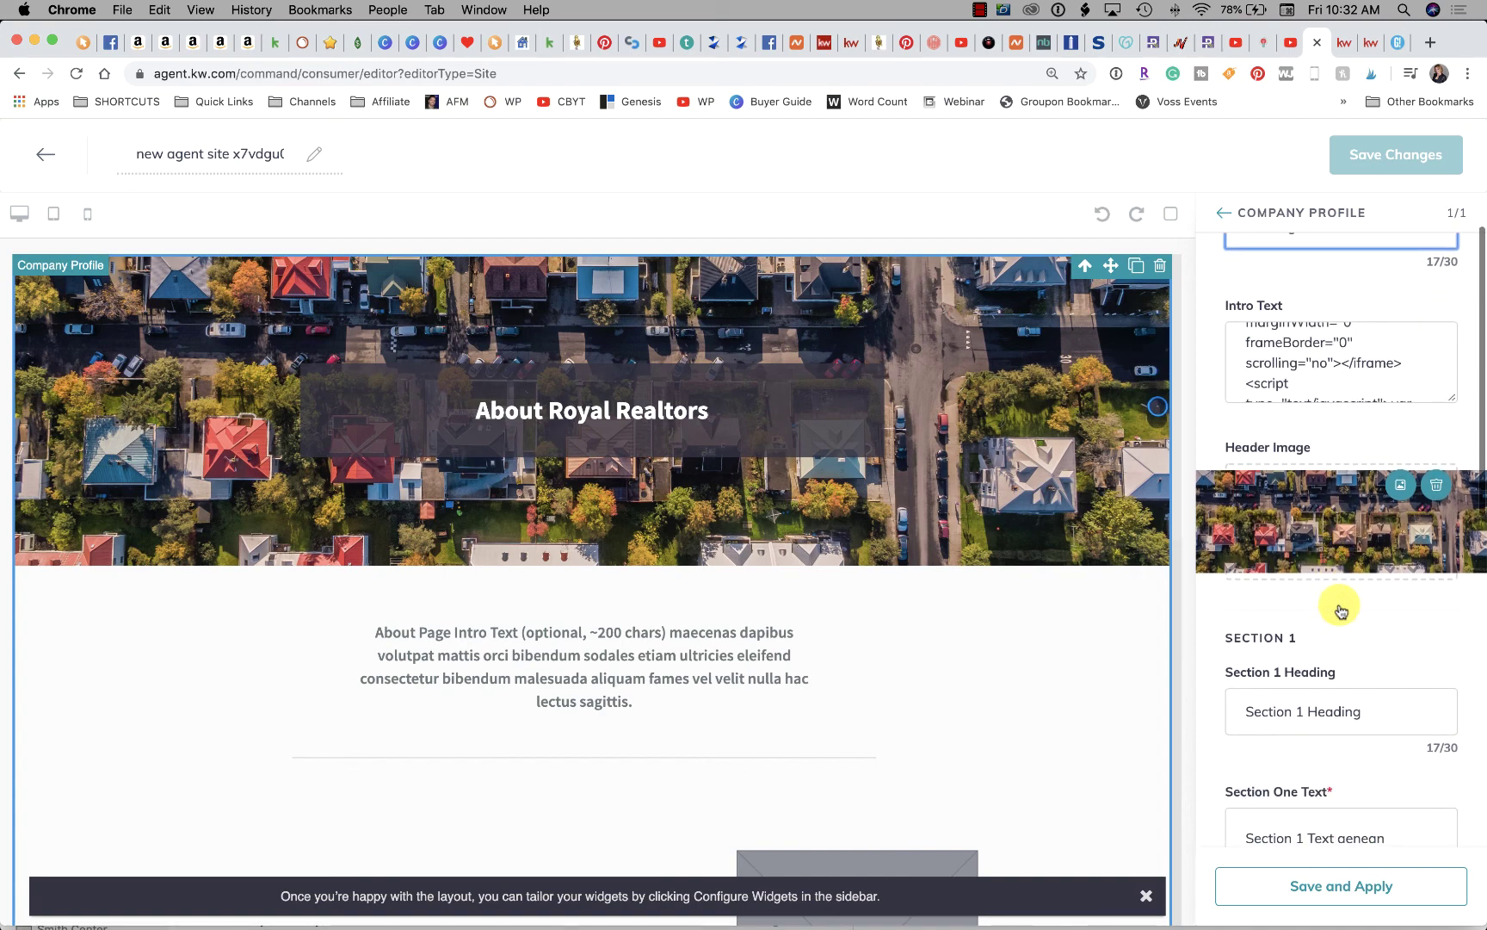
scroll(1369, 542, down, 4)
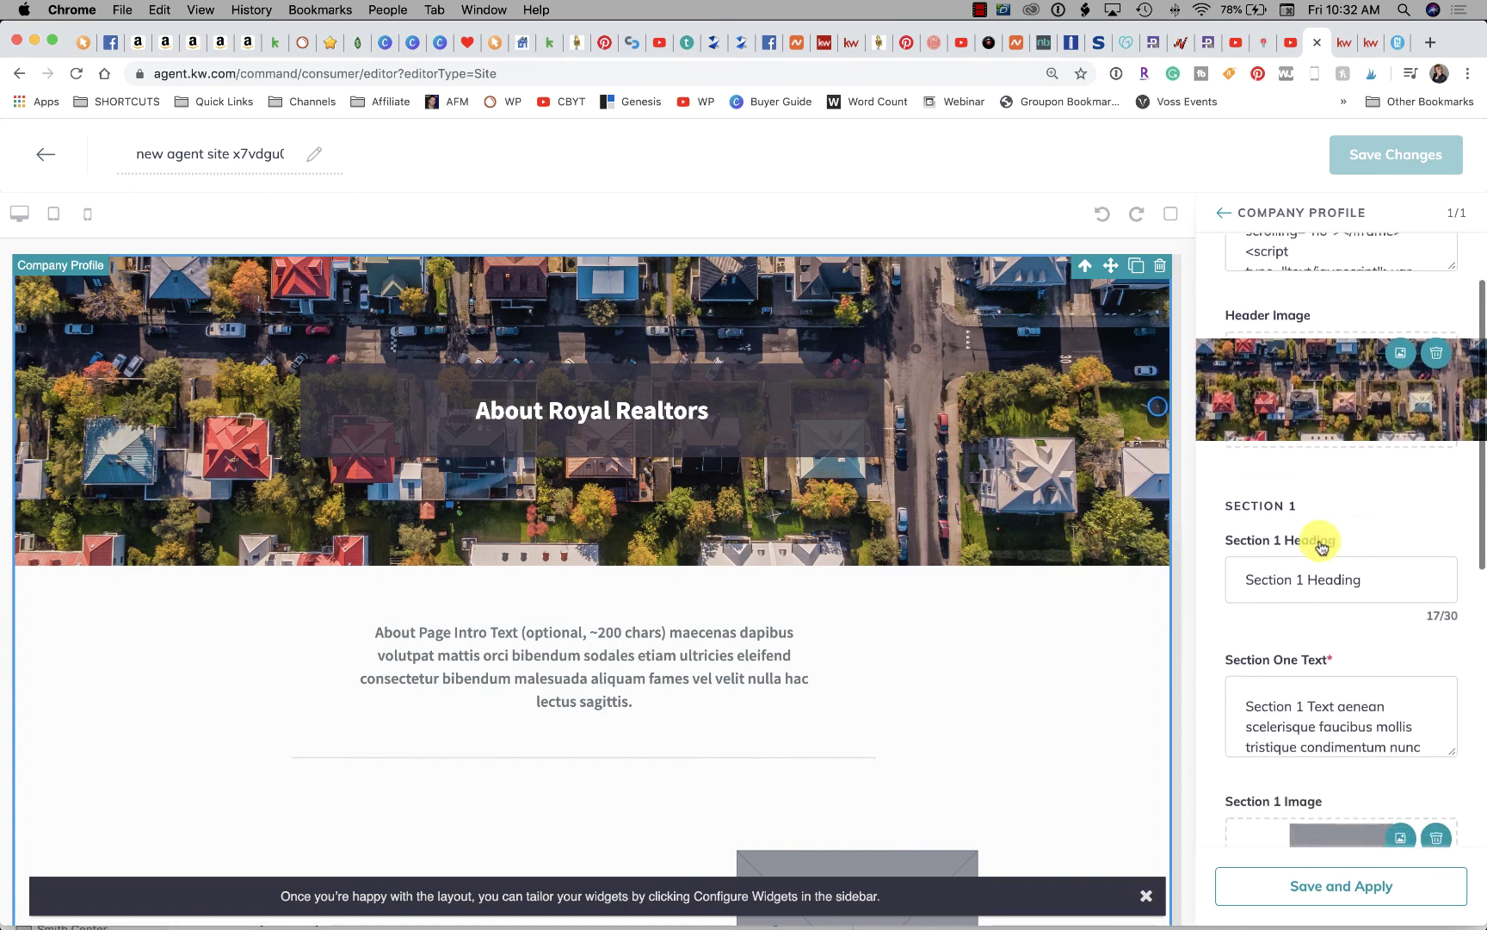
scroll(1325, 538, down, 1)
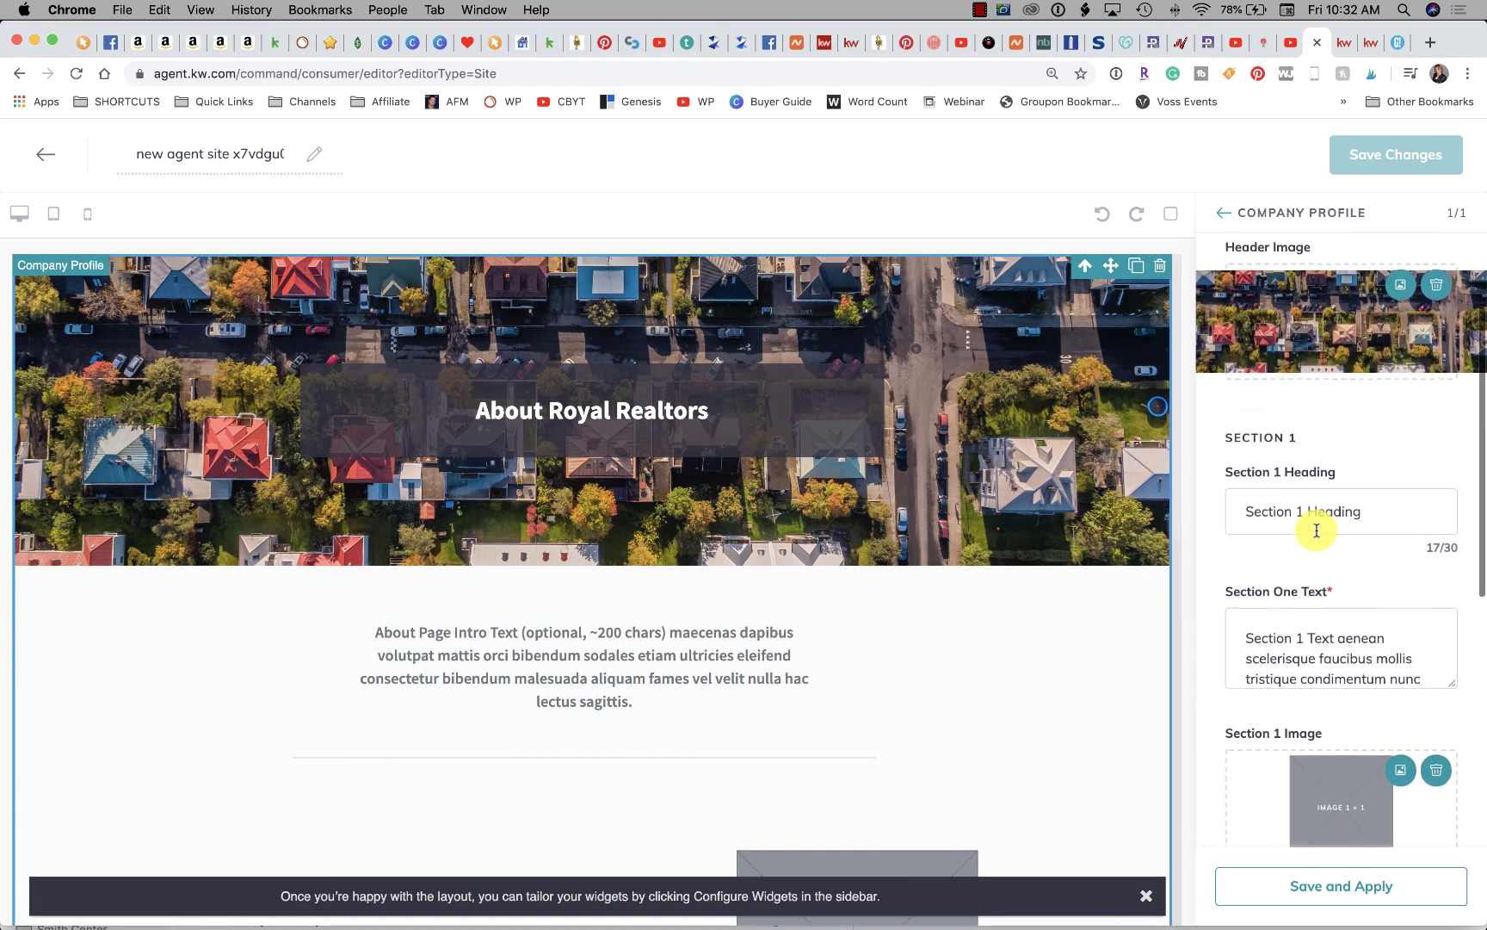
scroll(1343, 516, down, 2)
scroll(1332, 491, down, 1)
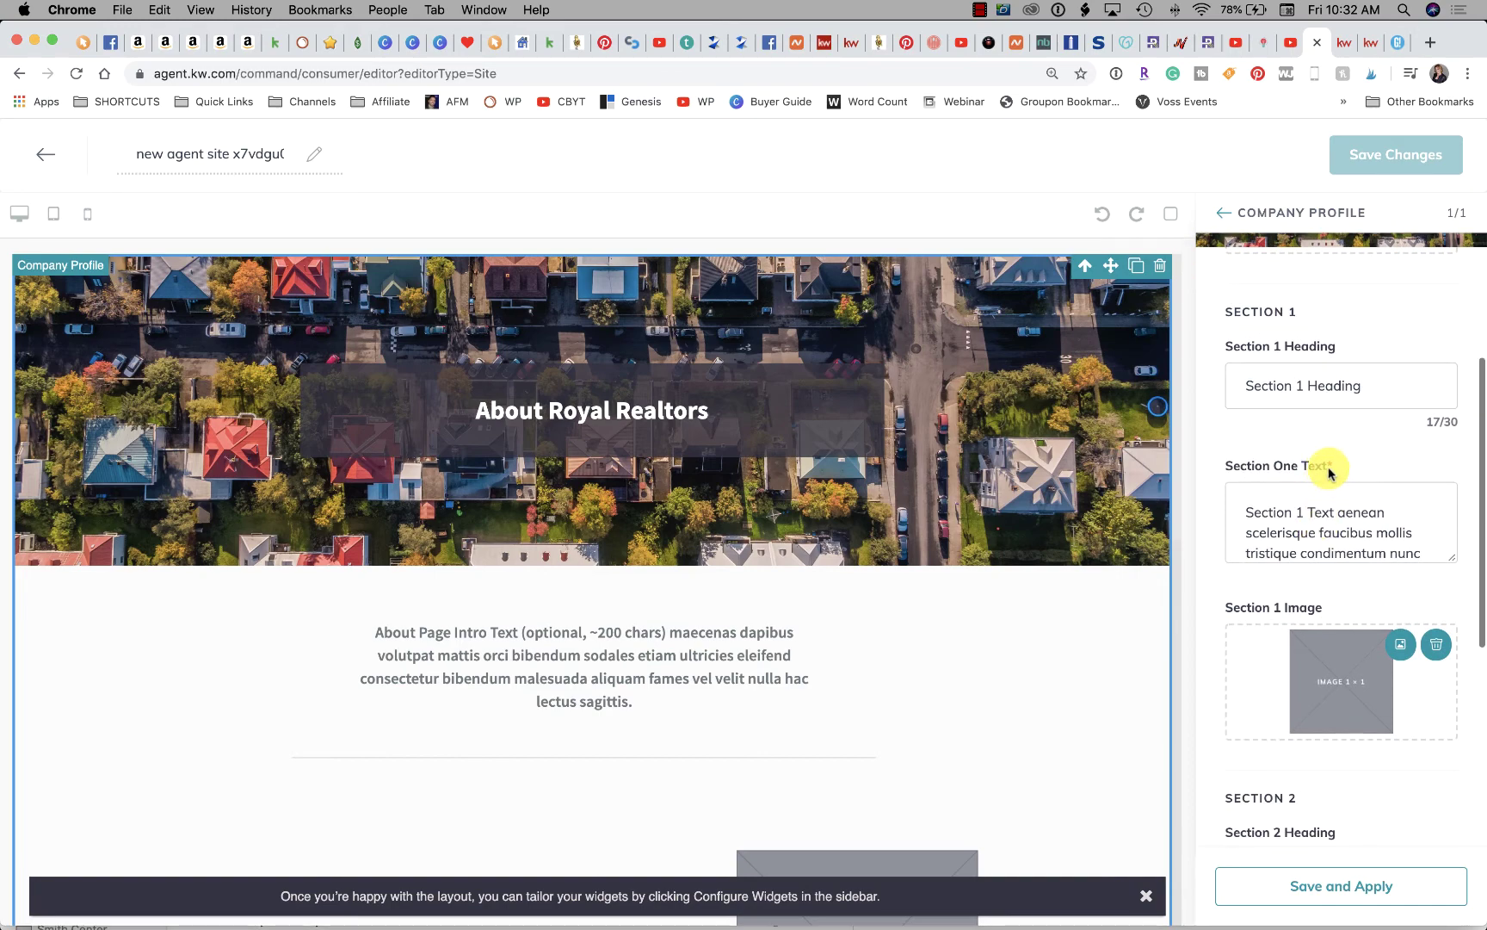
scroll(690, 697, down, 1)
scroll(732, 671, down, 2)
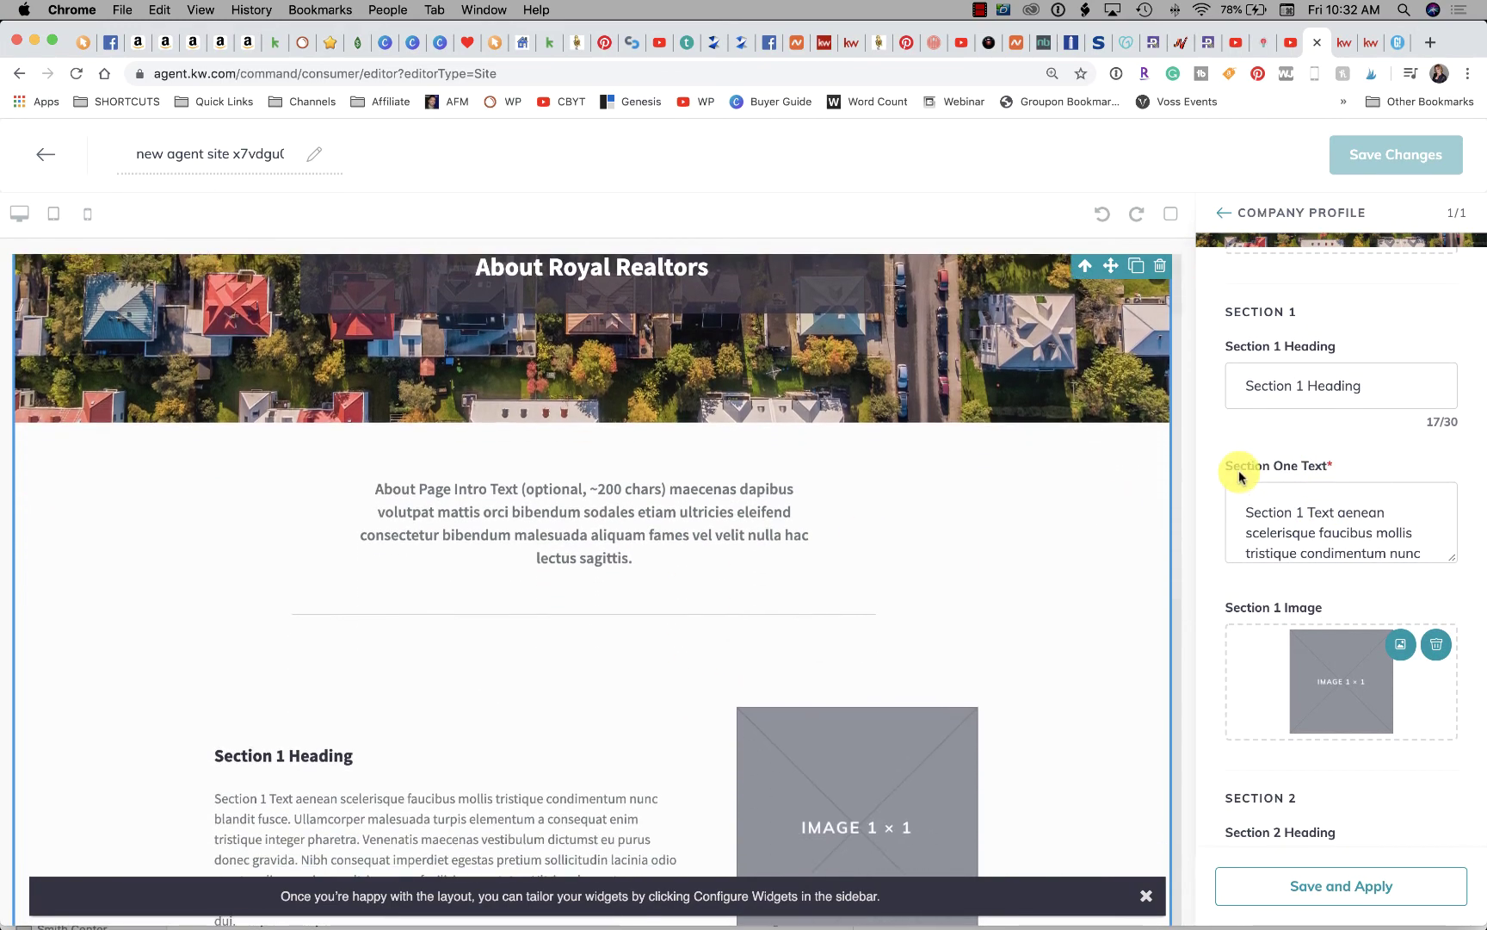
scroll(1239, 474, up, 5)
scroll(1239, 476, up, 3)
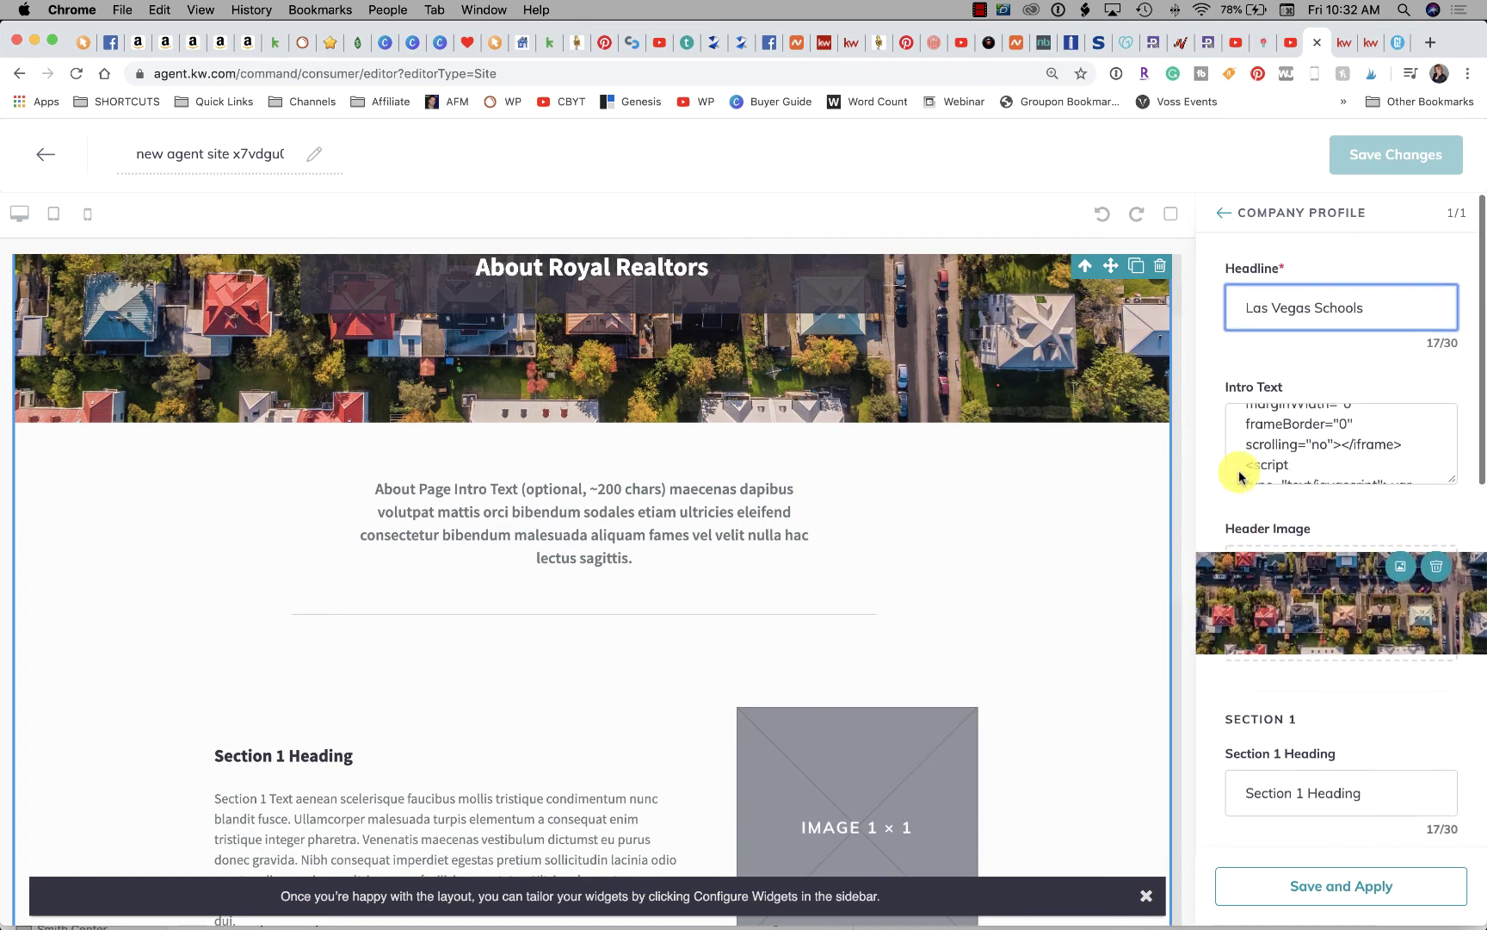
scroll(1299, 439, up, 2)
click(1306, 437)
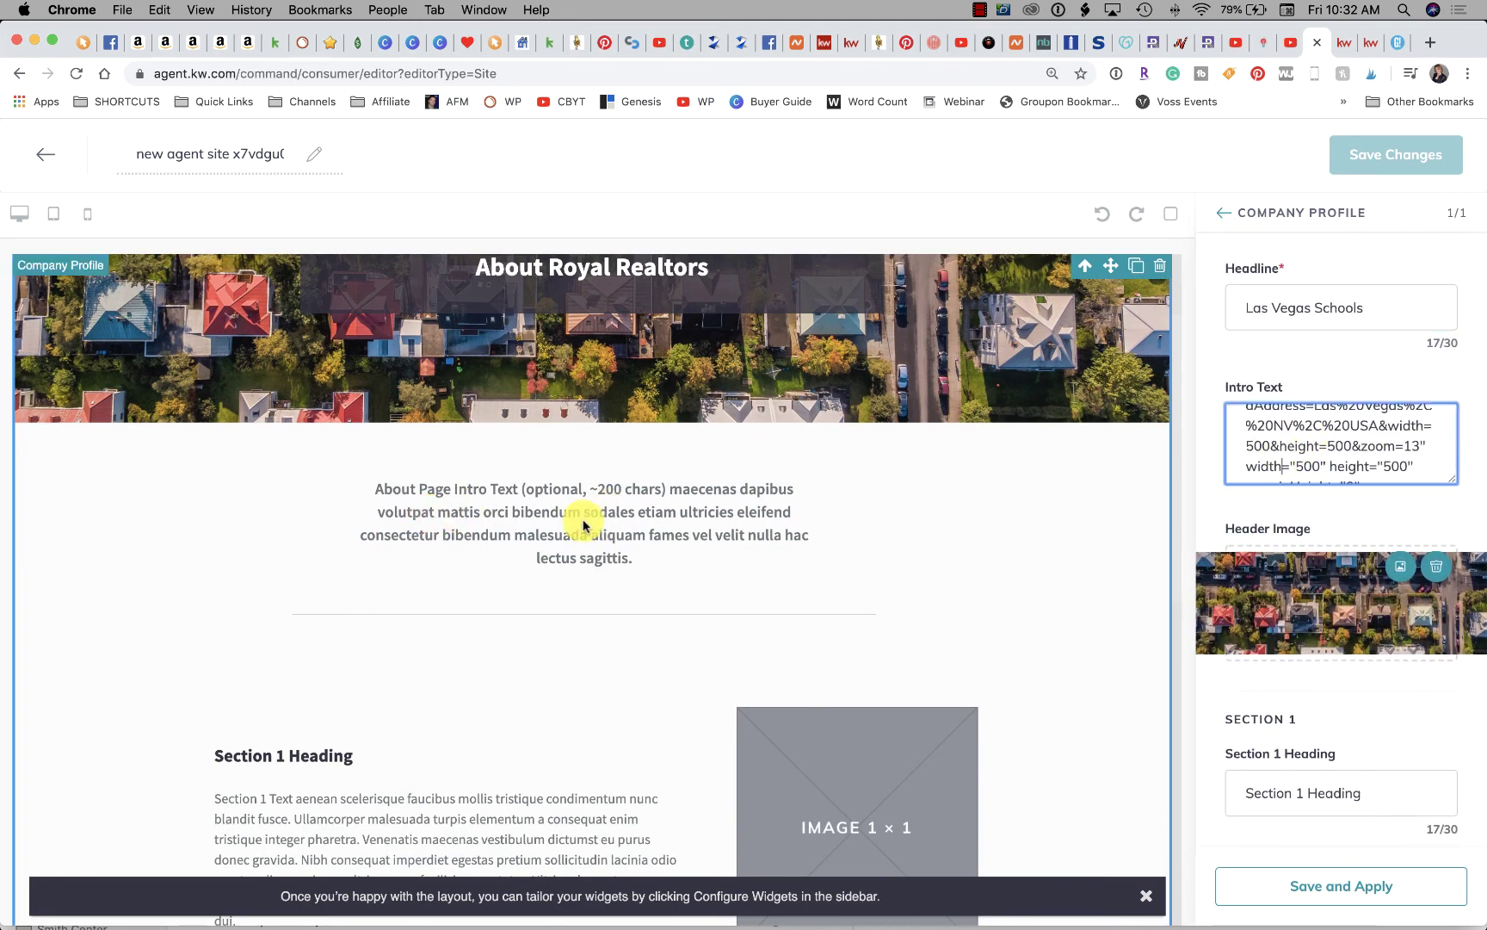
scroll(617, 517, down, 5)
scroll(616, 517, down, 3)
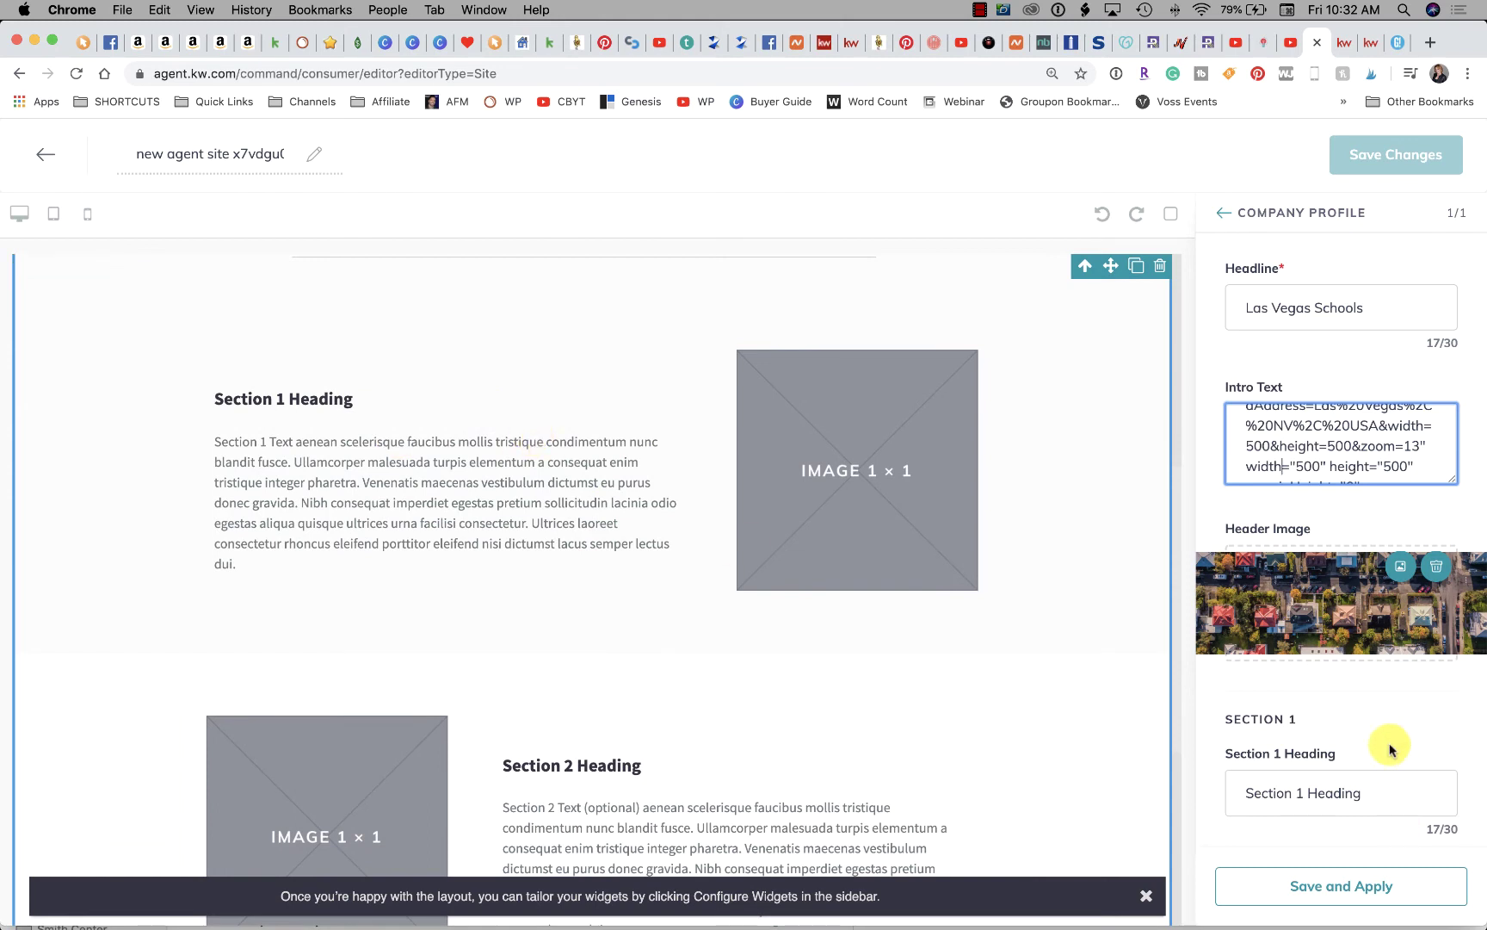
scroll(1375, 727, down, 2)
scroll(1375, 727, down, 2)
scroll(1376, 723, down, 3)
scroll(1375, 723, down, 2)
scroll(1377, 723, up, 2)
drag(1364, 616, 1231, 620)
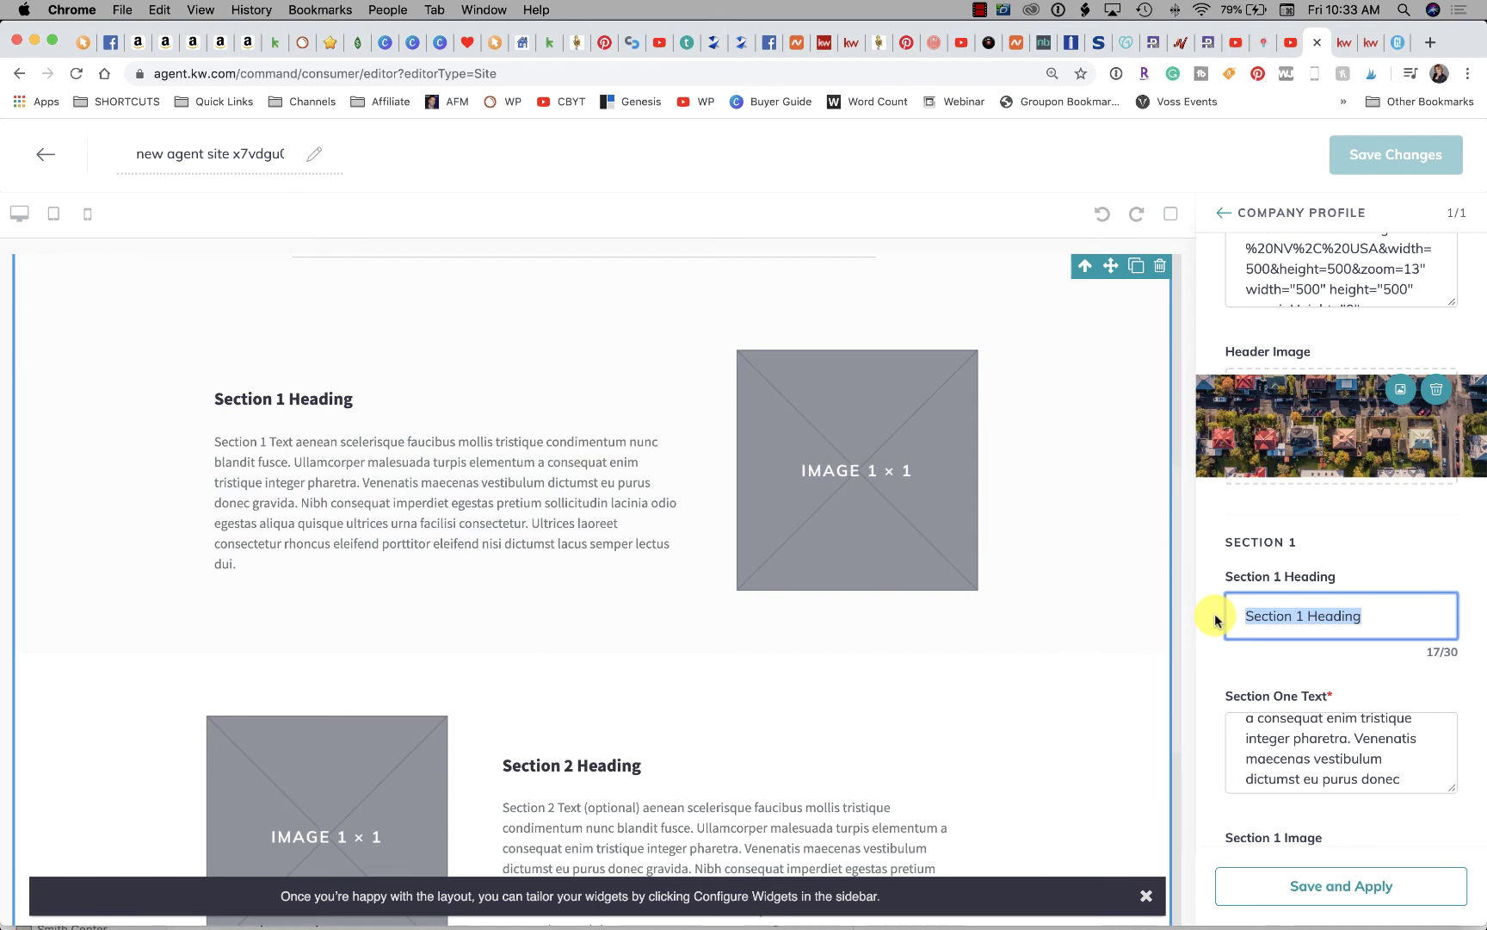
text(Clark County School District)
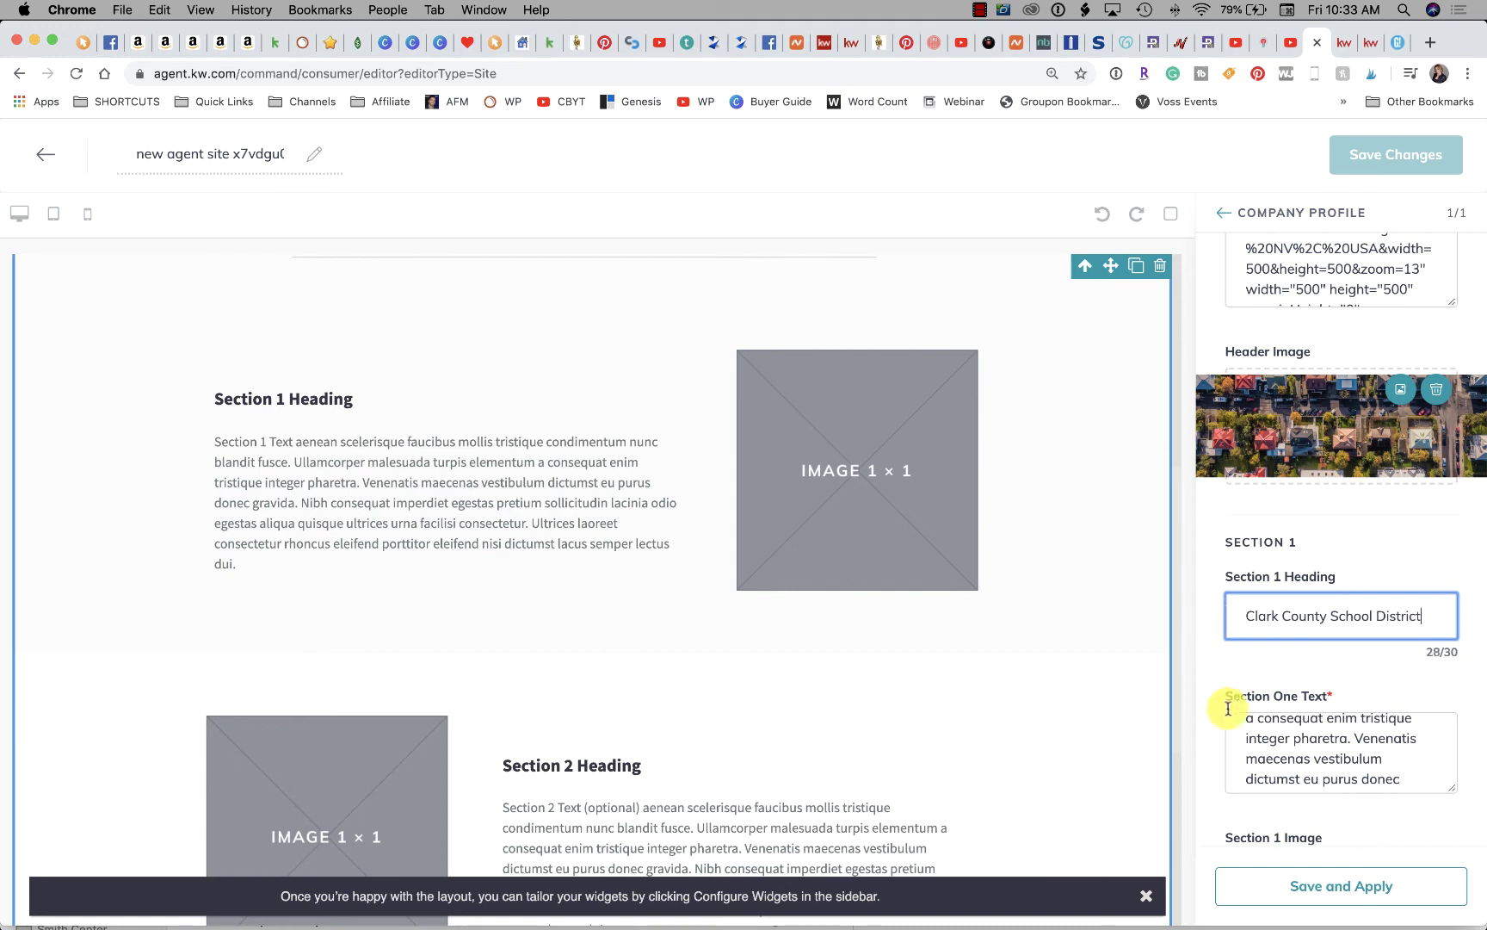
click(1261, 755)
scroll(1274, 755, down, 3)
scroll(1315, 755, down, 3)
scroll(1315, 756, down, 4)
scroll(1315, 758, down, 2)
scroll(1314, 759, down, 1)
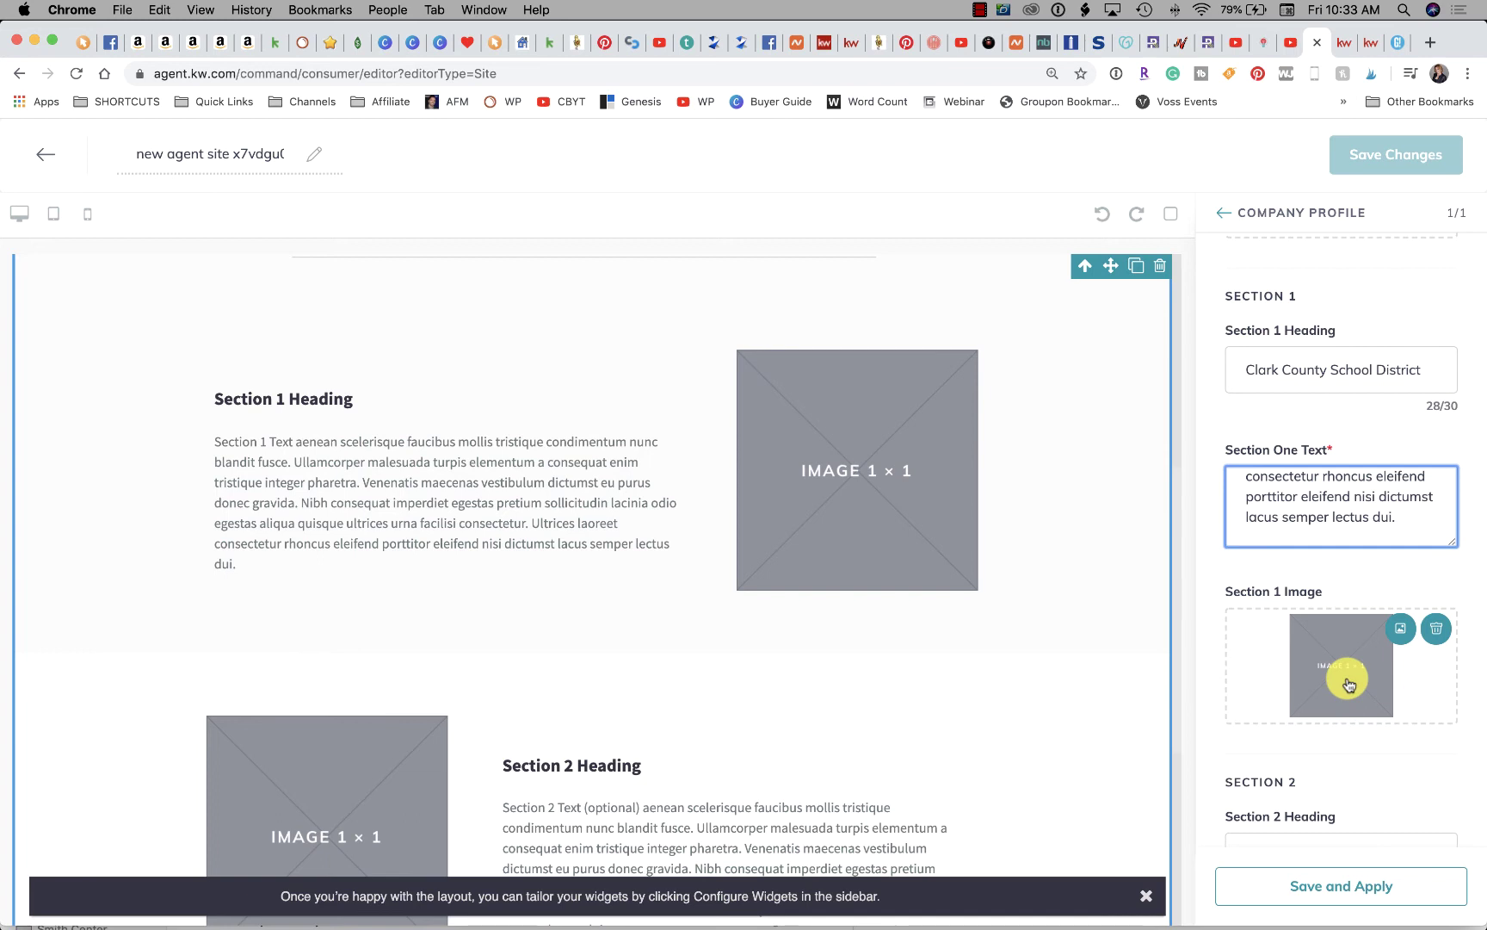
scroll(1349, 684, down, 7)
scroll(1347, 681, down, 3)
scroll(1347, 682, down, 6)
scroll(1348, 682, up, 3)
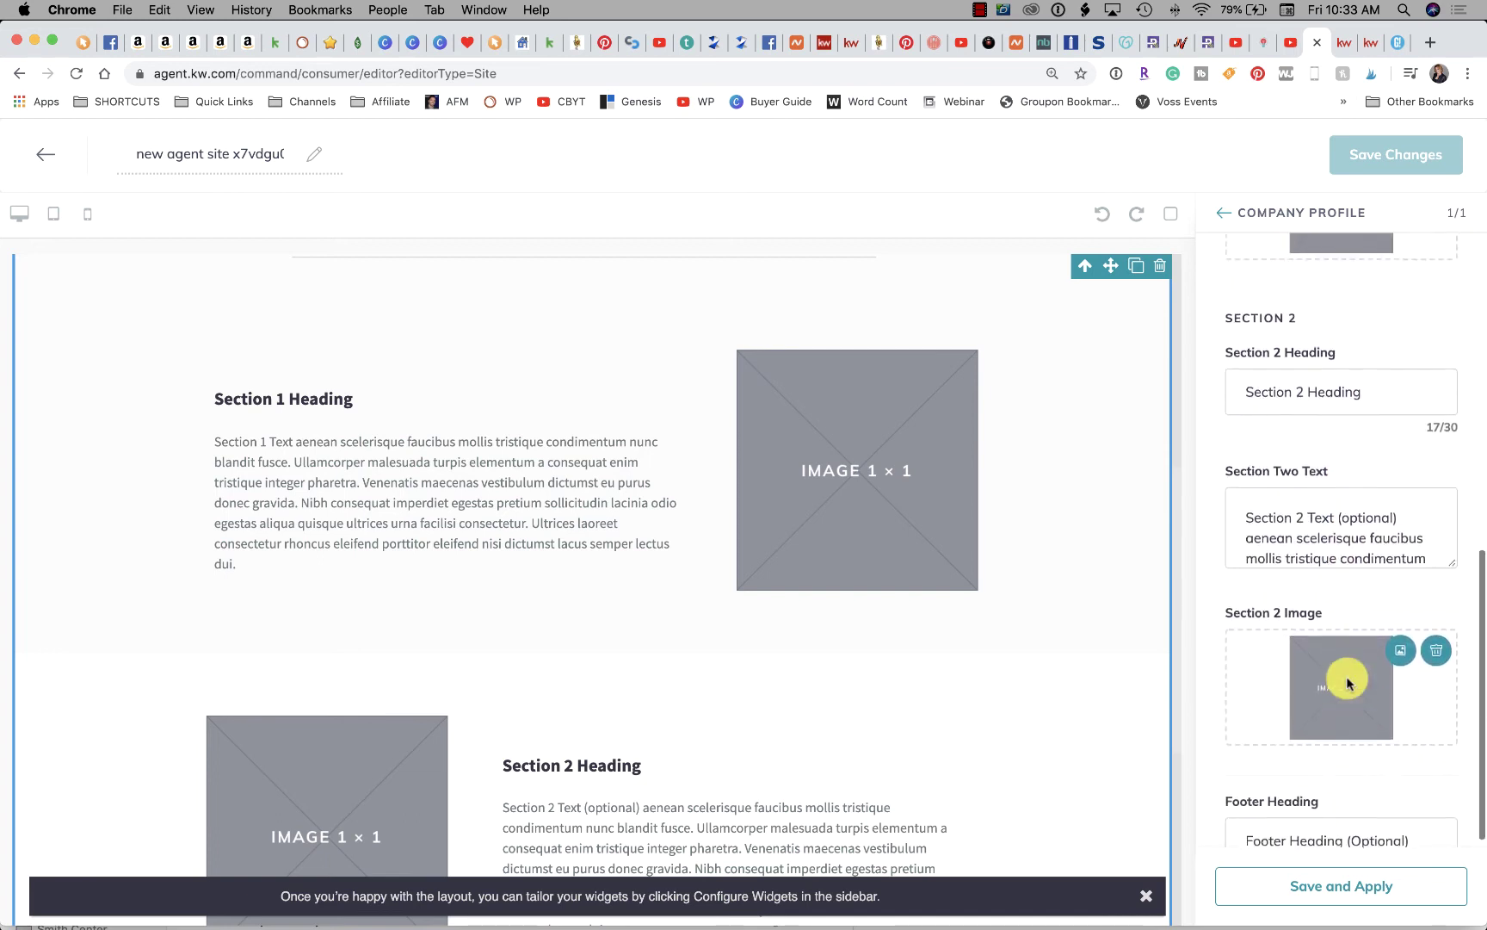
scroll(1348, 683, up, 1)
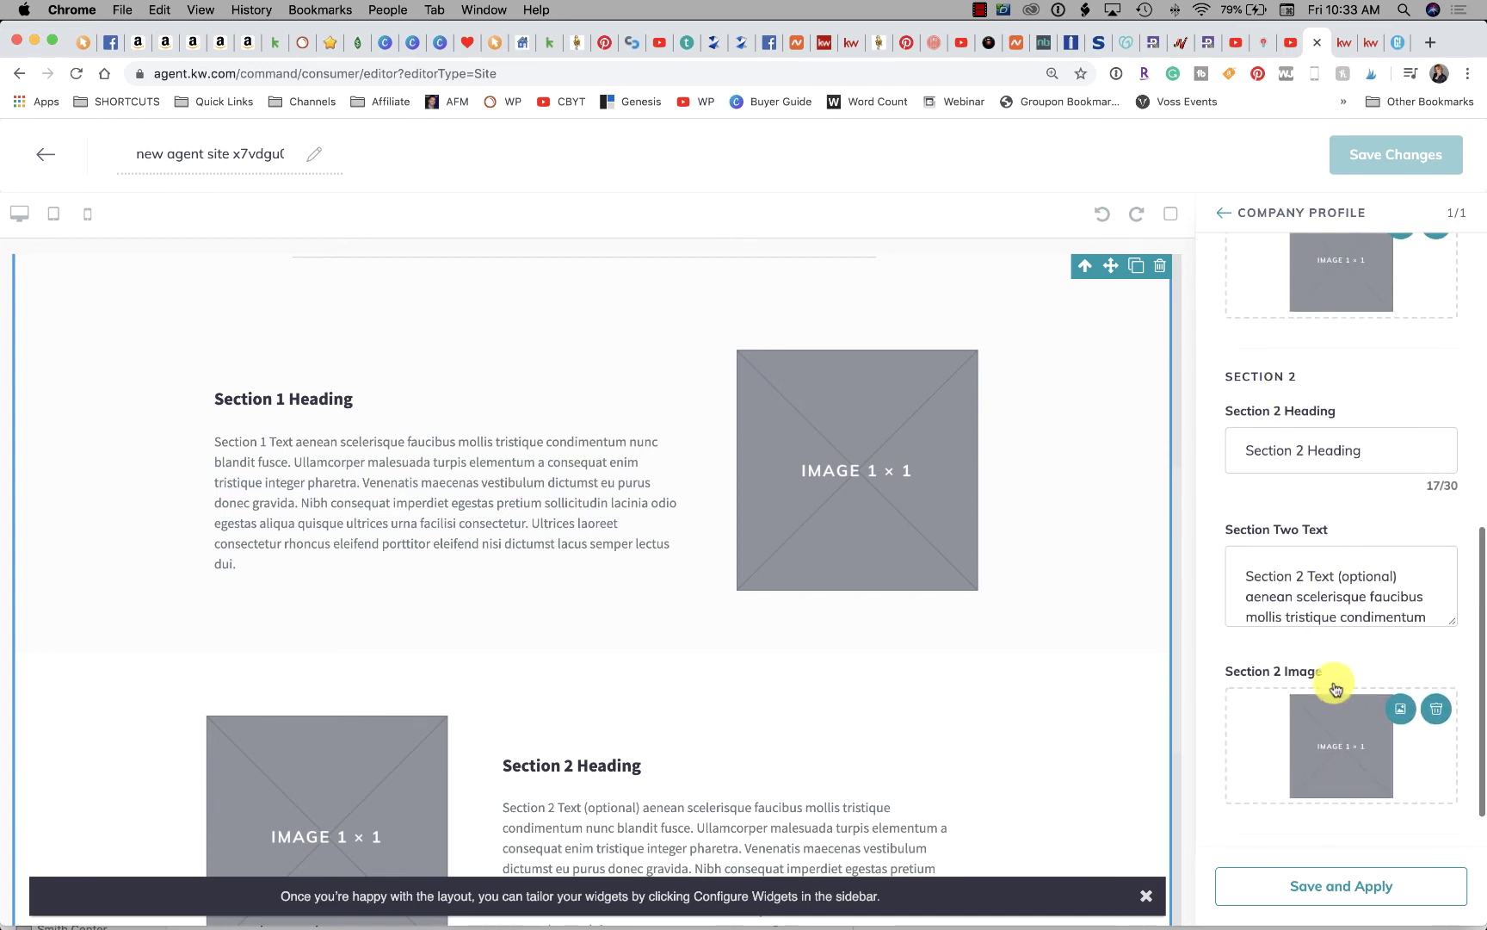
scroll(1335, 693, down, 1)
scroll(1335, 694, down, 1)
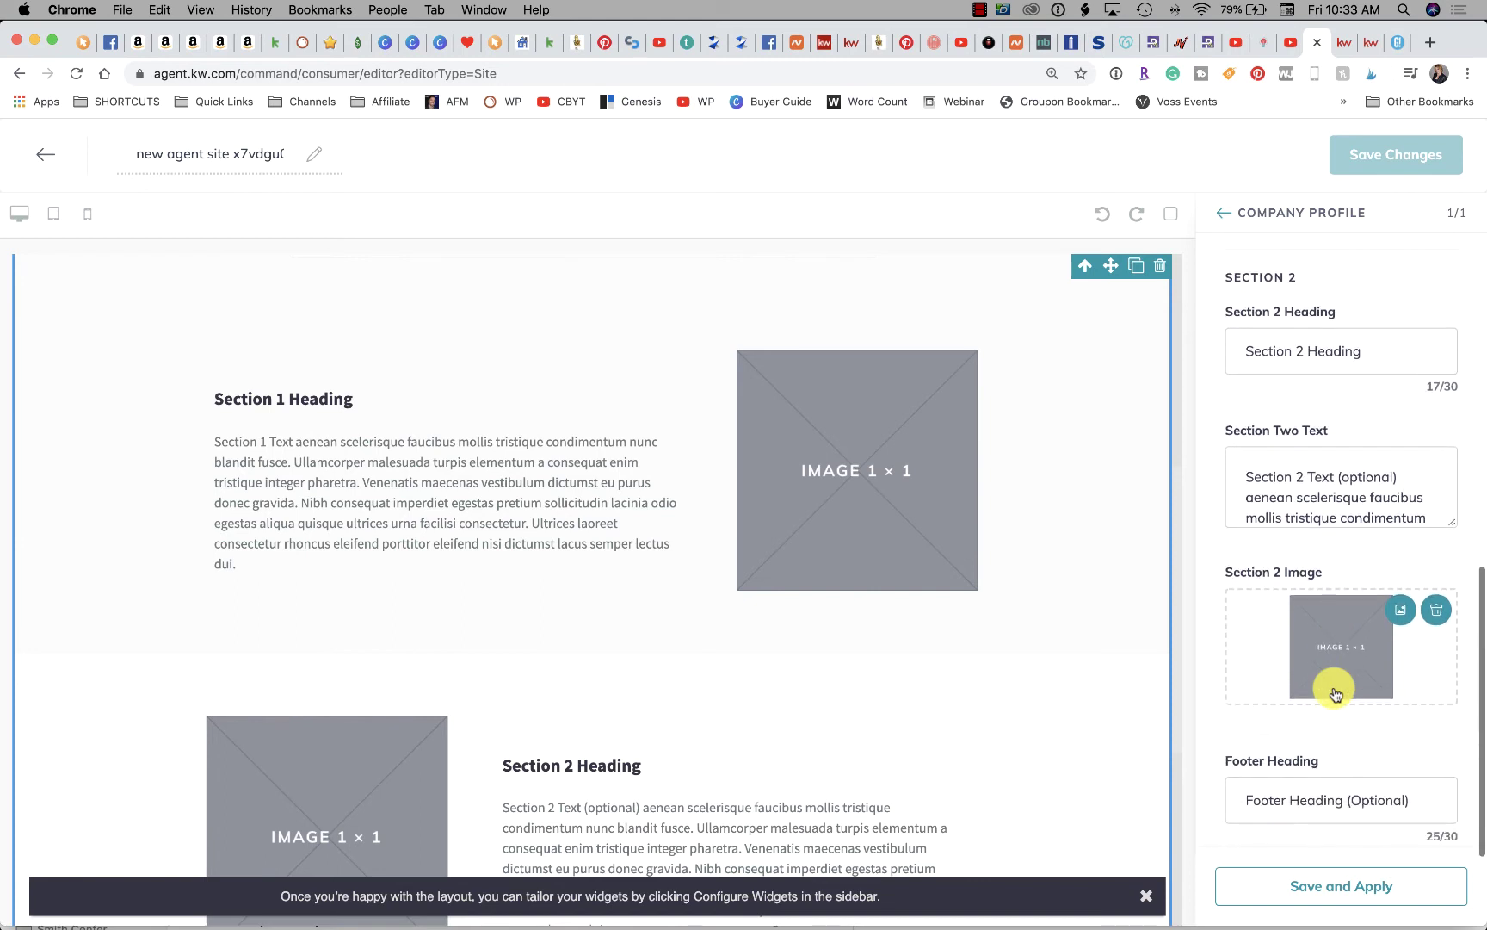
scroll(1471, 558, down, 2)
scroll(1472, 558, down, 1)
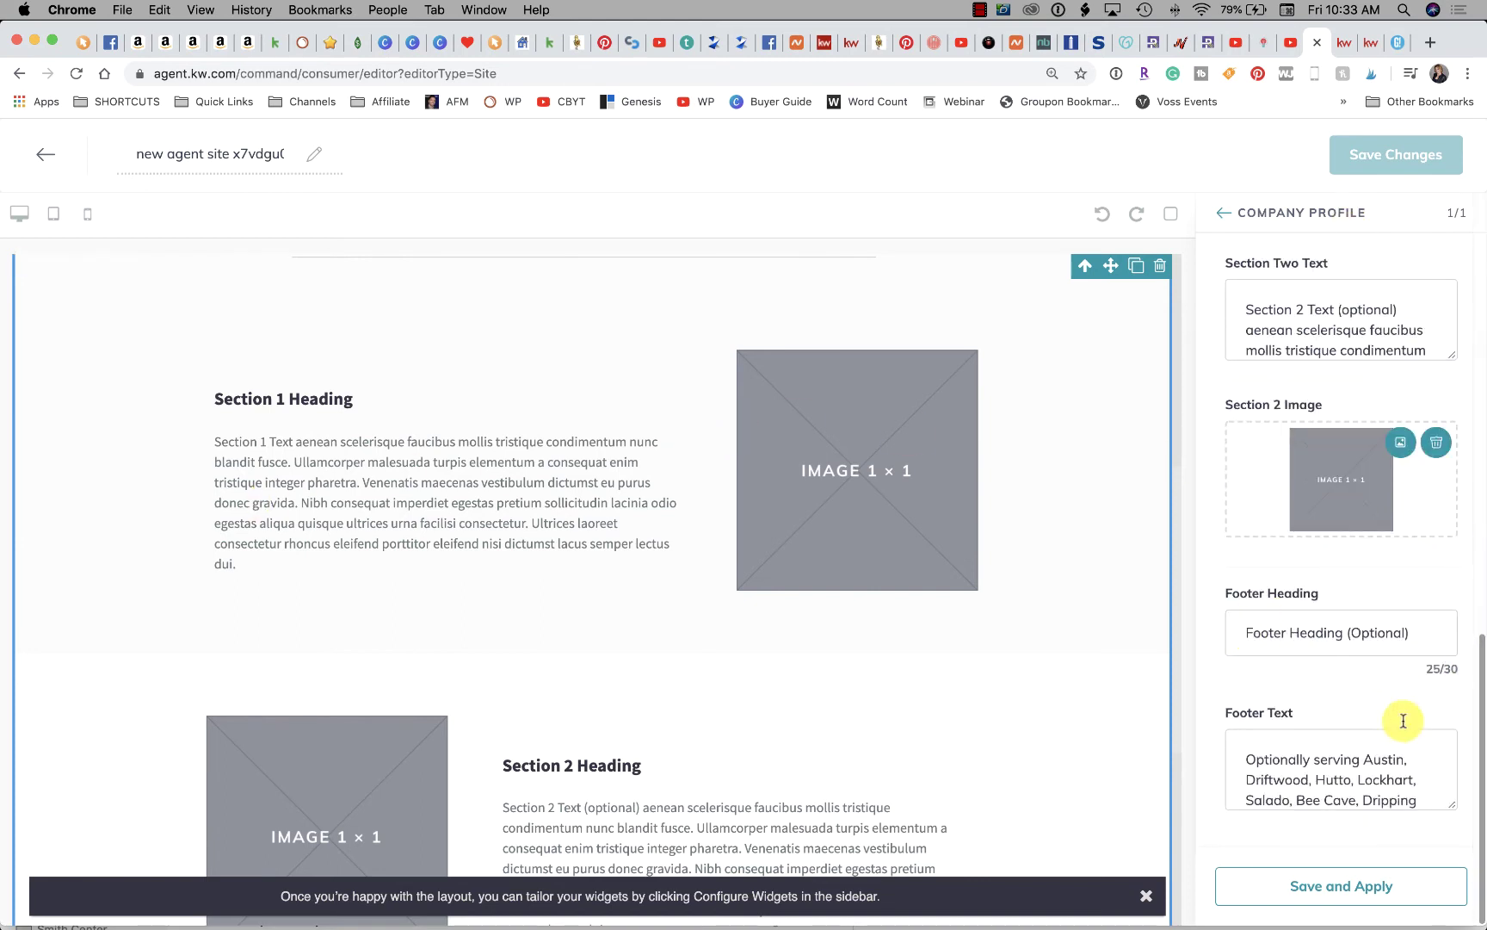
scroll(1353, 766, down, 3)
scroll(1317, 787, down, 3)
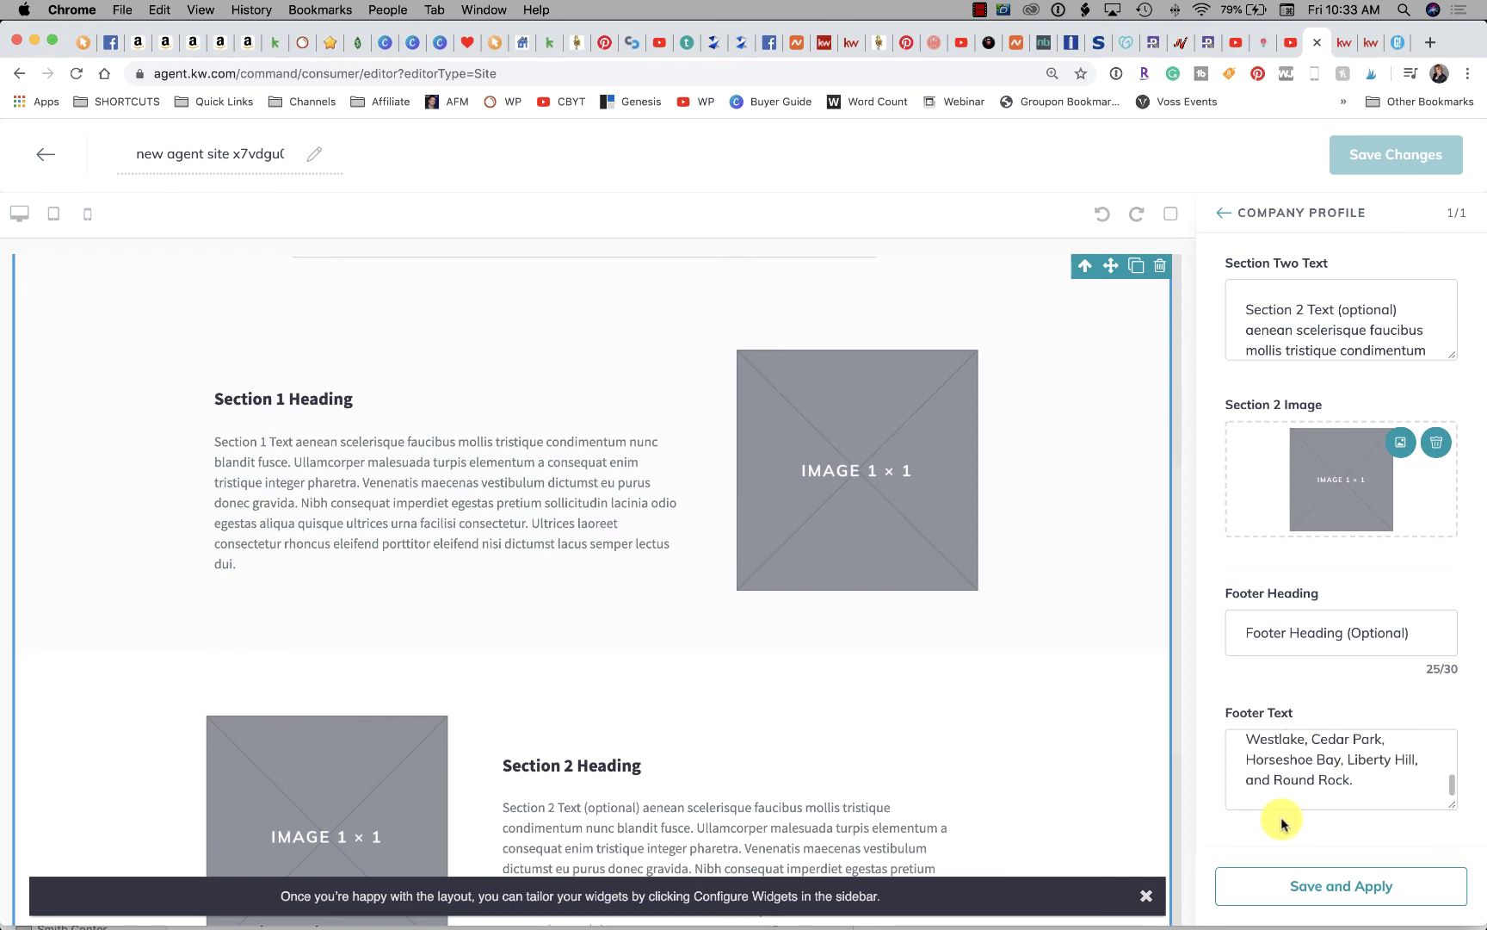
scroll(1282, 822, up, 10)
scroll(1282, 822, up, 2)
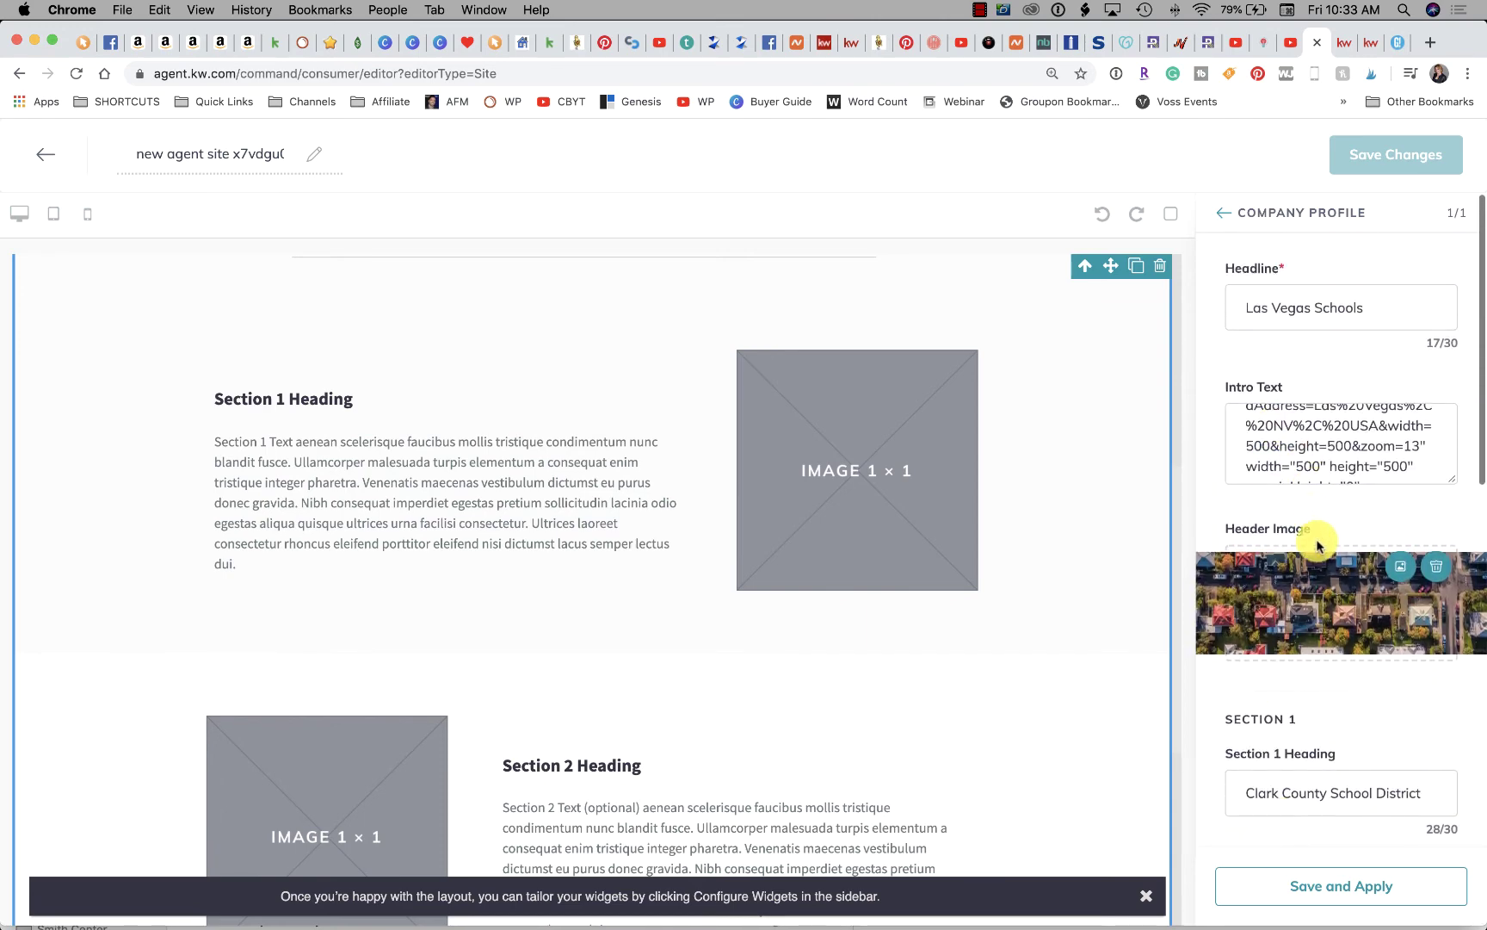
scroll(1318, 542, down, 5)
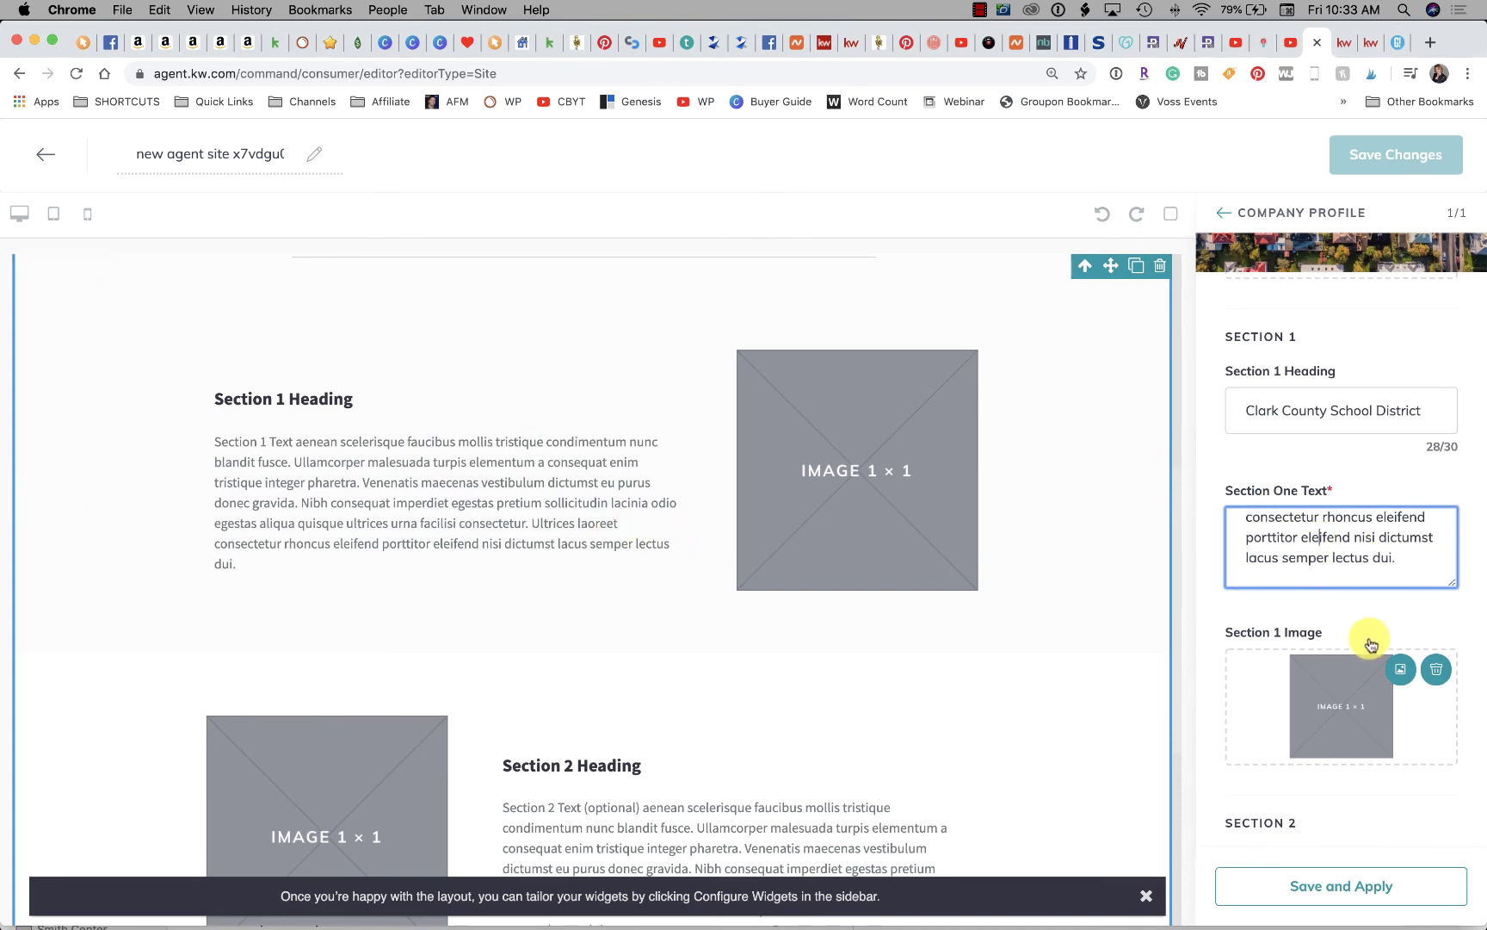
- Save and apply the Las Vegas Schools banner and schools map content to the page
click(1364, 890)
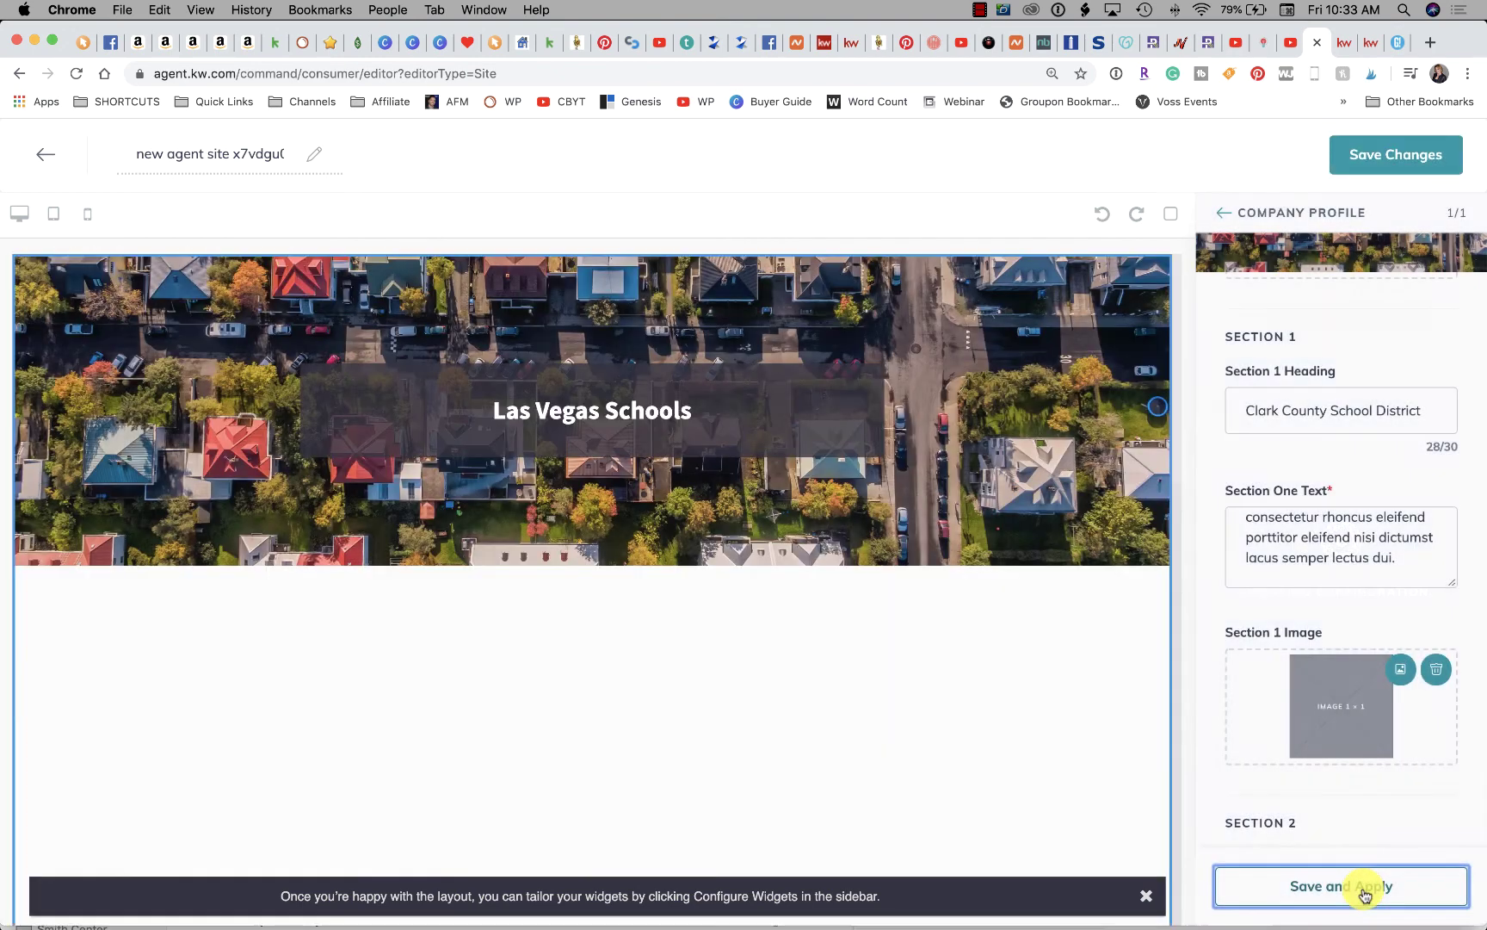
scroll(627, 514, down, 3)
scroll(628, 515, down, 4)
scroll(628, 514, down, 2)
scroll(626, 515, down, 3)
scroll(624, 519, down, 4)
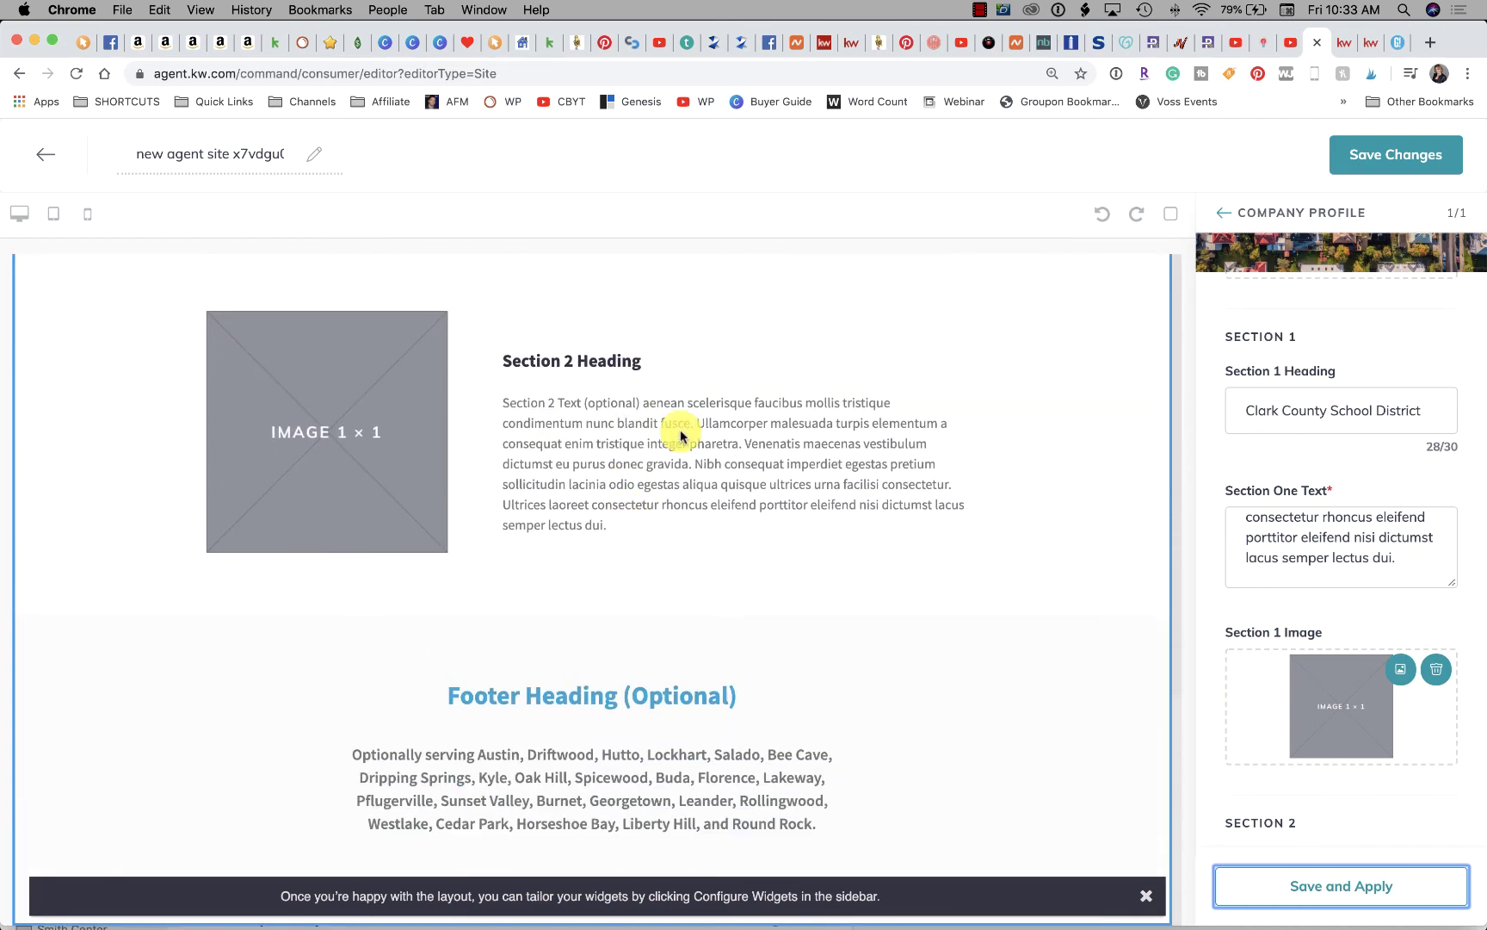
scroll(758, 484, up, 5)
scroll(830, 480, up, 5)
scroll(830, 480, up, 1)
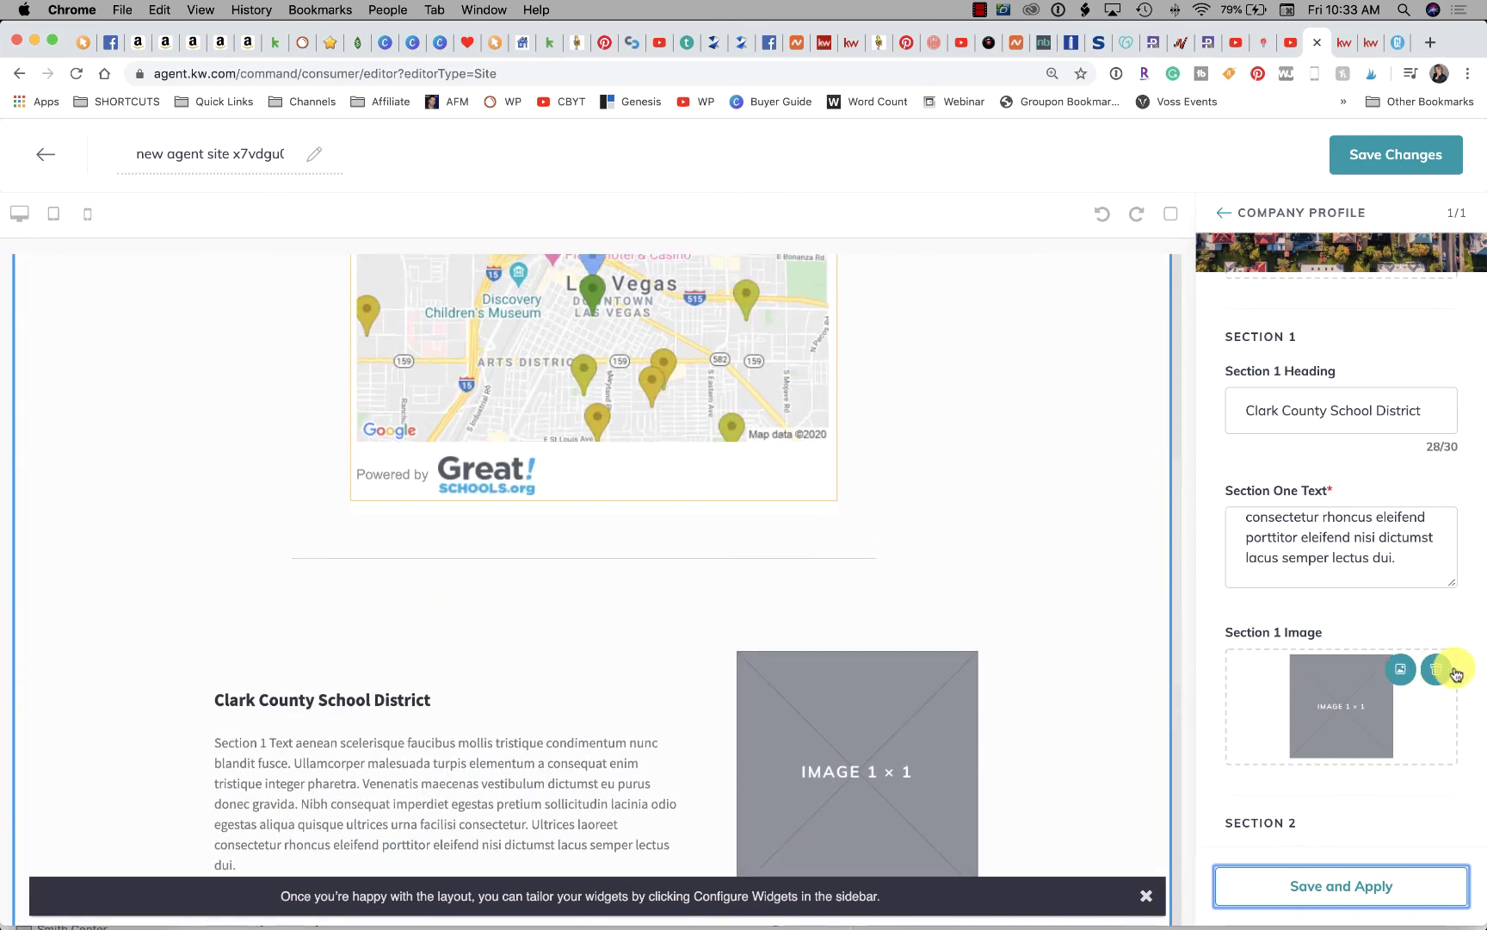
- Delete the Section 1 and Section 2 images
click(1438, 674)
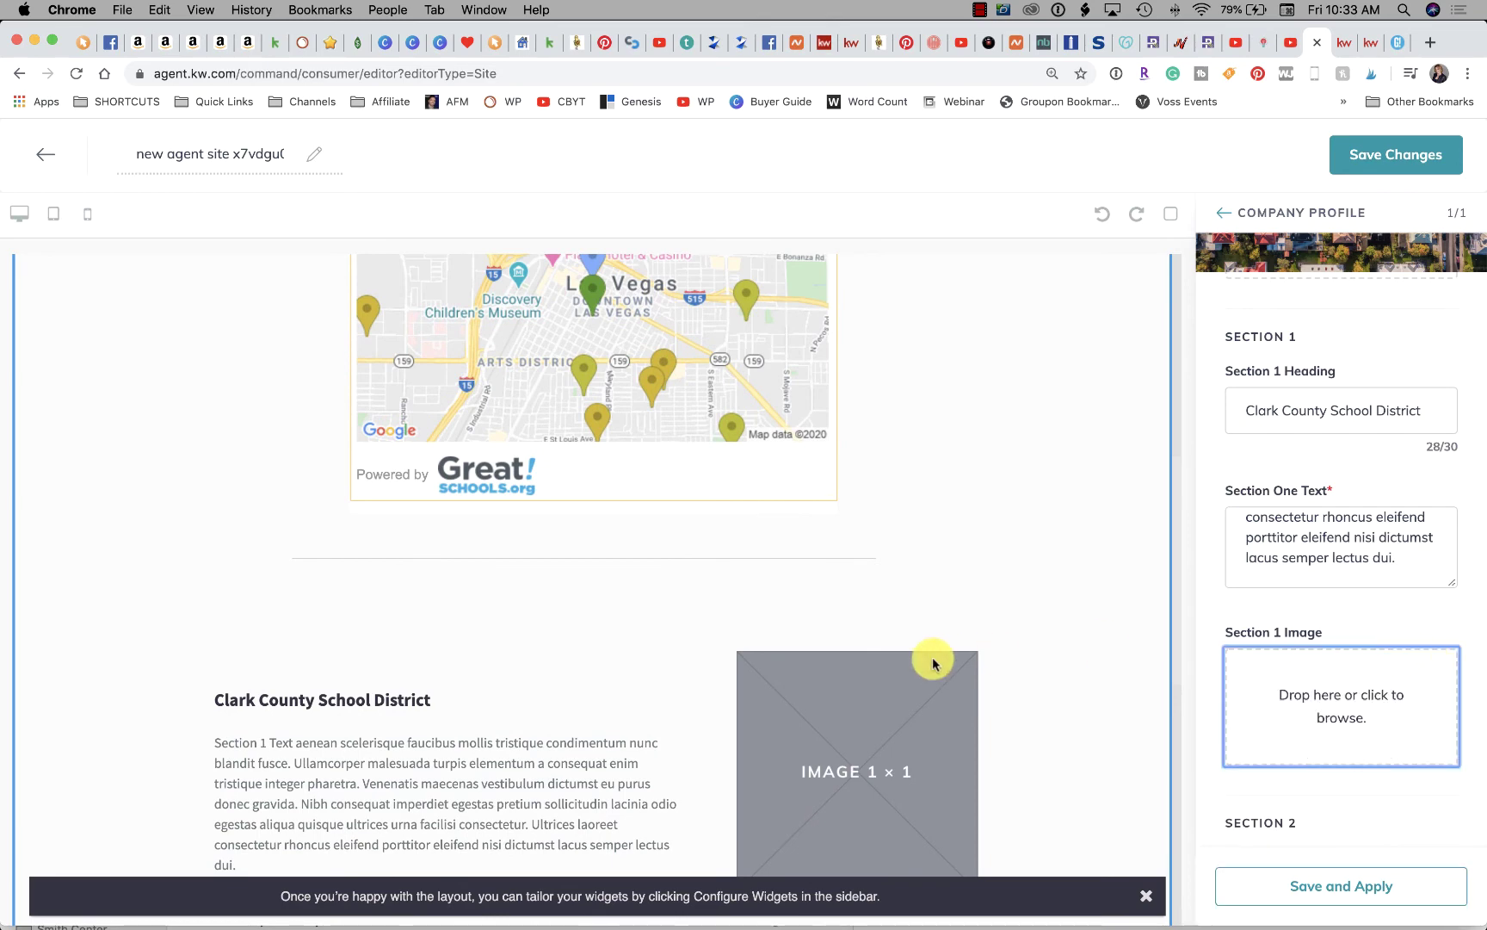
scroll(933, 659, down, 5)
scroll(933, 661, down, 2)
scroll(1382, 688, down, 5)
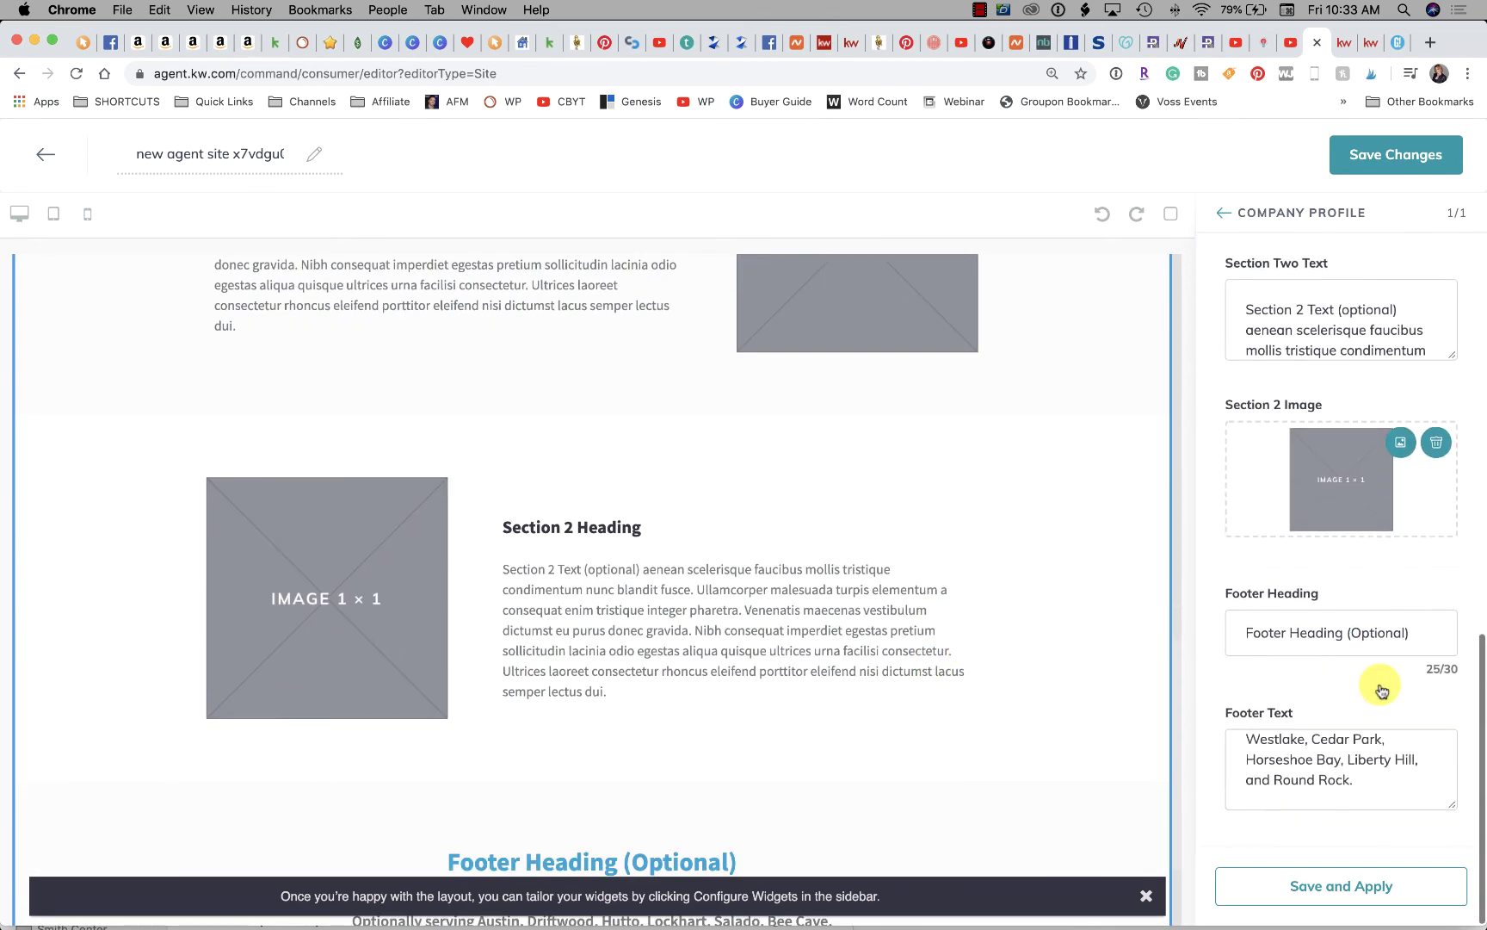
click(1436, 441)
- Clear the Section 2 text and heading, then save and apply the changes
scroll(1364, 560, up, 2)
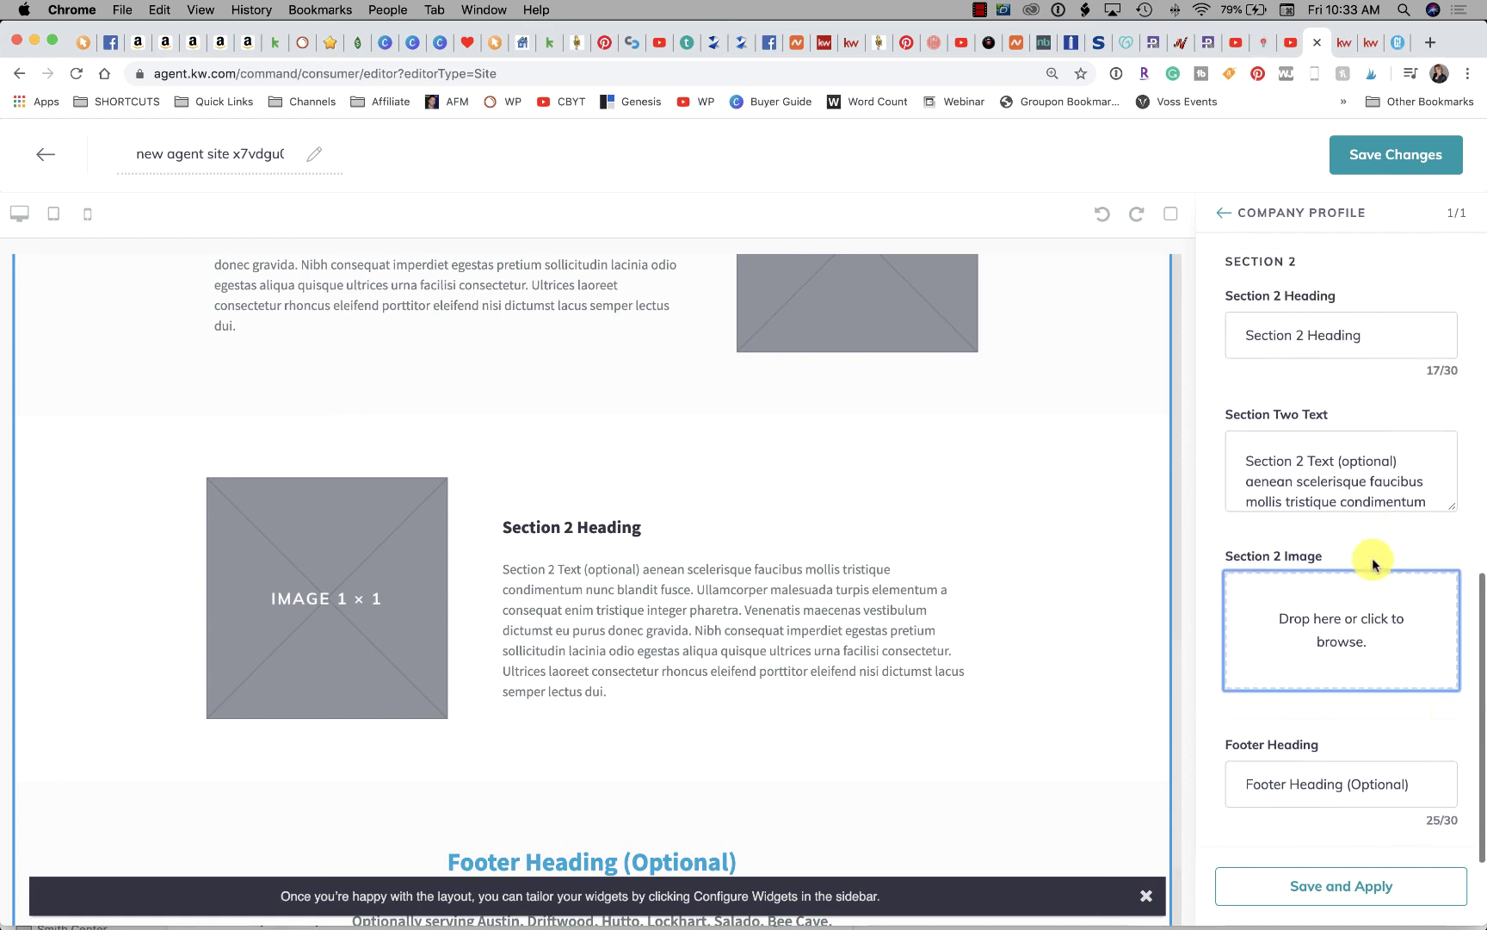
key(super+a)
key(BackSpace)
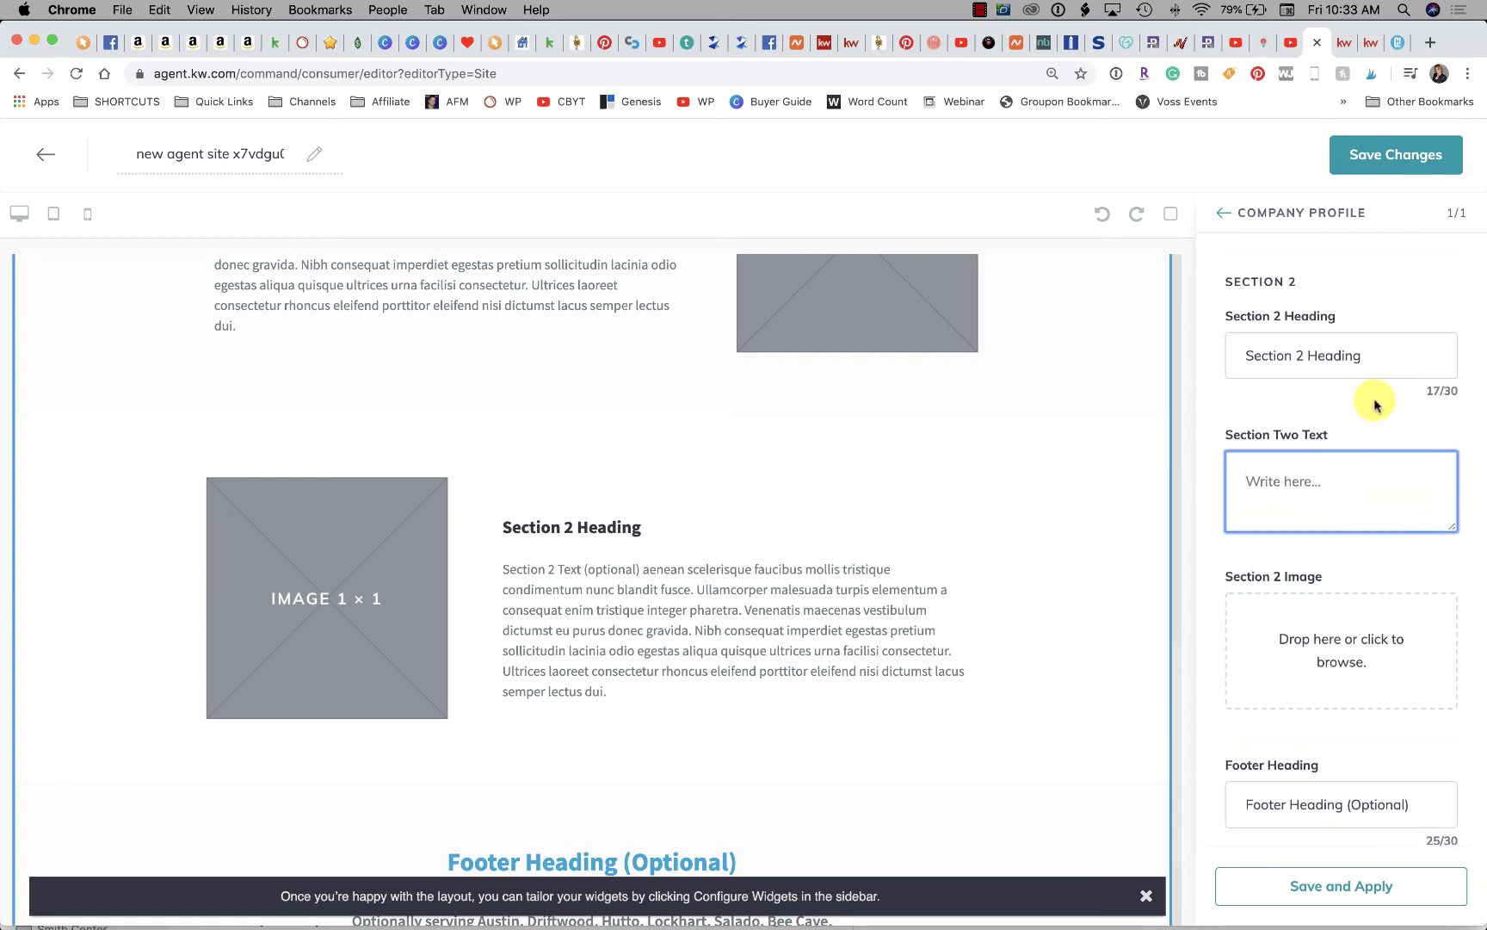
click(1363, 361)
key(super+a)
key(BackSpace)
scroll(1329, 742, down, 3)
click(1339, 892)
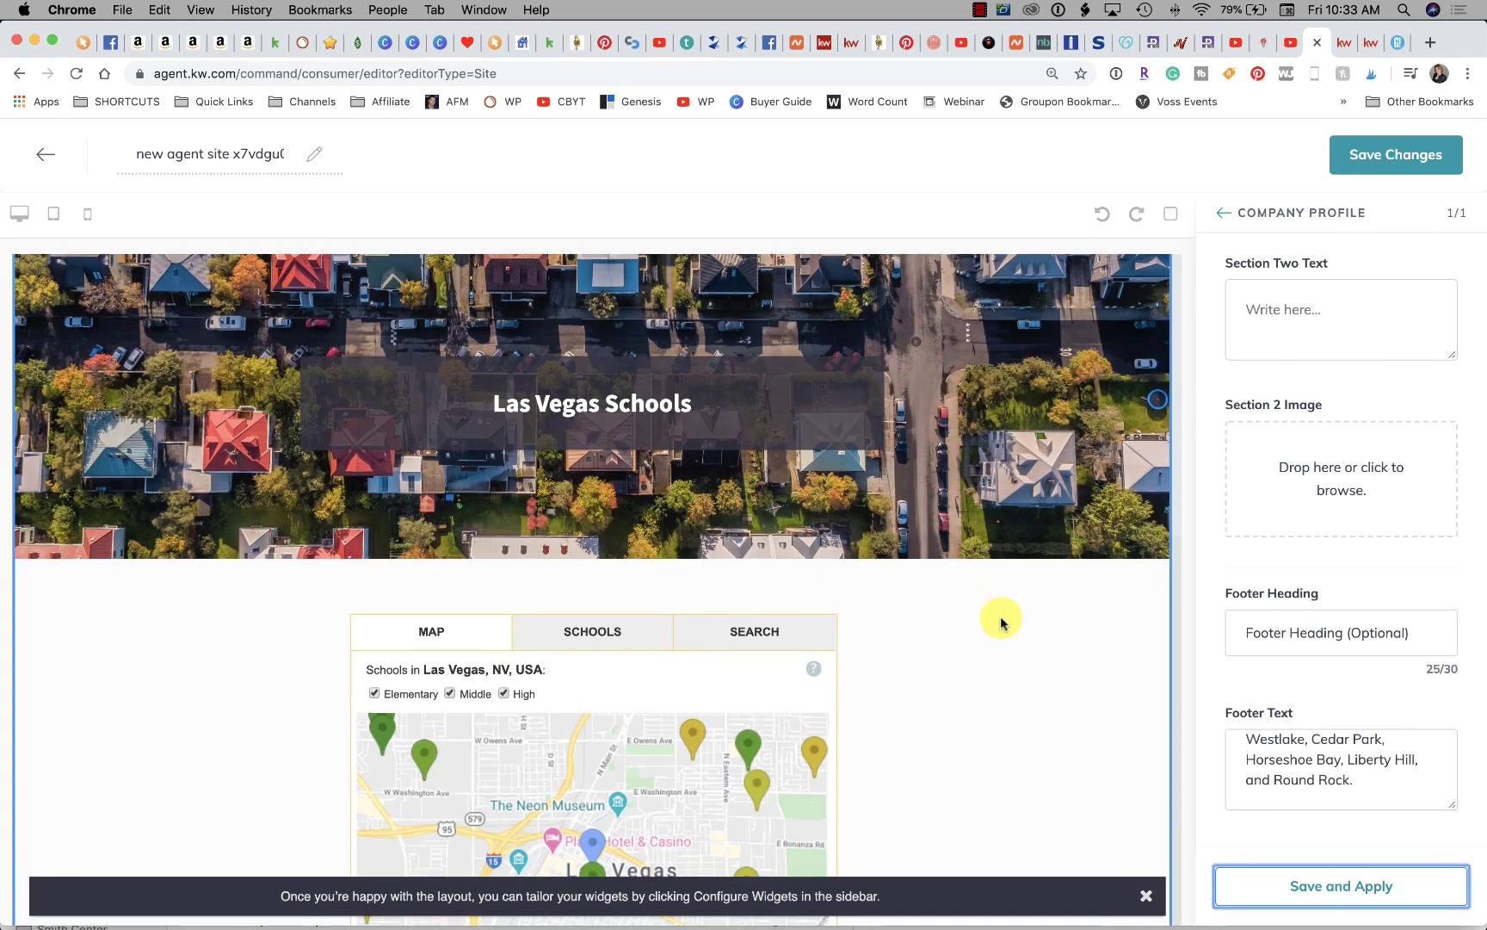
scroll(999, 620, down, 10)
scroll(999, 620, down, 2)
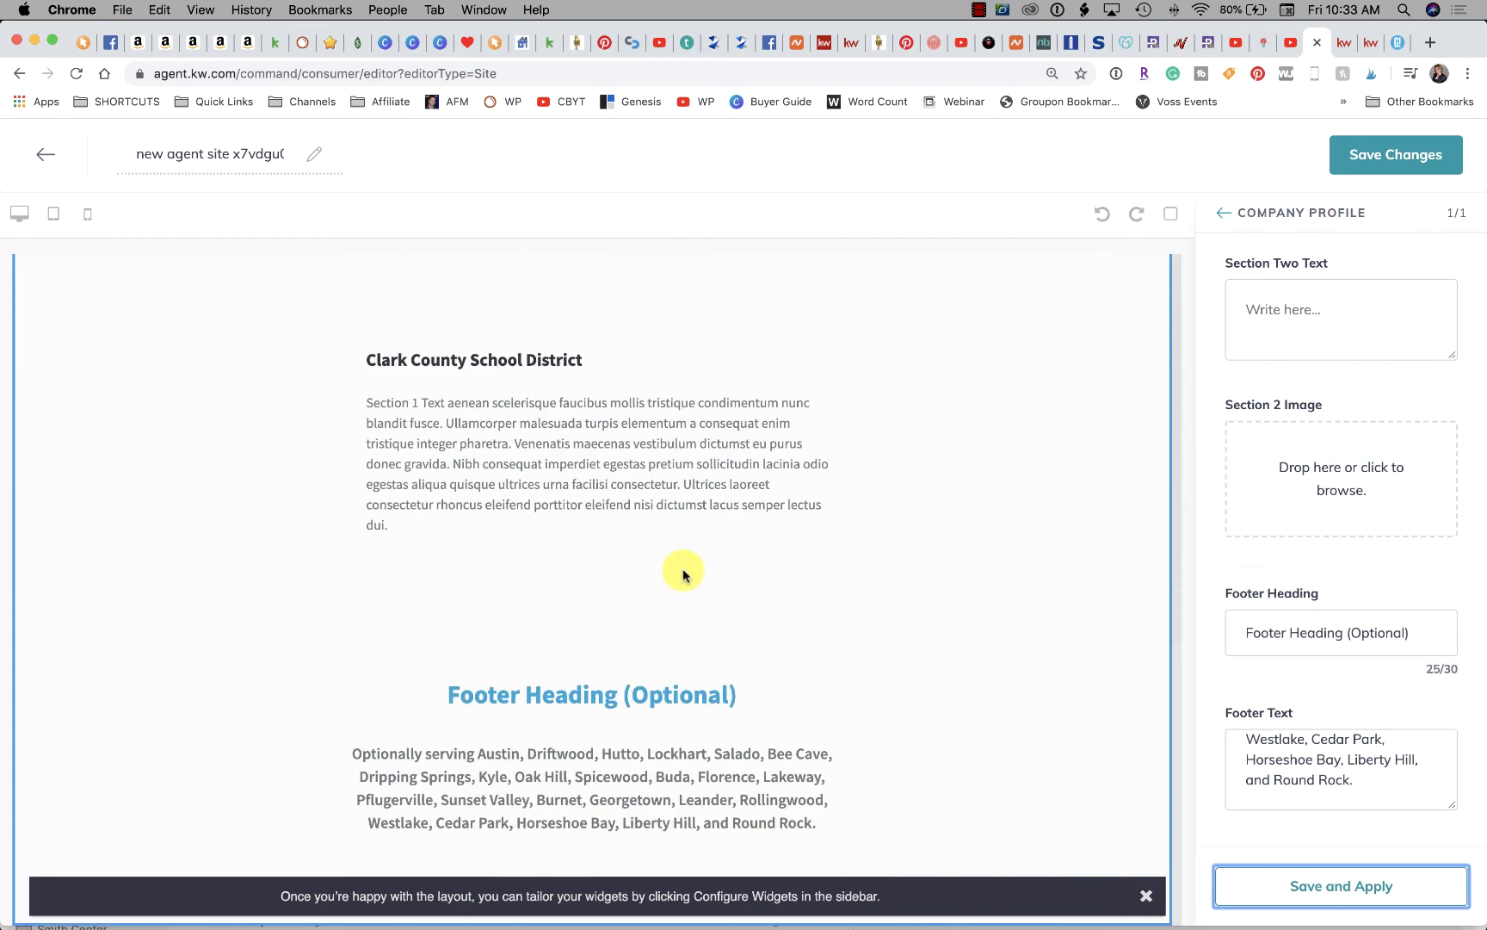
scroll(680, 578, up, 5)
scroll(681, 578, up, 2)
scroll(681, 577, down, 2)
scroll(681, 578, down, 5)
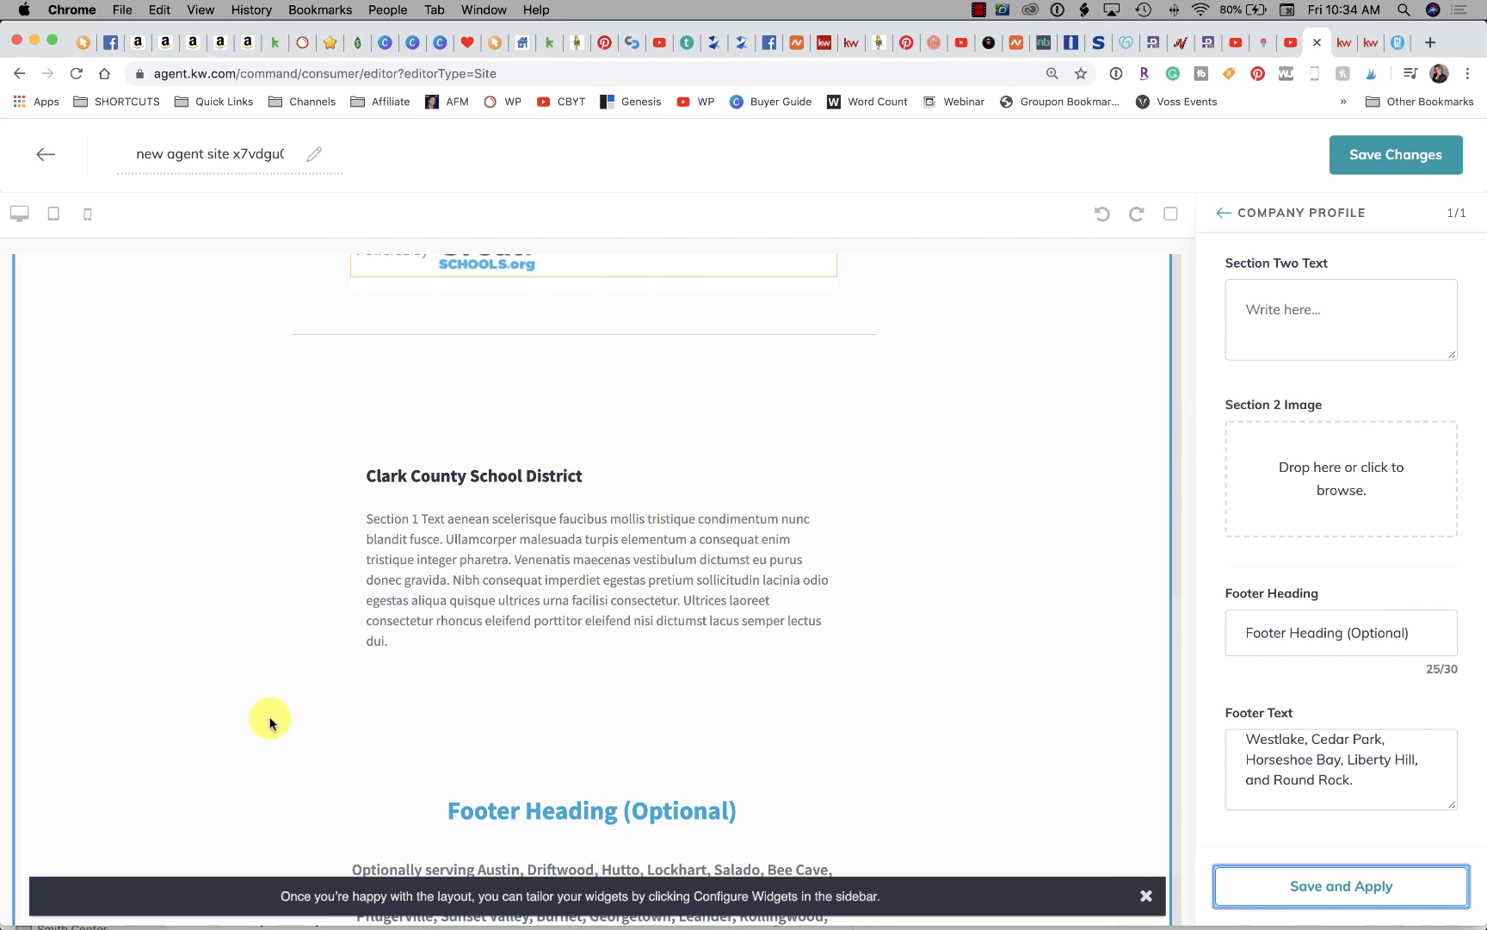
scroll(269, 722, up, 5)
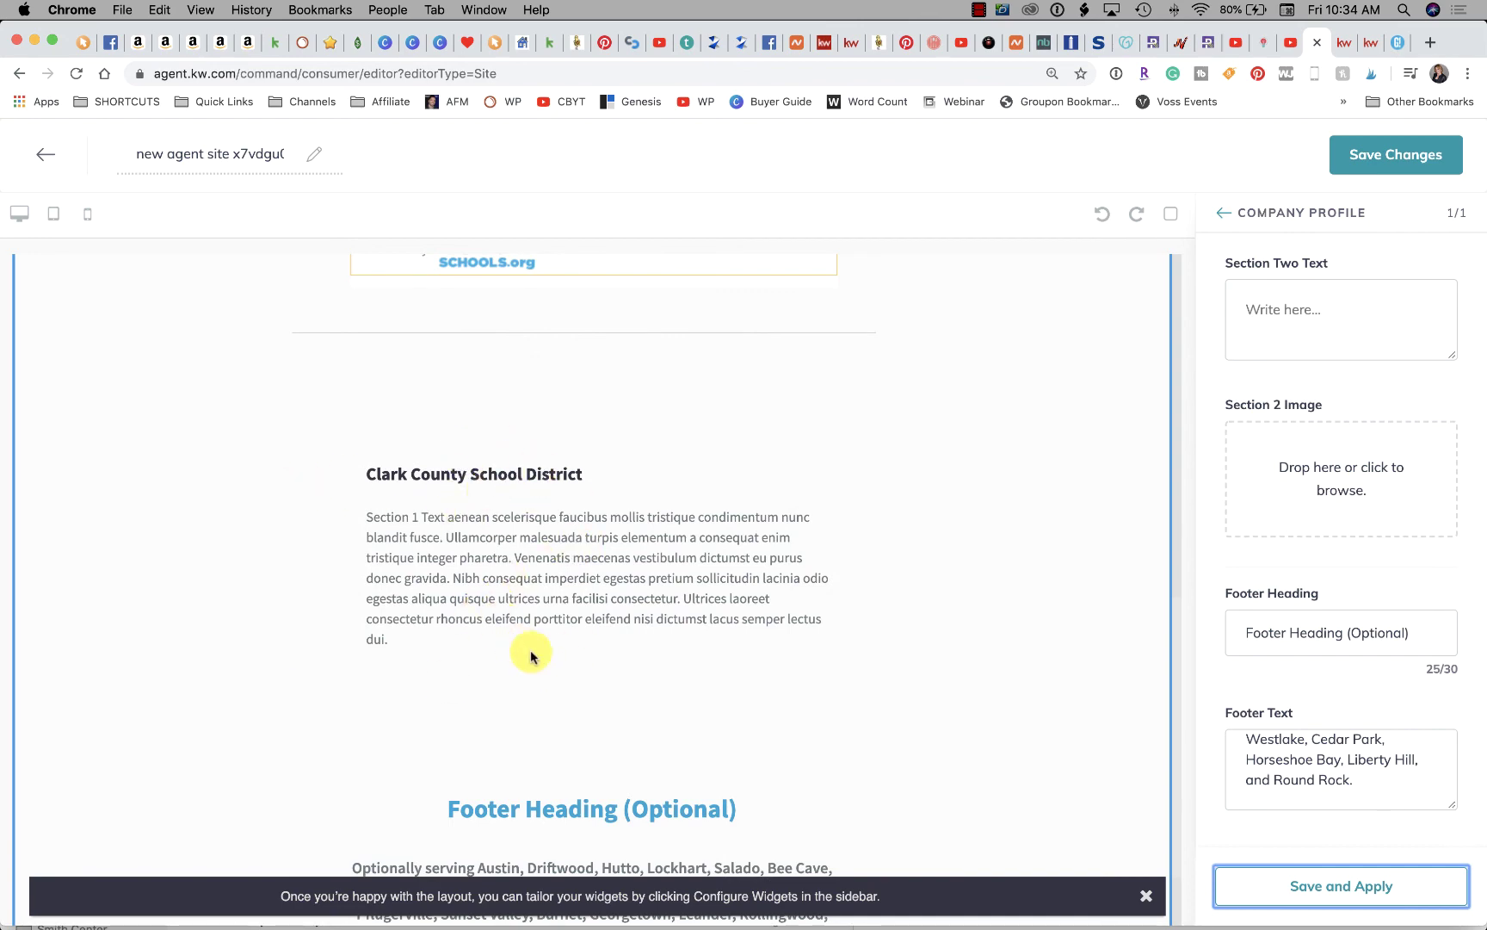
scroll(526, 654, up, 4)
scroll(522, 645, up, 5)
scroll(745, 671, down, 3)
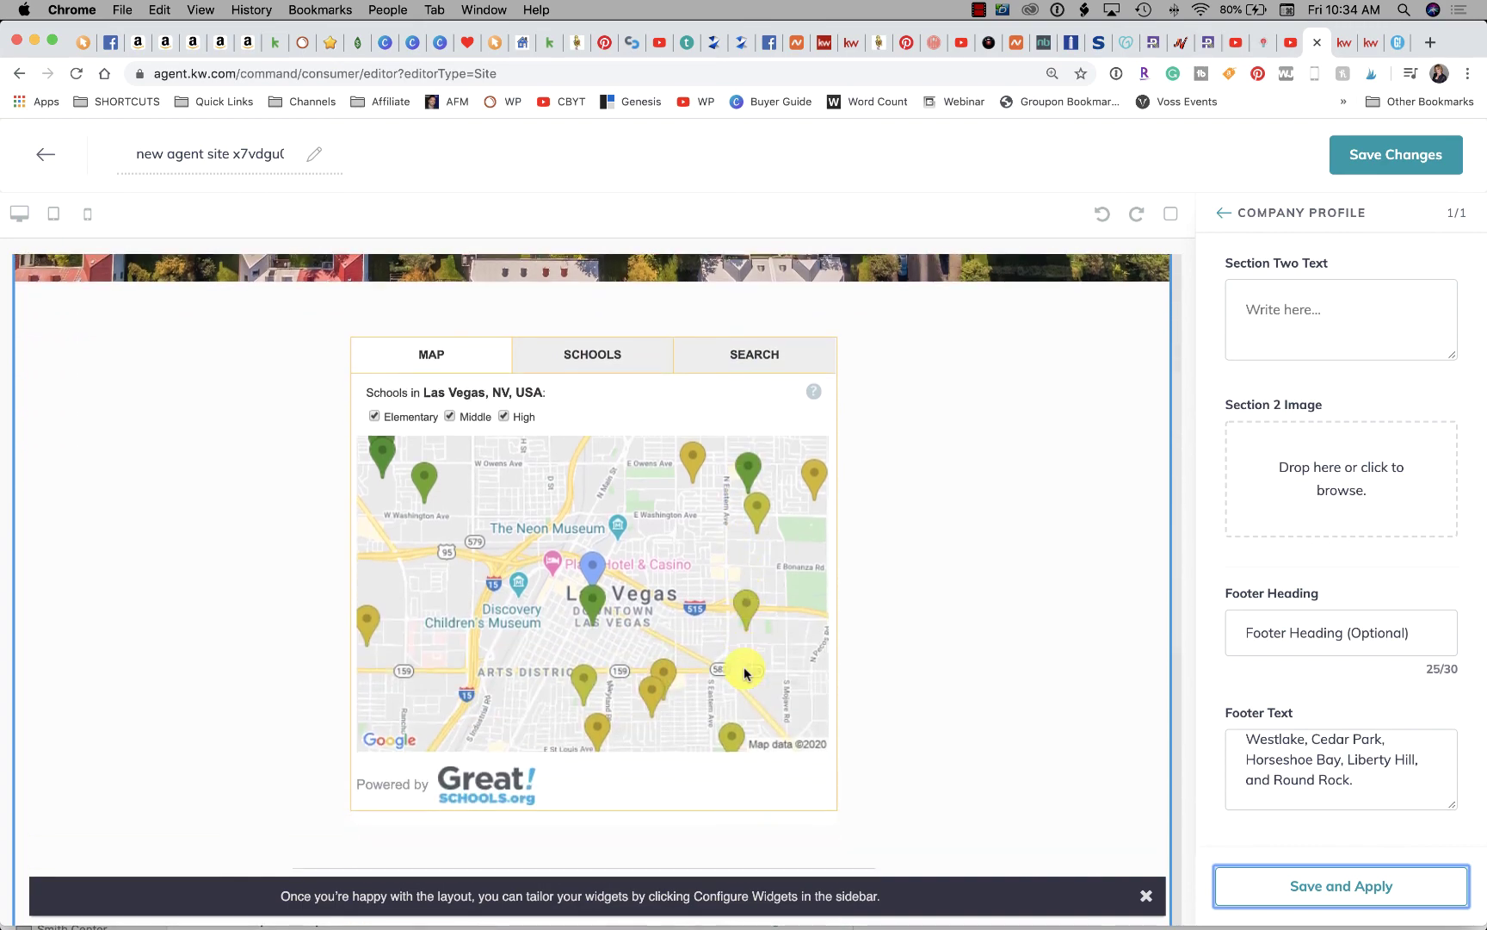
- Empty the Footer Heading and Footer Text fields and apply the change to the page
drag(1411, 637, 1171, 617)
key(BackSpace)
click(1310, 799)
key(super+a)
key(BackSpace)
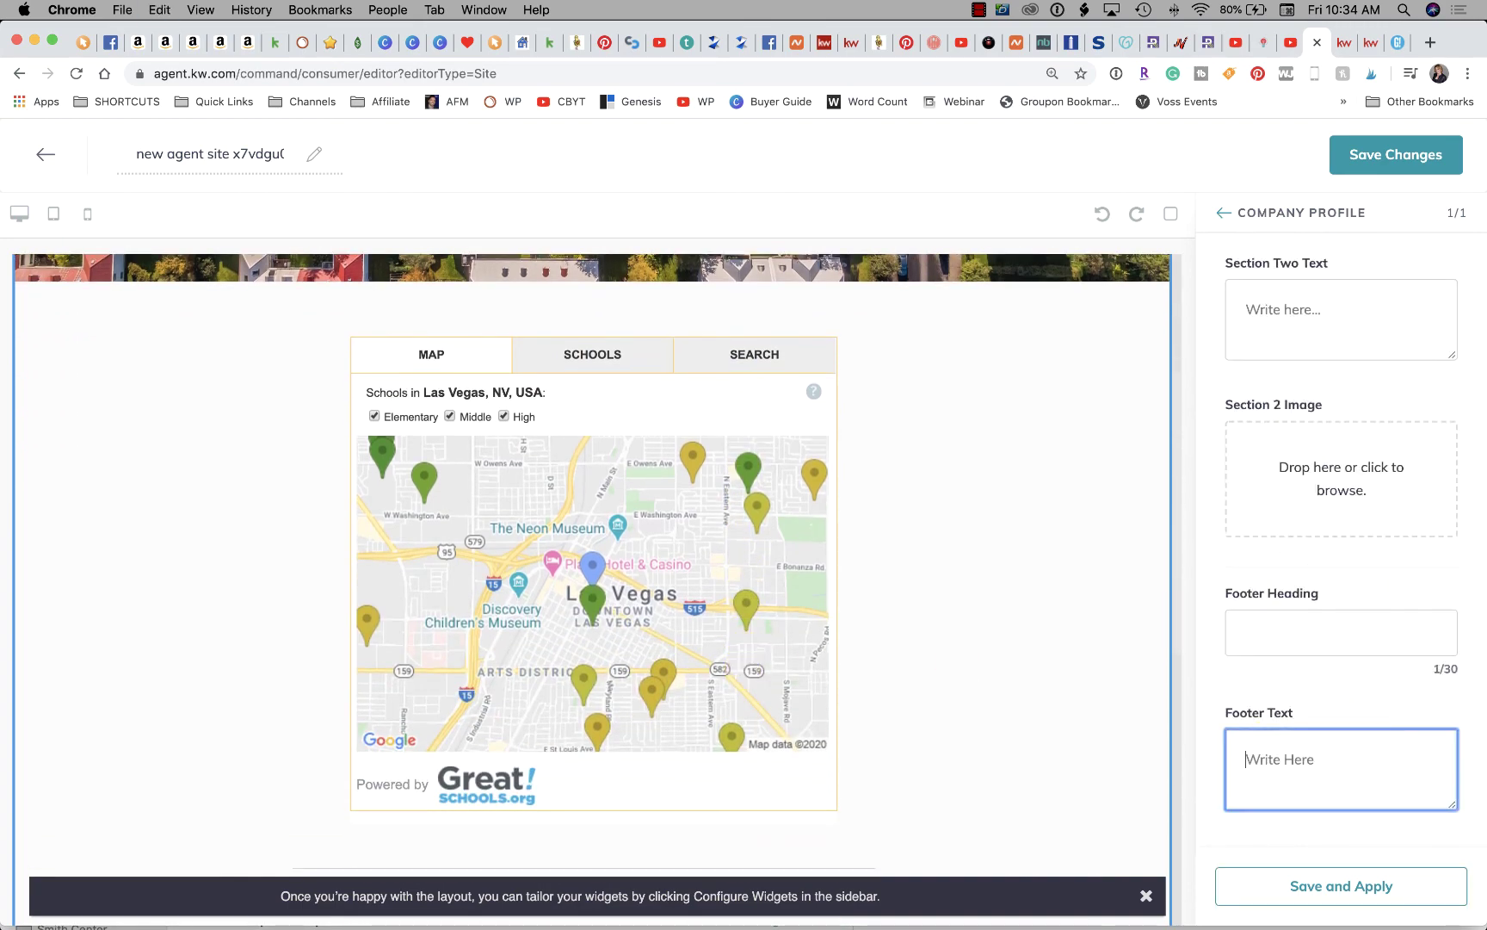
click(1328, 882)
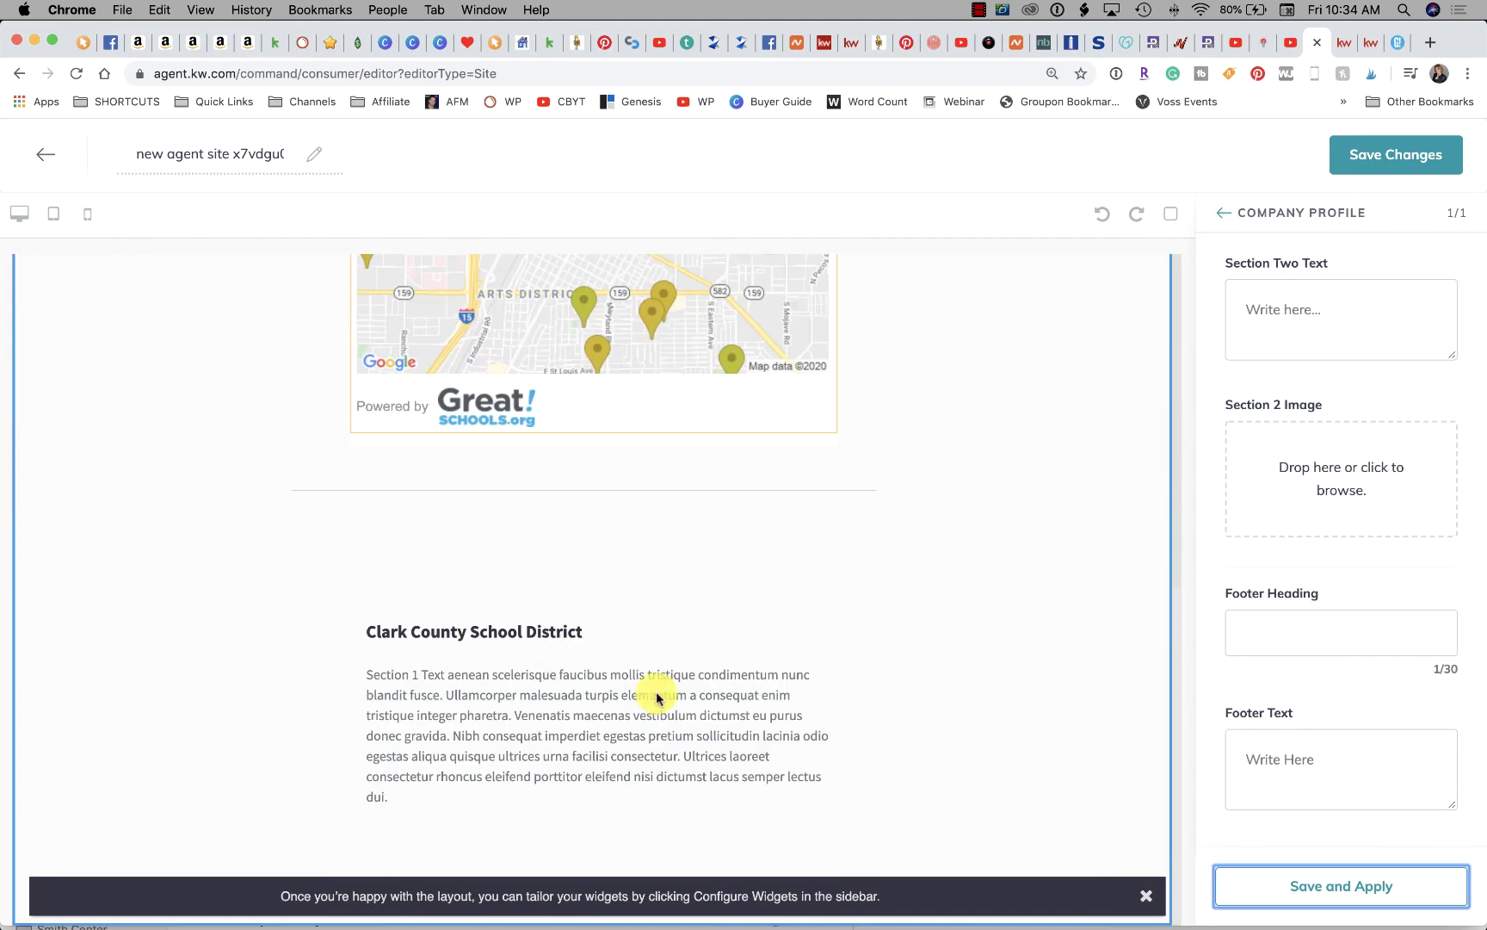
scroll(628, 706, up, 6)
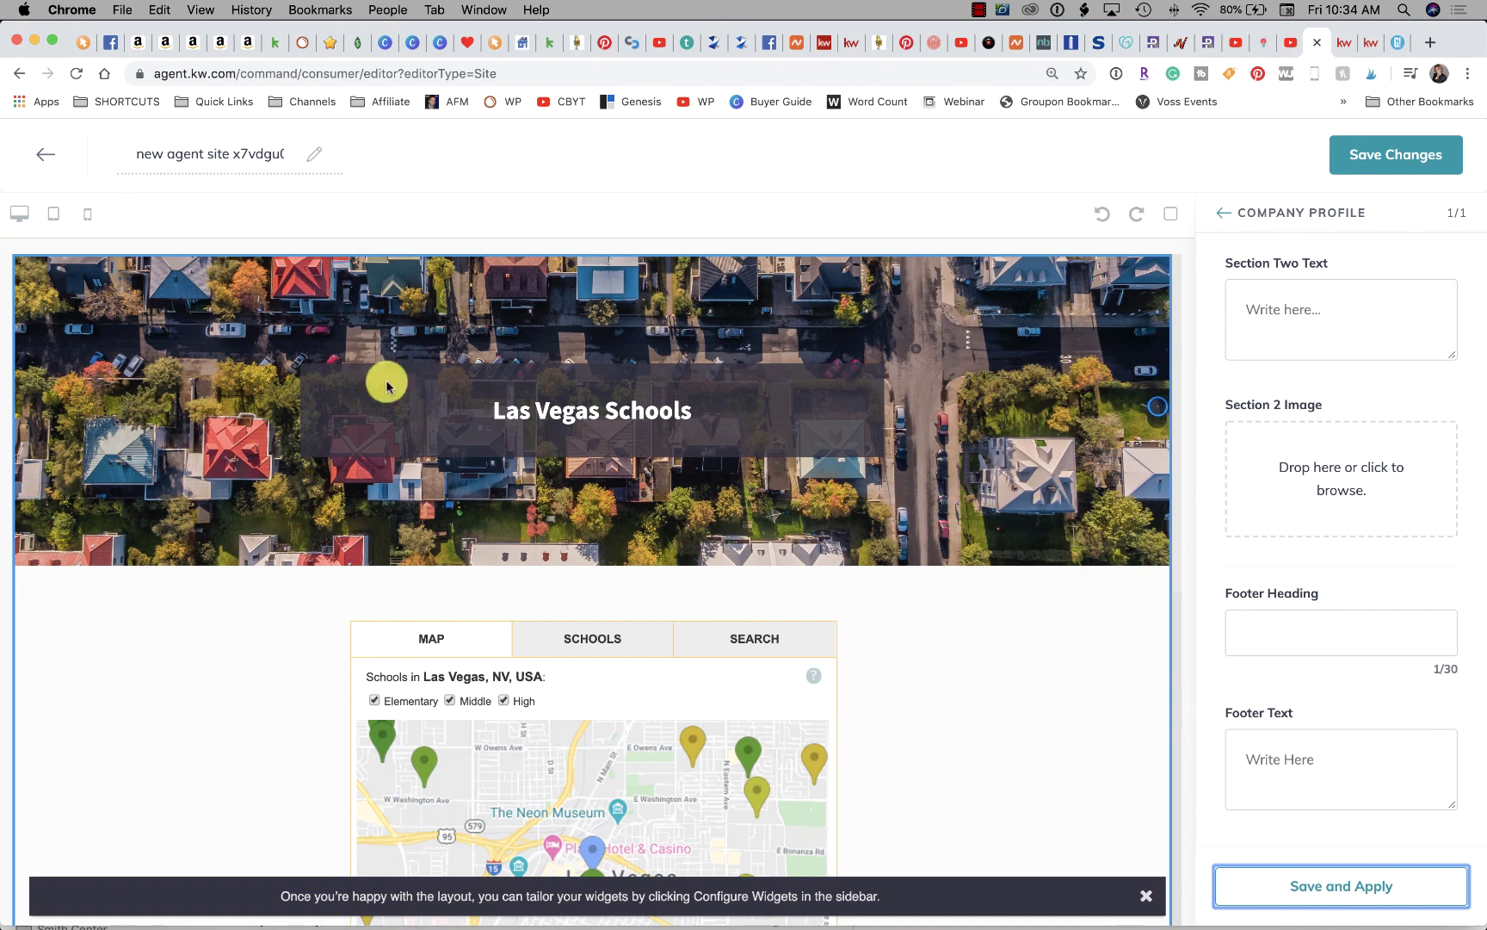
scroll(564, 464, down, 2)
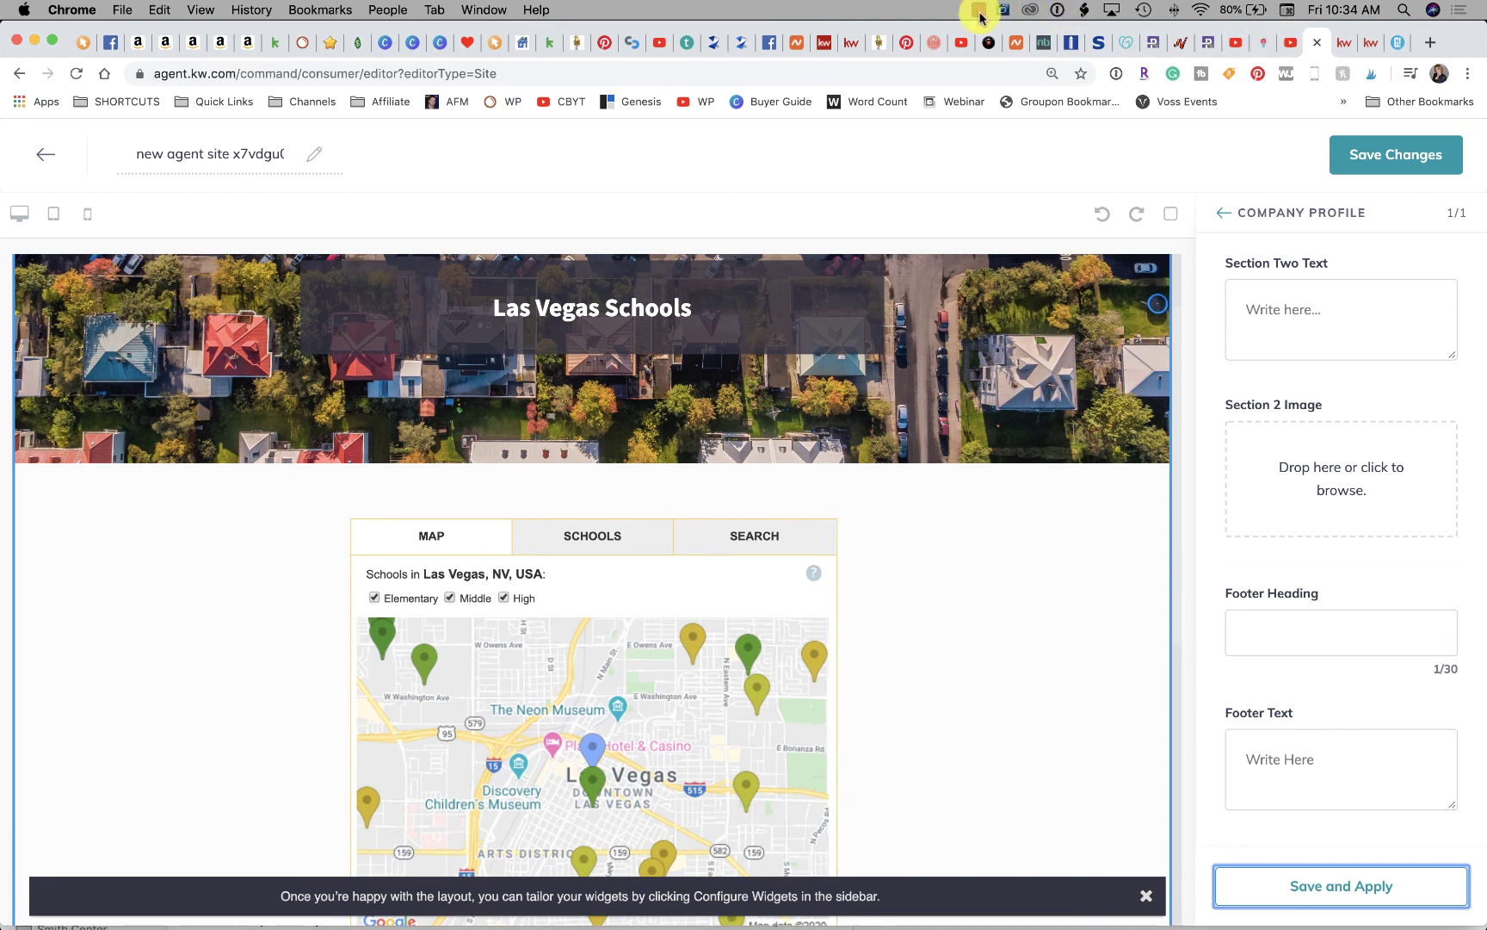
click(979, 11)
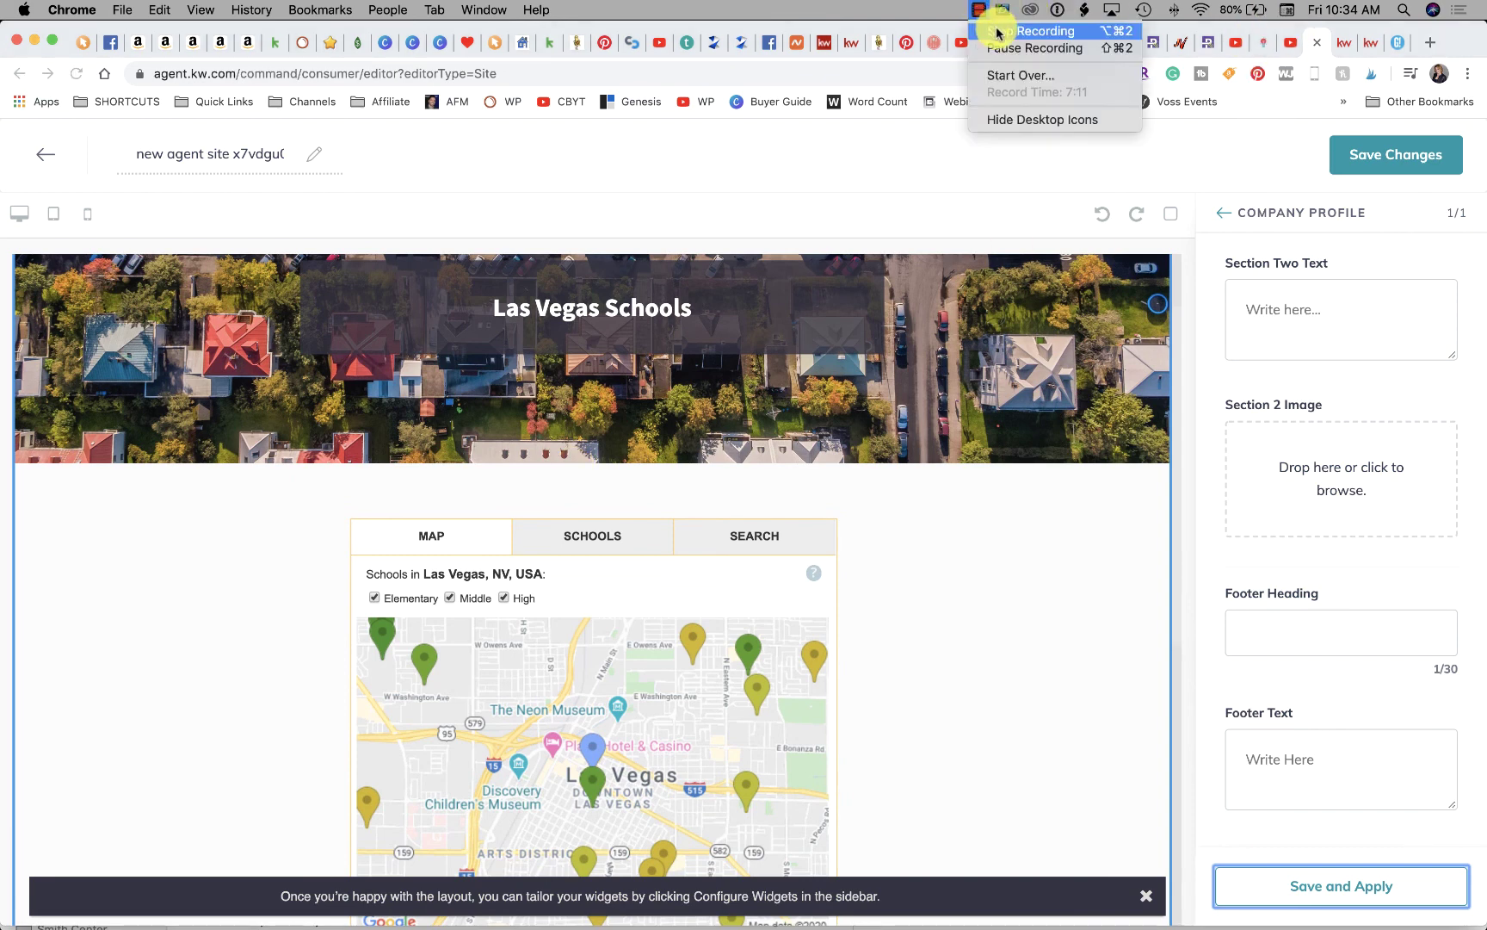